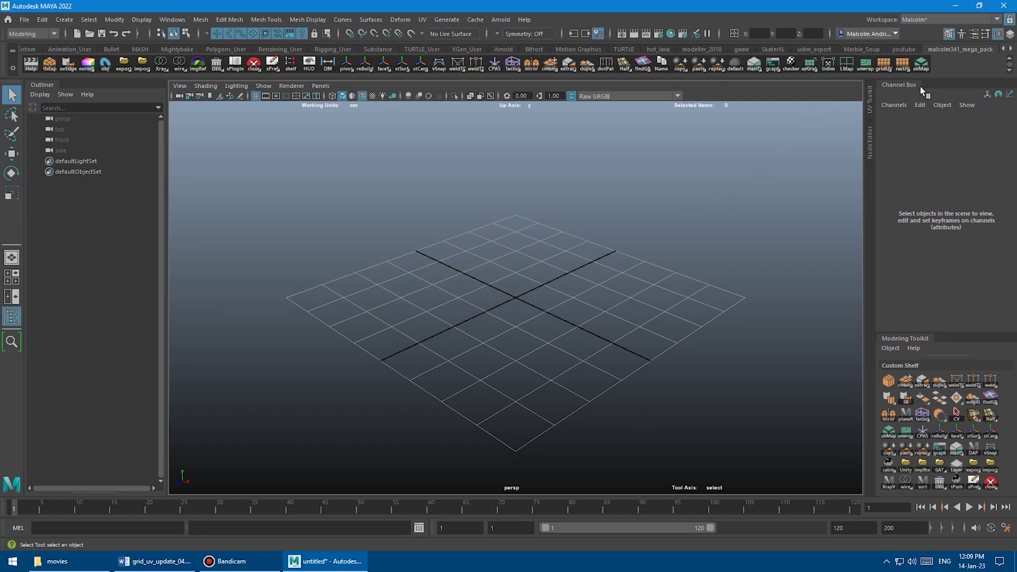
{"action": "left_click", "coordinate": [921, 64]}
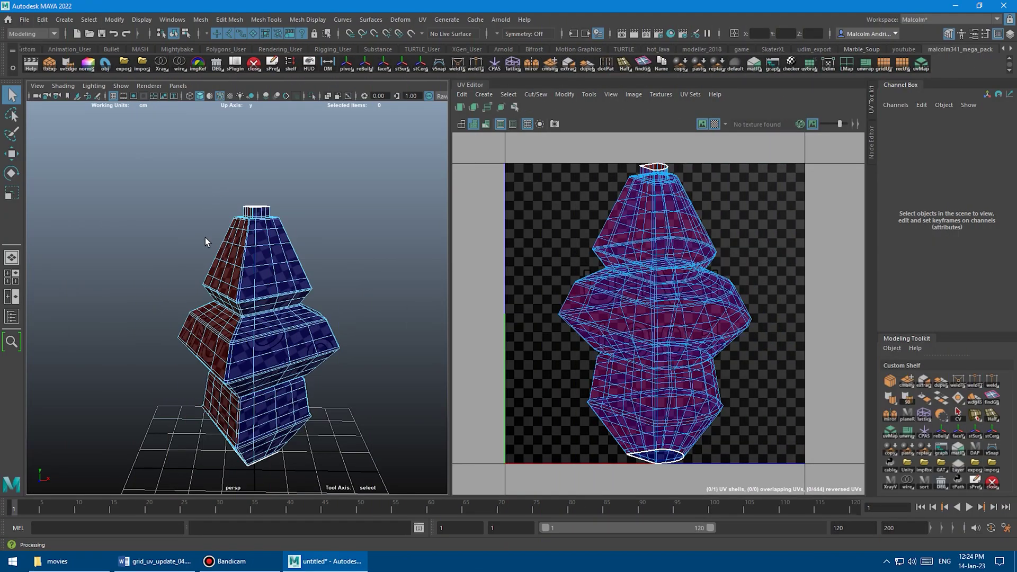
Select the vertical edge loop beside the model's front corner together with all its faces and rectangularize the UVs along that seam.
{"action": "middle_click_drag", "start_coordinate": [193, 284], "coordinate": [195, 259], "text": "alt"}
{"action": "left_click_drag", "start_coordinate": [196, 259], "coordinate": [199, 264], "text": "alt"}
{"action": "right_click_drag", "start_coordinate": [200, 263], "coordinate": [239, 259], "text": "alt"}
{"action": "middle_click_drag", "start_coordinate": [239, 259], "coordinate": [236, 275], "text": "alt"}
{"action": "left_click_drag", "start_coordinate": [236, 275], "coordinate": [253, 282], "text": "alt"}
{"action": "right_click_drag", "start_coordinate": [252, 283], "coordinate": [266, 289], "text": "alt"}
{"action": "double_click", "coordinate": [255, 277]}
{"action": "left_click_drag", "start_coordinate": [266, 289], "coordinate": [264, 236], "text": "alt"}
{"action": "right_click", "coordinate": [263, 230]}
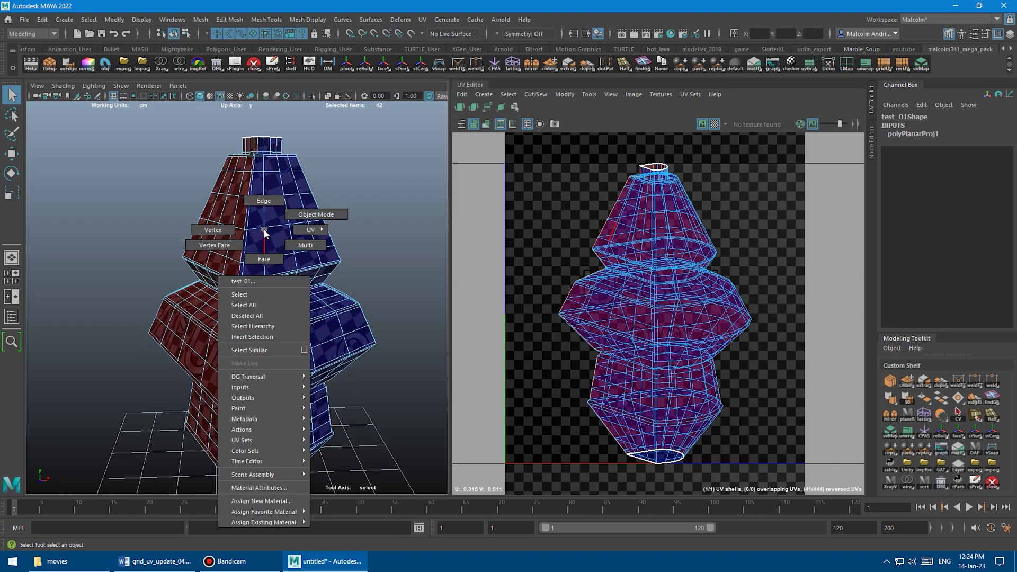
{"action": "right_click_drag", "start_coordinate": [264, 229], "coordinate": [298, 249]}
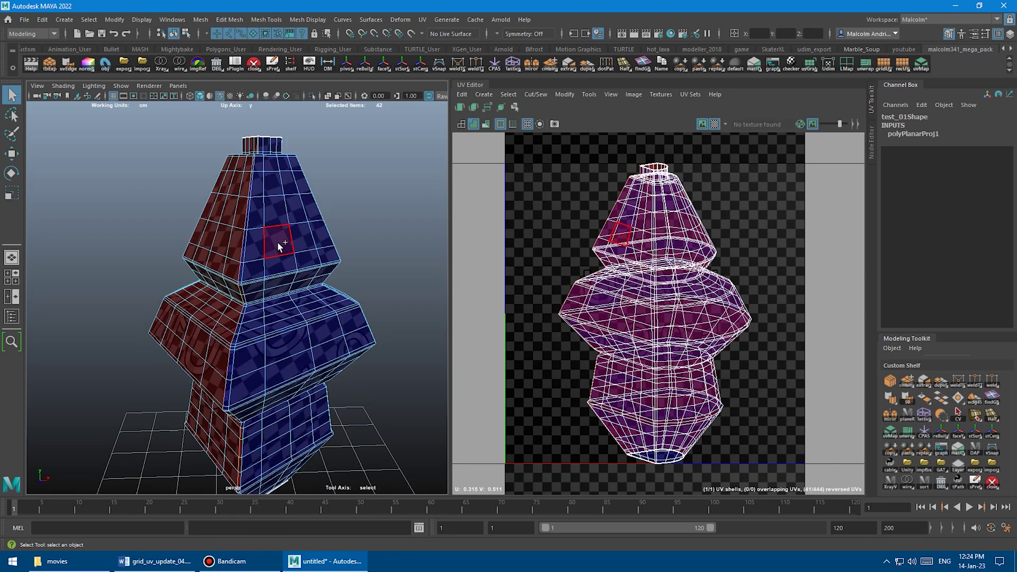
{"action": "double_click", "coordinate": [278, 244], "text": "shift"}
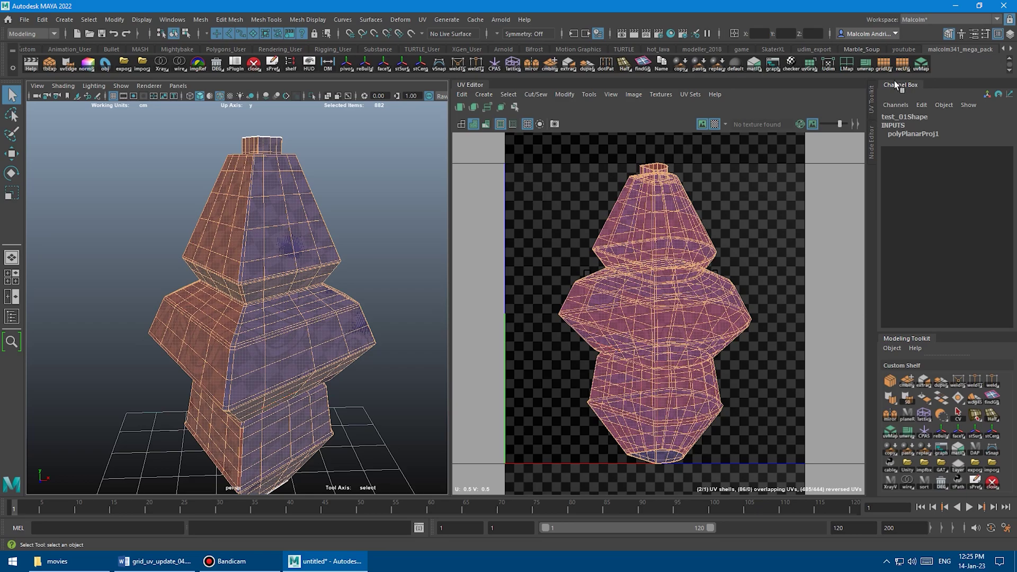
{"action": "left_click", "coordinate": [903, 63]}
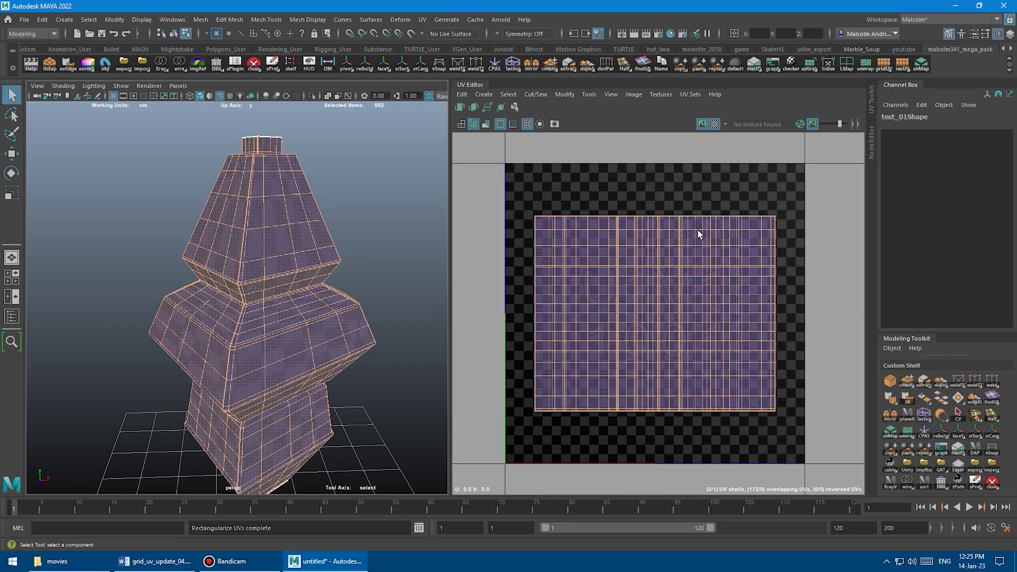
Clear the selection and examine the UV seam and checker pattern on the model from above, below and around its sides.
{"action": "left_click", "coordinate": [549, 199]}
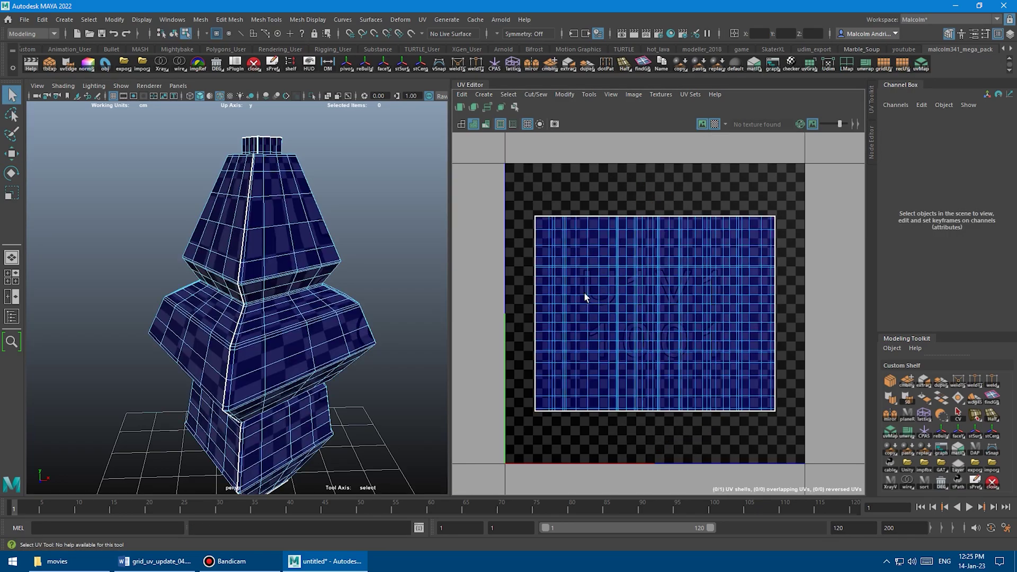
{"action": "left_click_drag", "start_coordinate": [245, 240], "coordinate": [271, 185], "text": "alt"}
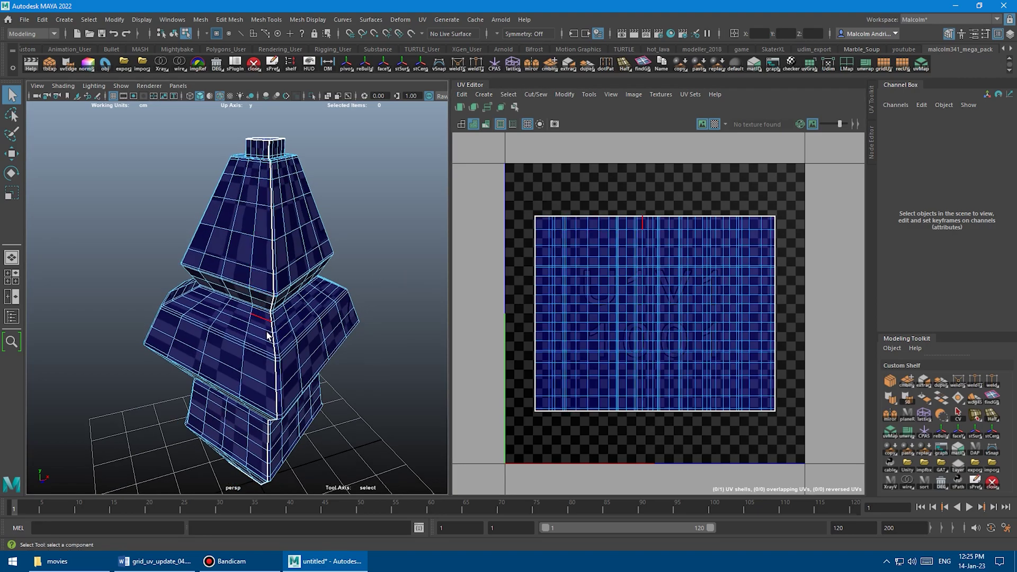
{"action": "left_click_drag", "start_coordinate": [267, 344], "coordinate": [273, 288], "text": "alt"}
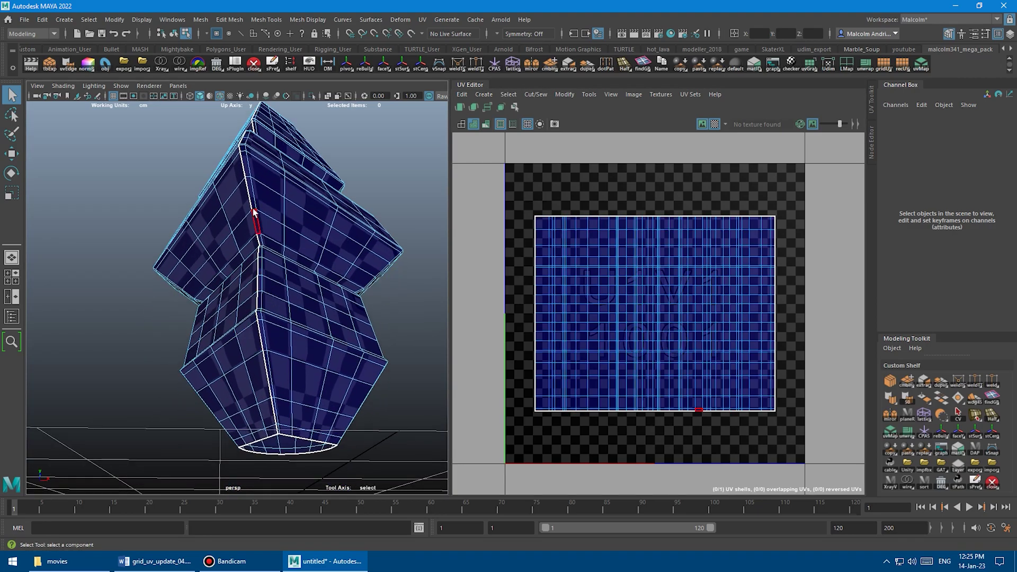
{"action": "left_click_drag", "start_coordinate": [270, 164], "coordinate": [274, 245], "text": "alt"}
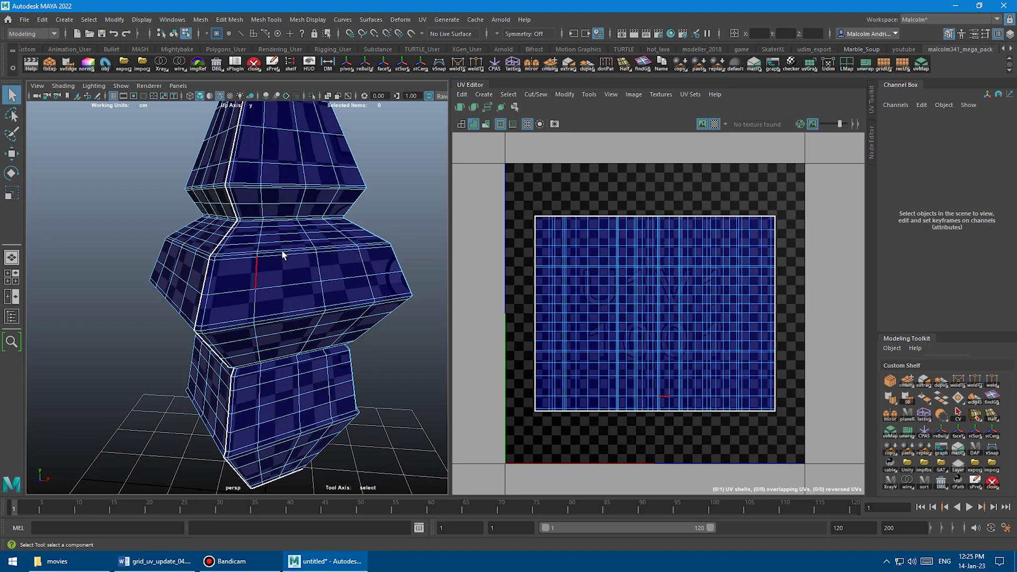
{"action": "left_click_drag", "start_coordinate": [306, 281], "coordinate": [190, 168], "text": "alt"}
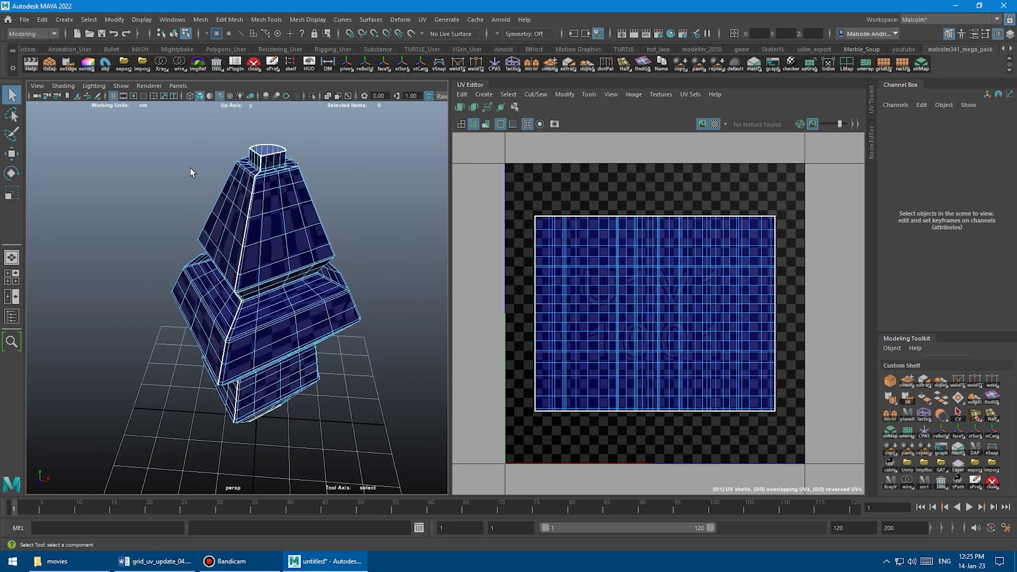
{"action": "left_click_drag", "start_coordinate": [225, 212], "coordinate": [321, 238], "text": "alt"}
{"action": "left_click_drag", "start_coordinate": [344, 302], "coordinate": [294, 249], "text": "alt"}
Pull one edge segment on the UV shell's upper border, left of centre, slightly upward out of the rectangle.
{"action": "double_click", "coordinate": [294, 249]}
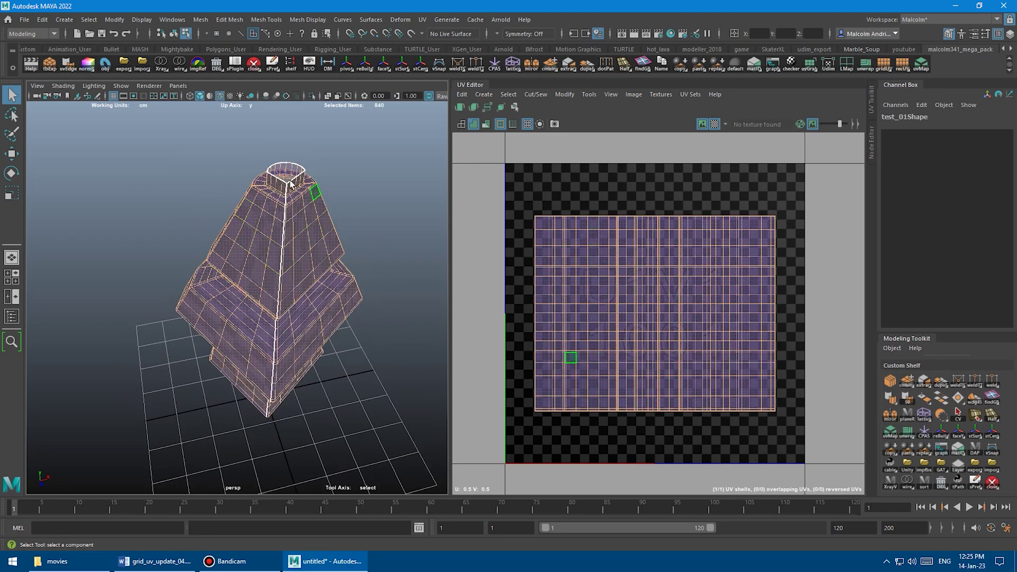
{"action": "left_click_drag", "start_coordinate": [293, 220], "coordinate": [295, 237], "text": "alt"}
{"action": "right_click_drag", "start_coordinate": [536, 280], "coordinate": [540, 253]}
{"action": "key", "text": "w"}
{"action": "left_click", "coordinate": [623, 218]}
{"action": "mouse_move", "coordinate": [573, 279]}
{"action": "middle_mouse_down"}
{"action": "mouse_move", "coordinate": [559, 278]}
{"action": "mouse_move", "coordinate": [592, 262]}
{"action": "mouse_move", "coordinate": [574, 270]}
{"action": "middle_mouse_up"}
{"action": "left_click_drag", "start_coordinate": [325, 249], "coordinate": [395, 236], "text": "alt"}
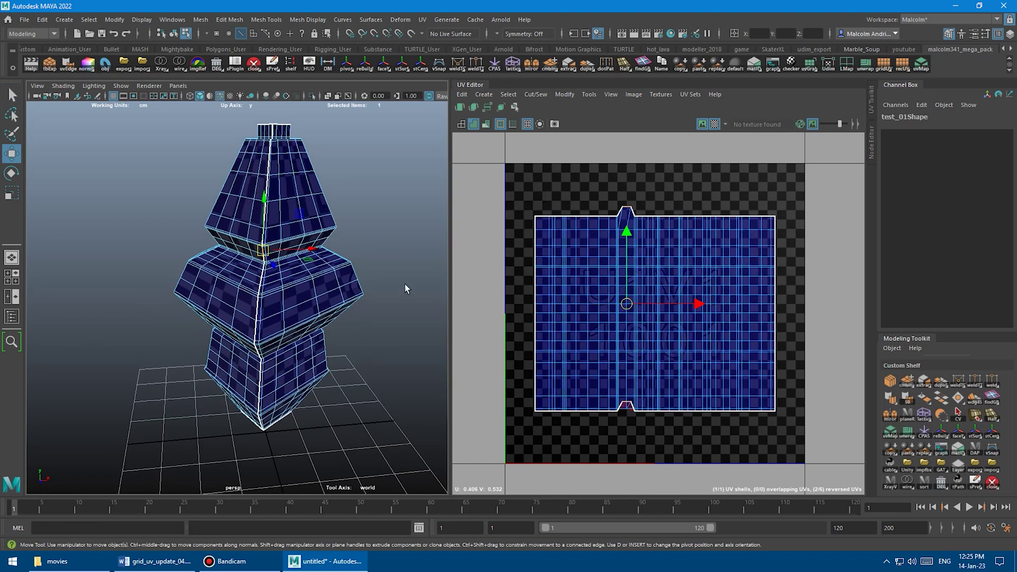
{"action": "left_click_drag", "start_coordinate": [289, 319], "coordinate": [275, 290], "text": "alt"}
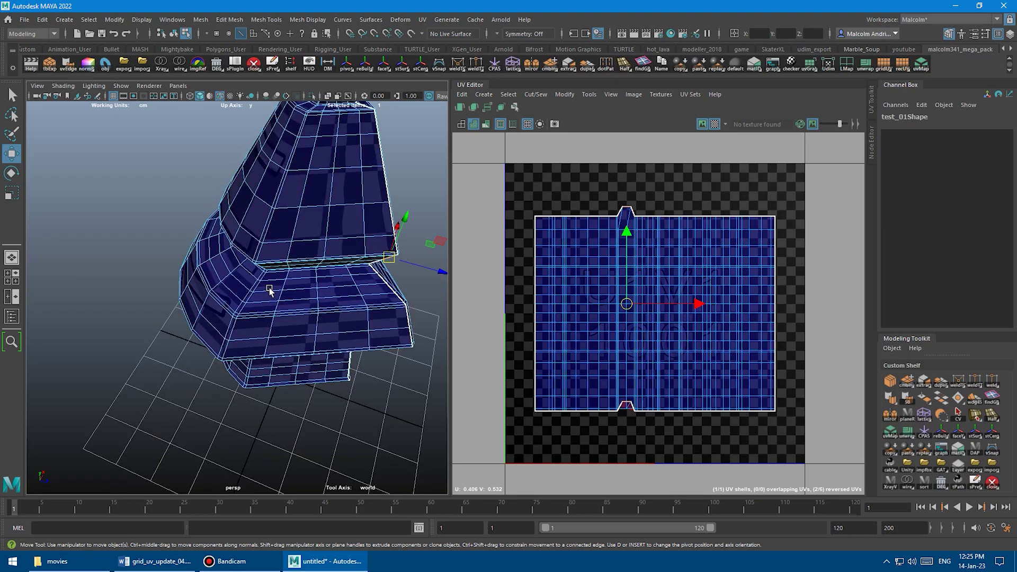
{"action": "right_click_drag", "start_coordinate": [275, 291], "coordinate": [280, 326], "text": "alt"}
{"action": "left_click_drag", "start_coordinate": [281, 328], "coordinate": [388, 206], "text": "alt"}
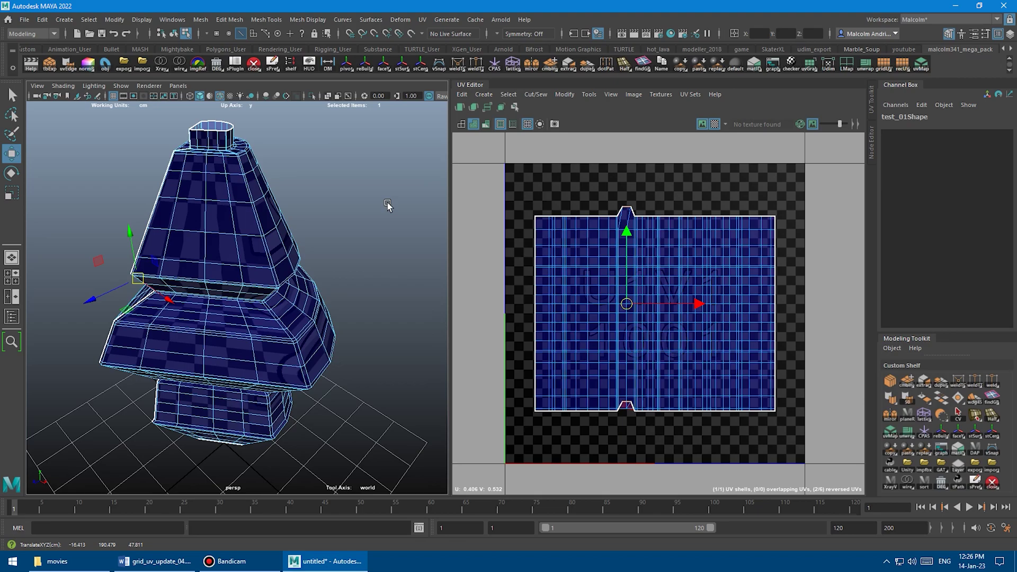
{"action": "left_click_drag", "start_coordinate": [388, 205], "coordinate": [357, 274], "text": "alt"}
{"action": "key", "text": "q"}
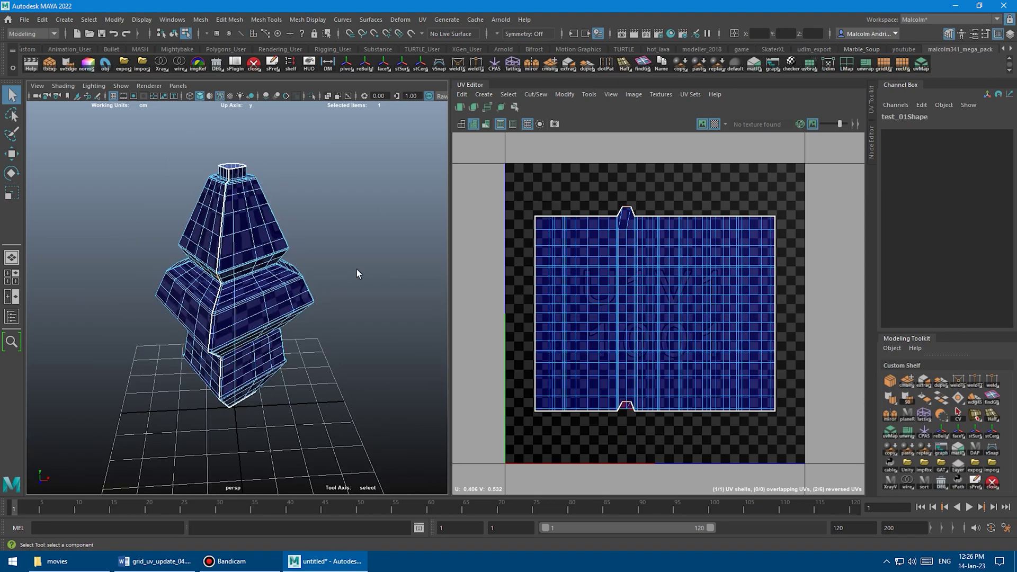
Shift the central block of UVs up and delete it, and delete a second block toward the shell's lower-right corner.
{"action": "key", "text": "F12"}
{"action": "left_click_drag", "start_coordinate": [570, 199], "coordinate": [701, 360]}
{"action": "key", "text": "w"}
{"action": "middle_click_drag", "start_coordinate": [701, 361], "coordinate": [666, 320]}
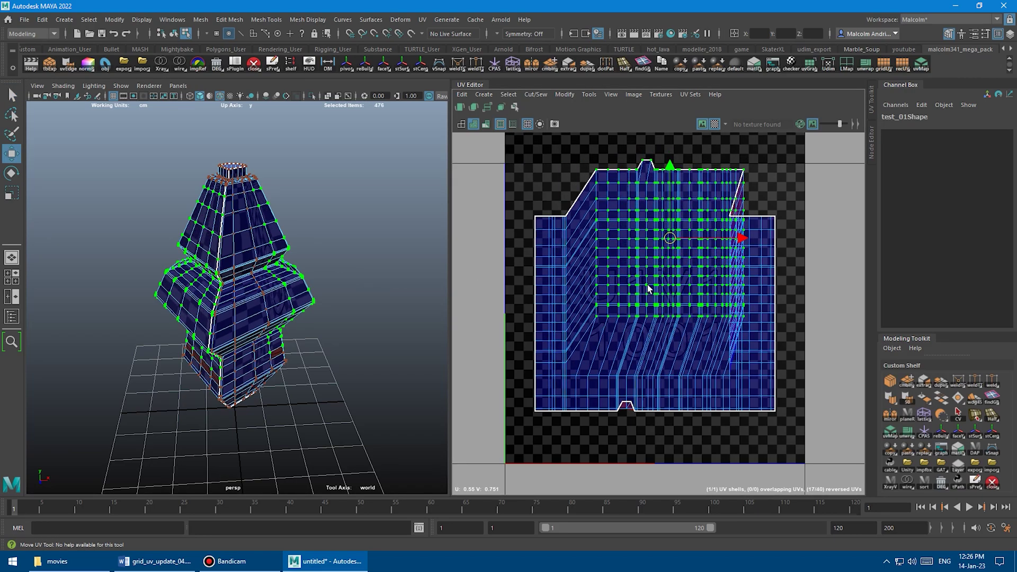
{"action": "key", "text": "Delete"}
{"action": "left_click_drag", "start_coordinate": [682, 319], "coordinate": [747, 390]}
{"action": "key", "text": "Delete"}
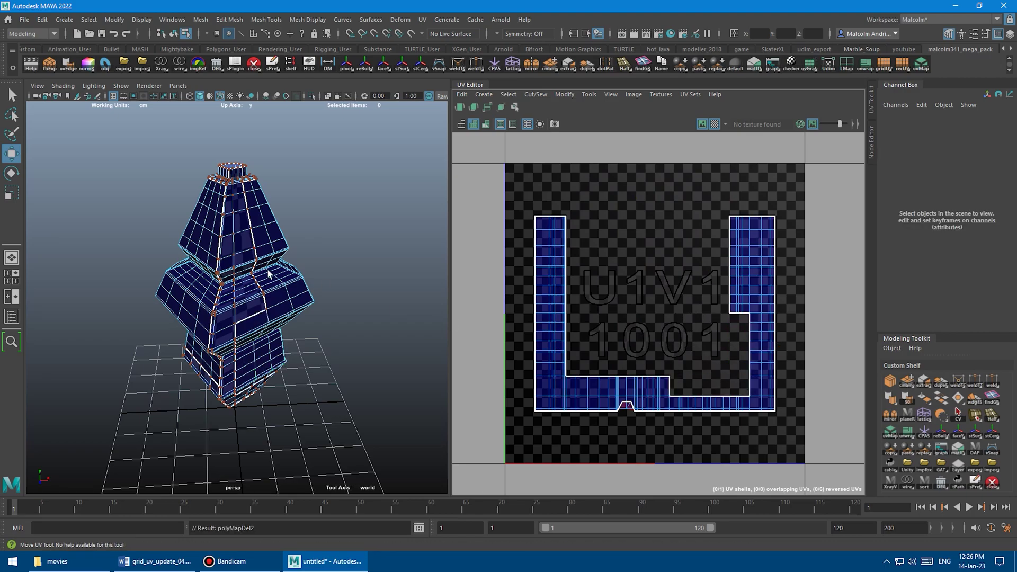
Select all of the model's faces and rectangularize the damaged, partly deleted UVs into one complete shell.
{"action": "left_click_drag", "start_coordinate": [268, 271], "coordinate": [273, 260], "text": "alt"}
{"action": "right_click_drag", "start_coordinate": [241, 210], "coordinate": [243, 238]}
{"action": "key", "text": "q"}
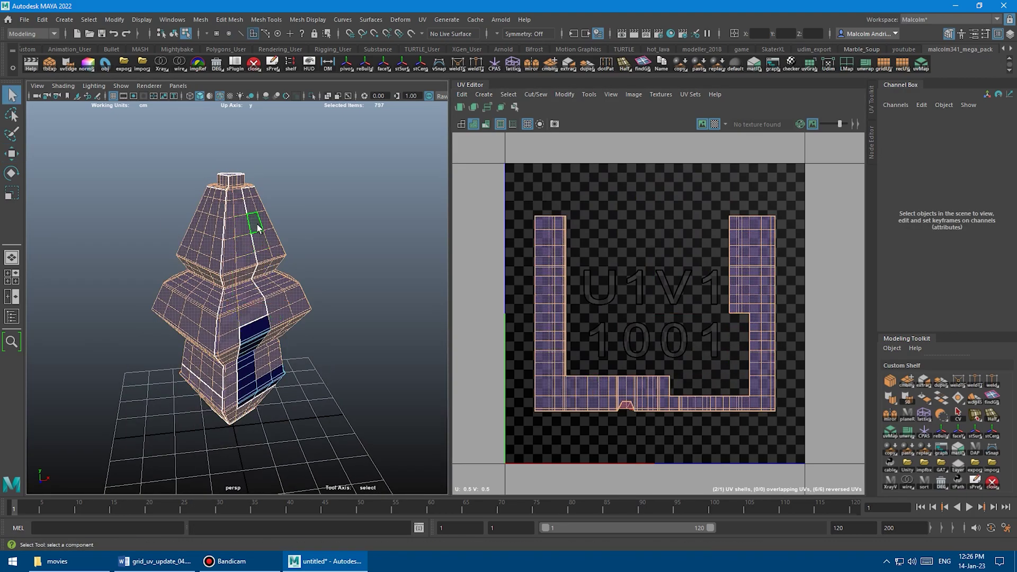
{"action": "double_click", "coordinate": [257, 226]}
{"action": "mouse_move", "coordinate": [302, 268]}
{"action": "left_mouse_down", "text": "alt"}
{"action": "mouse_move", "coordinate": [324, 269]}
{"action": "mouse_move", "coordinate": [297, 271]}
{"action": "left_mouse_up", "text": "alt"}
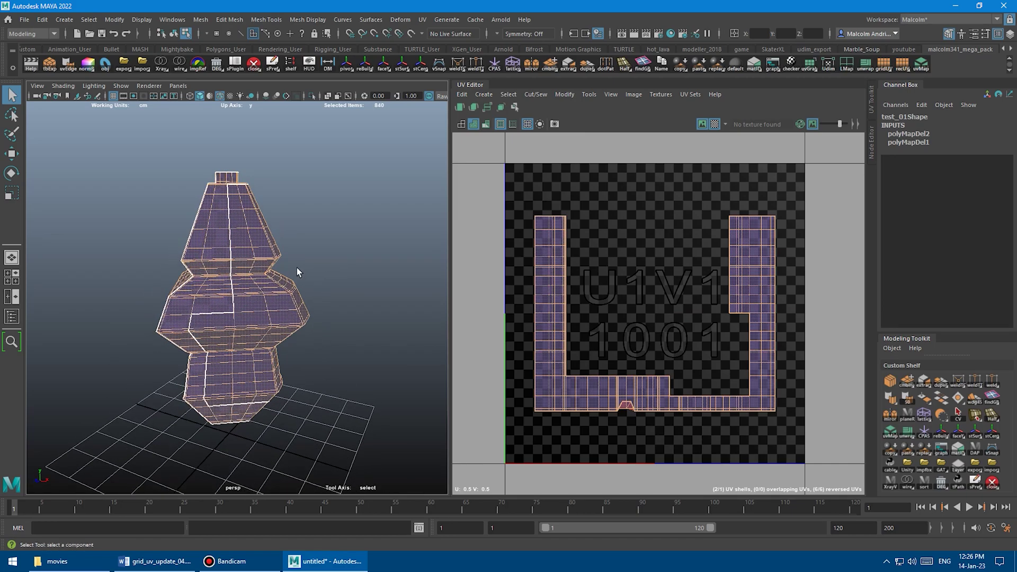
{"action": "left_click", "coordinate": [902, 64]}
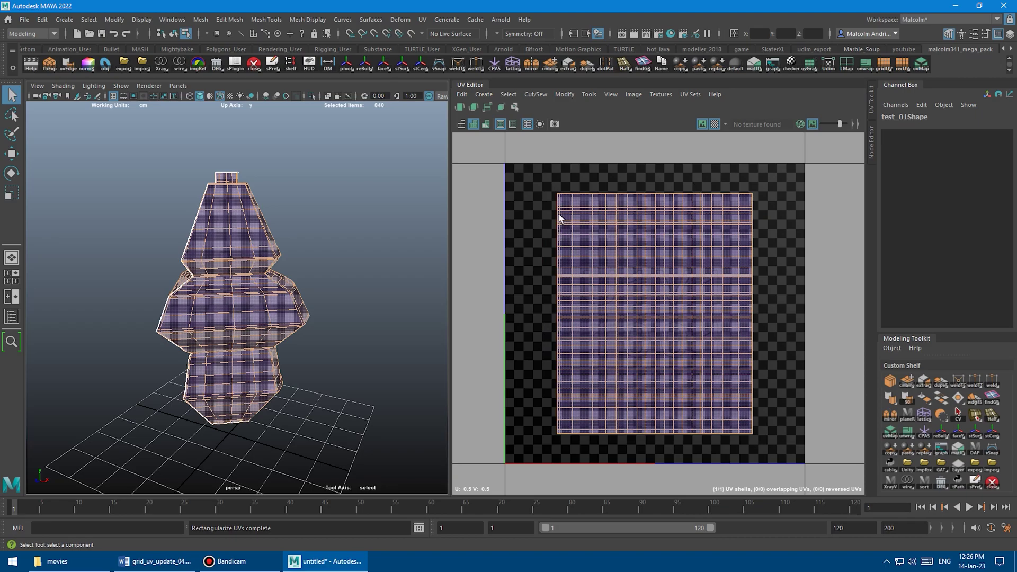
Select the vertical edge loop down the middle of a flat side with all faces and rectangularize the UVs along that loop.
{"action": "left_click_drag", "start_coordinate": [259, 315], "coordinate": [318, 297], "text": "alt"}
{"action": "left_click", "coordinate": [318, 298]}
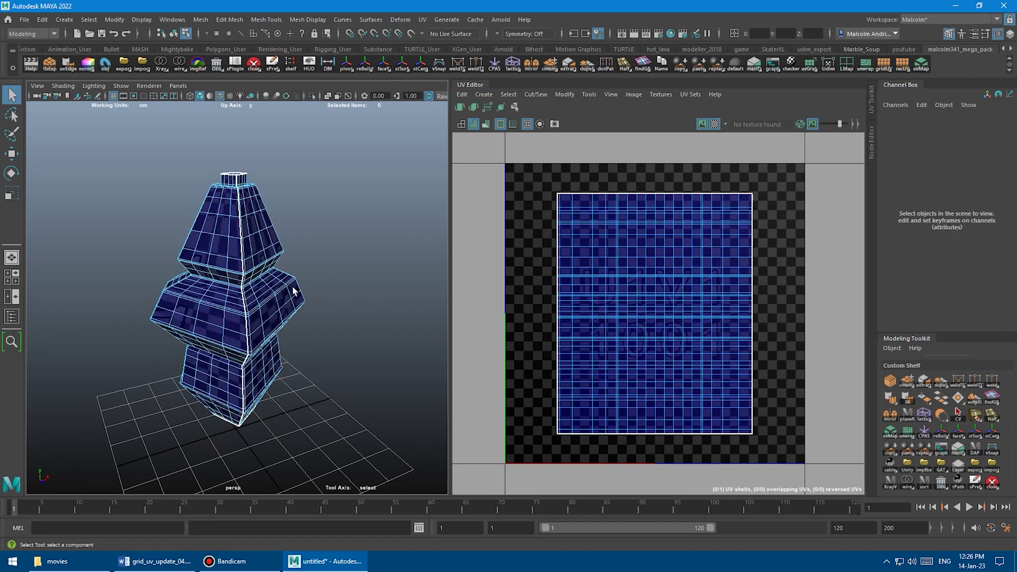
{"action": "left_click_drag", "start_coordinate": [251, 392], "coordinate": [237, 203], "text": "alt"}
{"action": "left_click_drag", "start_coordinate": [256, 305], "coordinate": [224, 263], "text": "alt"}
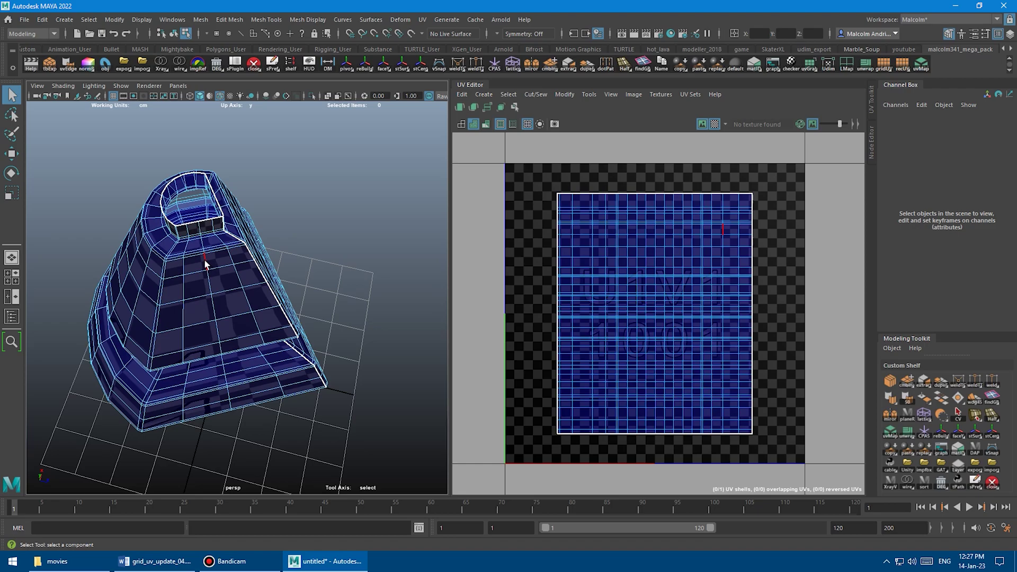
{"action": "right_click_drag", "start_coordinate": [208, 263], "coordinate": [230, 274]}
{"action": "double_click", "coordinate": [208, 264]}
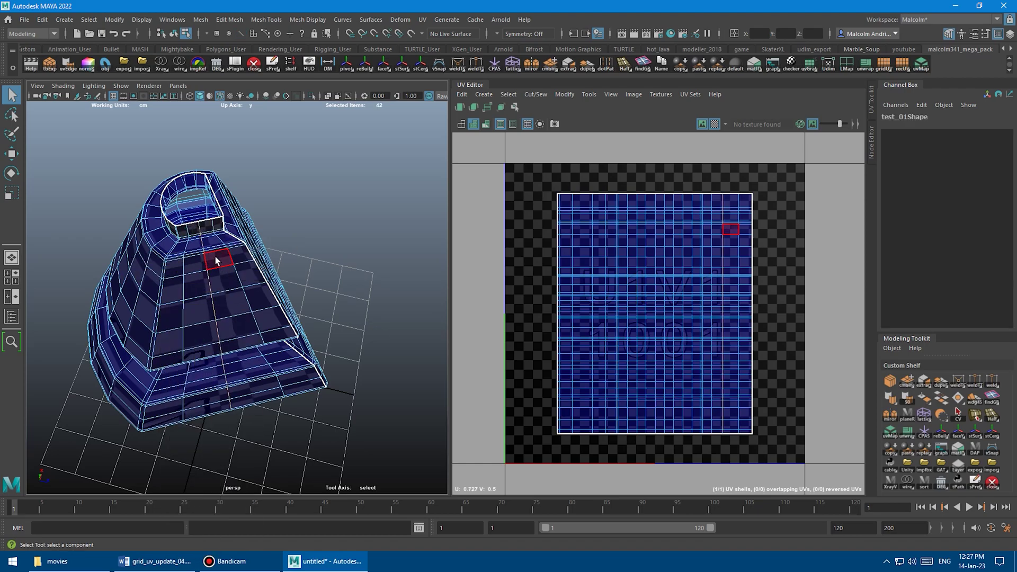
{"action": "double_click", "coordinate": [215, 257], "text": "shift"}
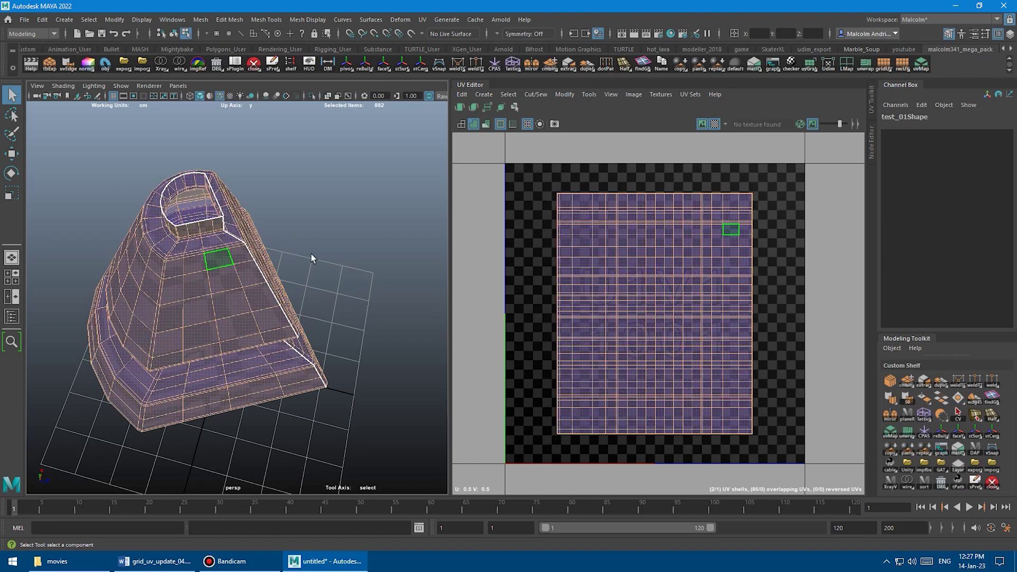
{"action": "left_click", "coordinate": [903, 65]}
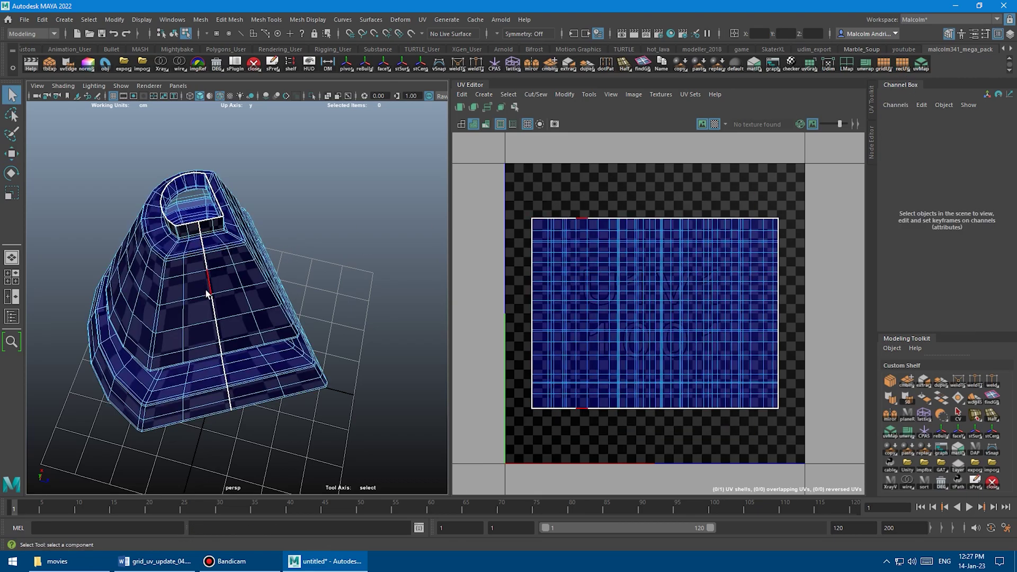
Select all faces without any guiding seam edge, rectangularize the UVs, and clear the selection.
{"action": "left_click_drag", "start_coordinate": [209, 278], "coordinate": [195, 270], "text": "alt"}
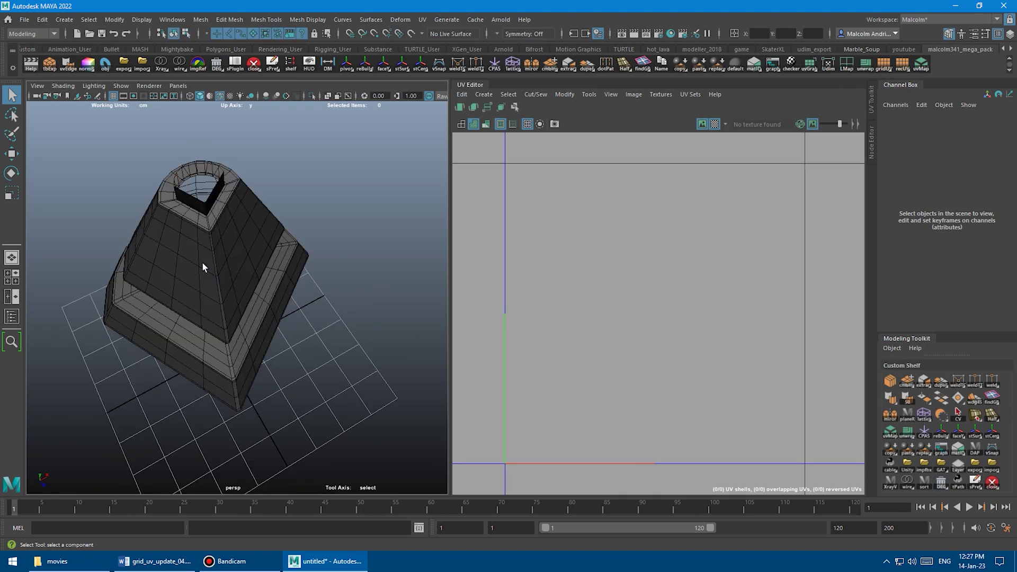
{"action": "double_click", "coordinate": [202, 261]}
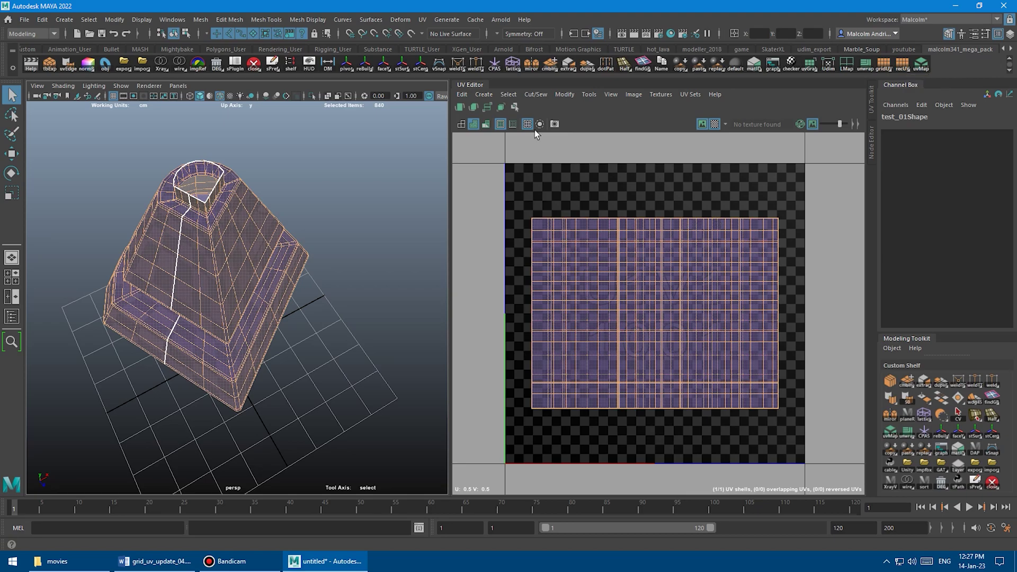
{"action": "left_click", "coordinate": [902, 66]}
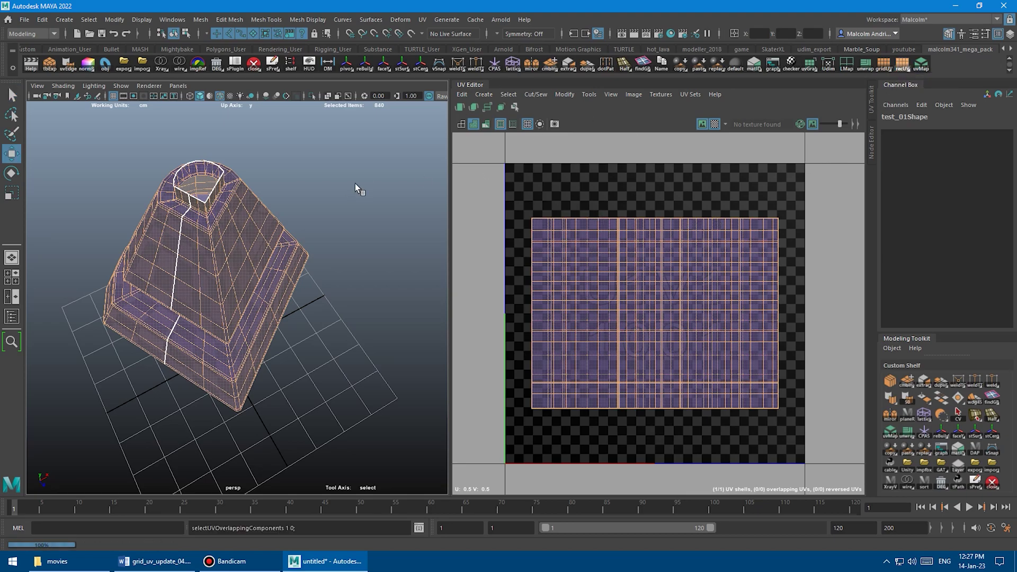
{"action": "left_click_drag", "start_coordinate": [304, 254], "coordinate": [382, 274], "text": "alt"}
{"action": "left_click", "coordinate": [530, 273]}
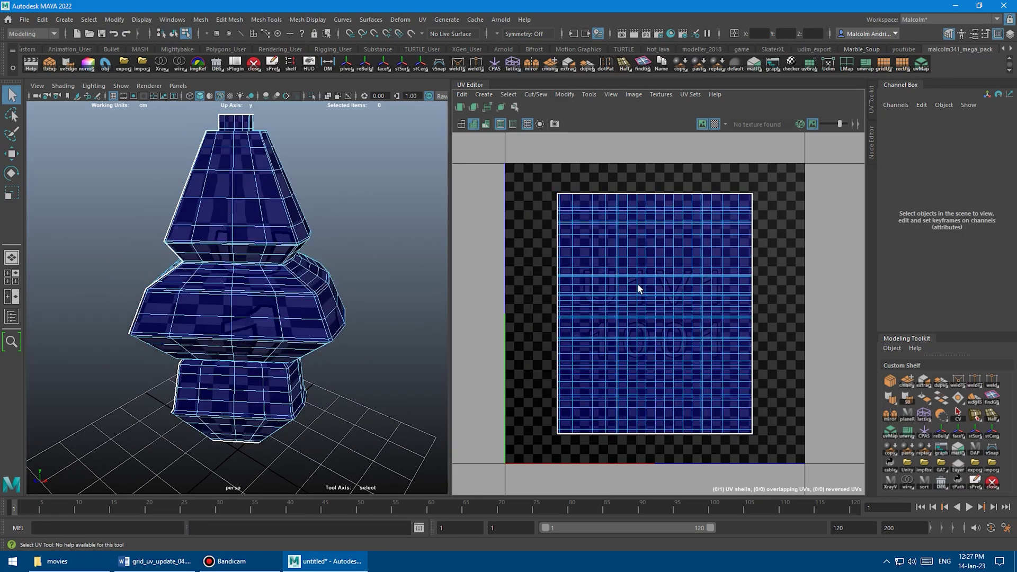
Select the vertical edge loop slightly left of the UV shell's centre and cut the shell along it.
{"action": "right_click_drag", "start_coordinate": [587, 285], "coordinate": [586, 242]}
{"action": "left_click", "coordinate": [553, 243]}
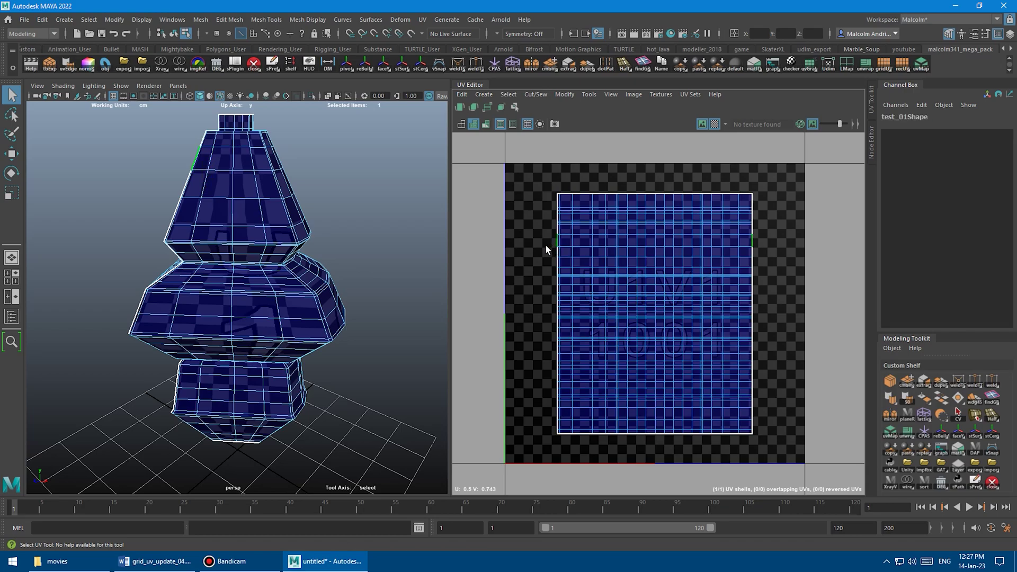
{"action": "left_click_drag", "start_coordinate": [341, 230], "coordinate": [418, 241], "text": "alt"}
{"action": "right_click_drag", "start_coordinate": [635, 249], "coordinate": [649, 229]}
{"action": "right_click", "coordinate": [655, 171], "text": "shift"}
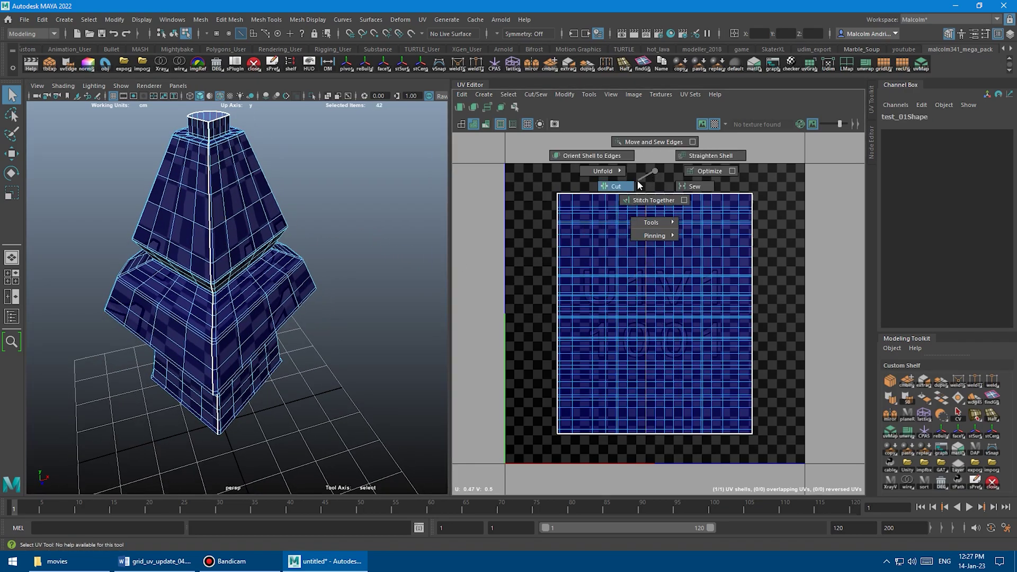
{"action": "right_click_drag", "start_coordinate": [638, 181], "coordinate": [616, 186], "text": "shift"}
Move the smaller, left-hand UV shell horizontally to the other side of the larger shell, leaving a narrow gap.
{"action": "right_click_drag", "start_coordinate": [556, 195], "coordinate": [527, 181]}
{"action": "left_click", "coordinate": [604, 281]}
{"action": "key", "text": "w"}
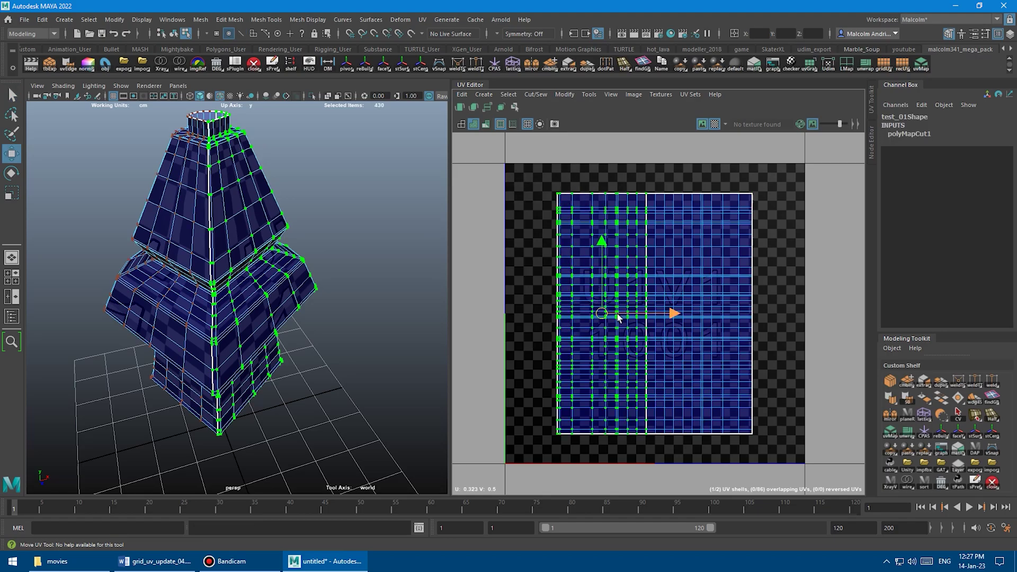
{"action": "left_click_drag", "start_coordinate": [617, 315], "coordinate": [822, 314]}
{"action": "left_click_drag", "start_coordinate": [272, 207], "coordinate": [288, 229], "text": "alt"}
{"action": "middle_click_drag", "start_coordinate": [658, 228], "coordinate": [599, 230], "text": "alt"}
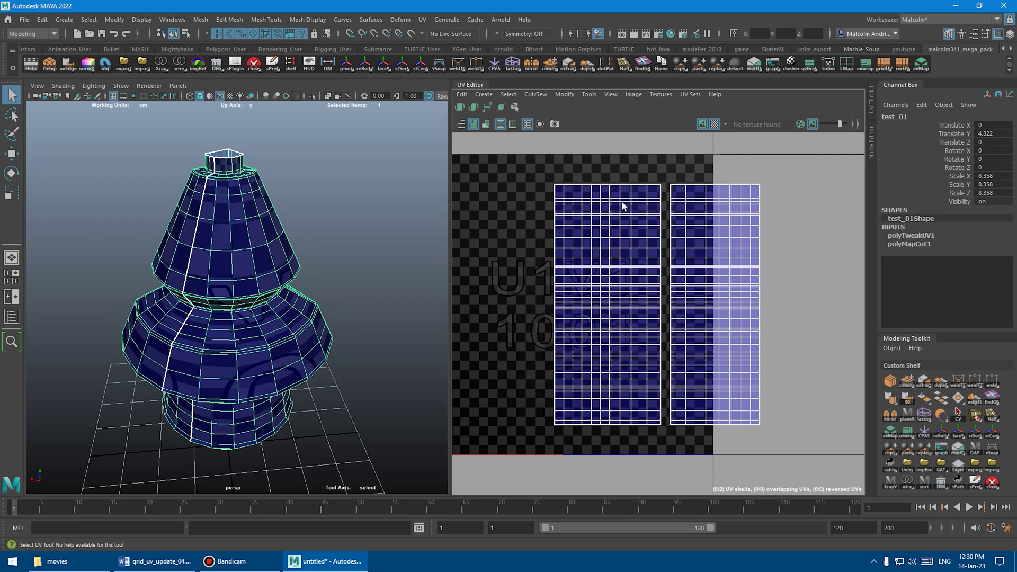
Select all faces of both UV shells and gridify the UVs into a single evenly spaced grid.
{"action": "mouse_move", "coordinate": [282, 215]}
{"action": "left_mouse_down", "text": "alt"}
{"action": "mouse_move", "coordinate": [300, 214]}
{"action": "mouse_move", "coordinate": [278, 214]}
{"action": "left_mouse_up", "text": "alt"}
{"action": "right_click_drag", "start_coordinate": [488, 207], "coordinate": [488, 237]}
{"action": "left_click_drag", "start_coordinate": [591, 218], "coordinate": [807, 435]}
{"action": "middle_click_drag", "start_coordinate": [597, 242], "coordinate": [601, 230], "text": "alt"}
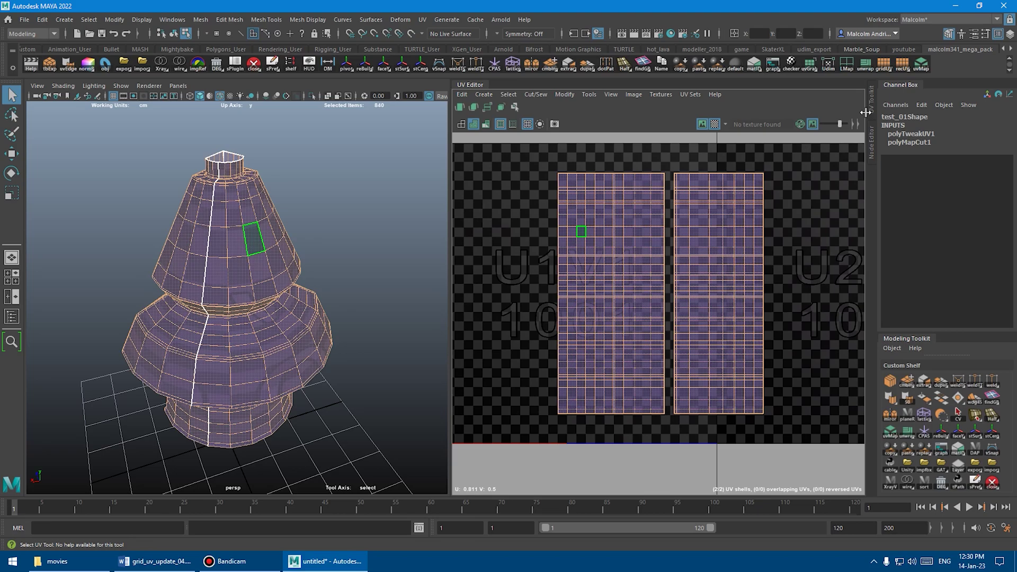
{"action": "left_click", "coordinate": [885, 66]}
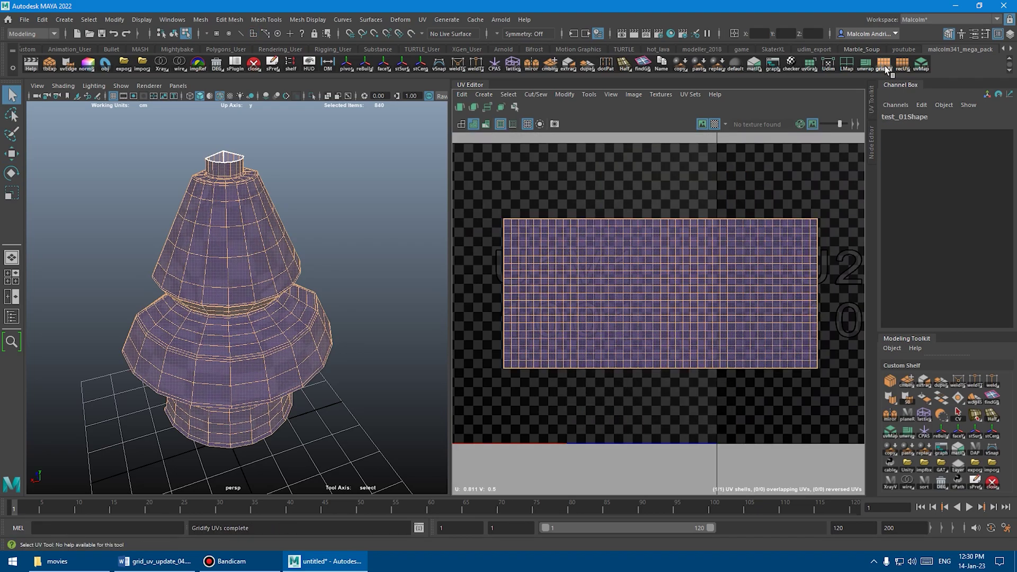
Gridify the selected UVs several more times in a row, then clear the selection.
{"action": "left_click", "coordinate": [885, 65]}
{"action": "left_click", "coordinate": [885, 66]}
{"action": "left_click", "coordinate": [884, 66]}
{"action": "left_click", "coordinate": [885, 66]}
{"action": "left_click", "coordinate": [373, 202]}
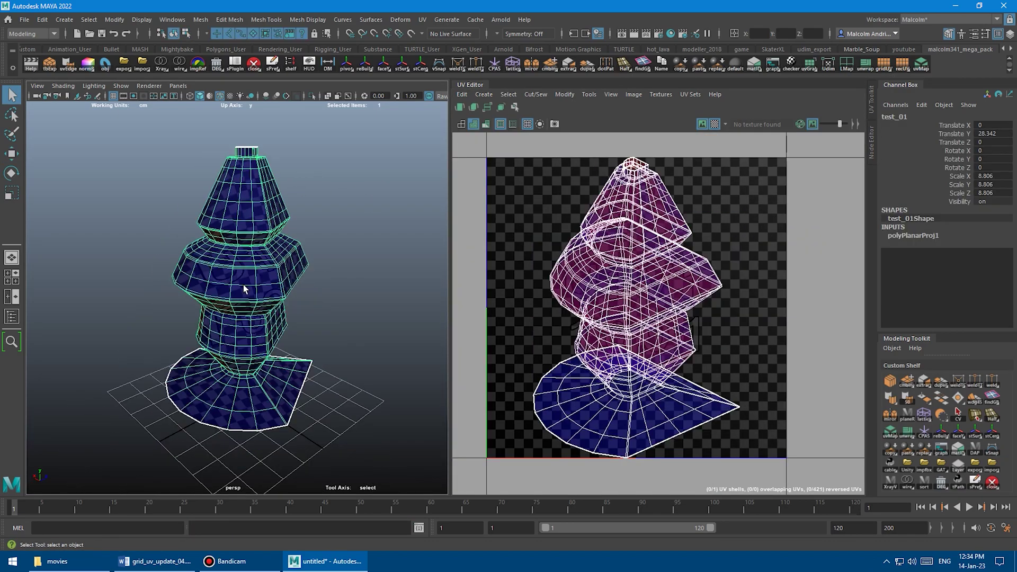
Select all faces of the planar-projected model, rectangularize the UVs twice without a guiding seam edge, and clear the selection.
{"action": "mouse_move", "coordinate": [245, 291]}
{"action": "left_mouse_down", "text": "alt"}
{"action": "mouse_move", "coordinate": [200, 321]}
{"action": "mouse_move", "coordinate": [261, 330]}
{"action": "mouse_move", "coordinate": [232, 343]}
{"action": "left_mouse_up", "text": "alt"}
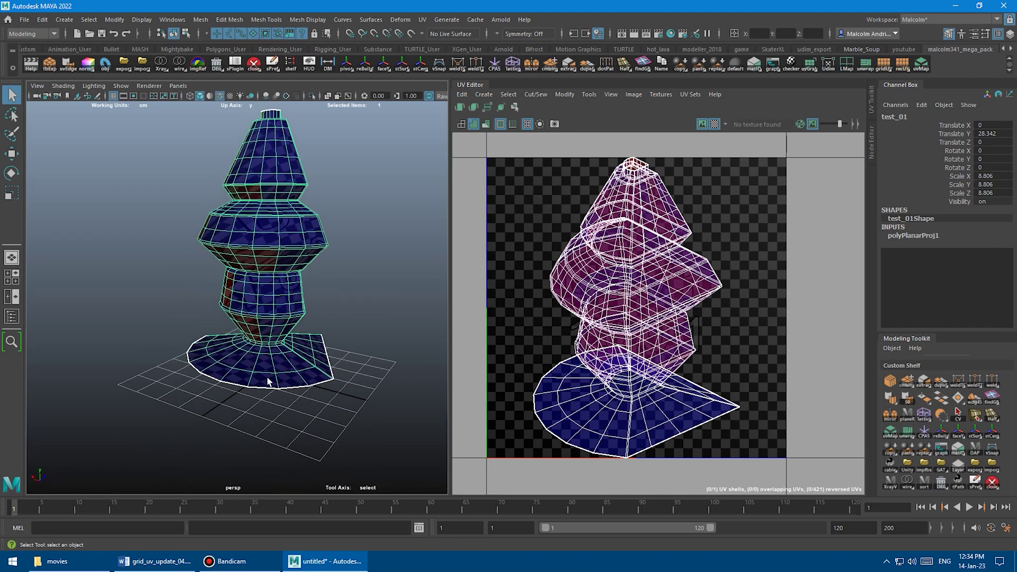
{"action": "left_click_drag", "start_coordinate": [275, 323], "coordinate": [261, 312], "text": "alt"}
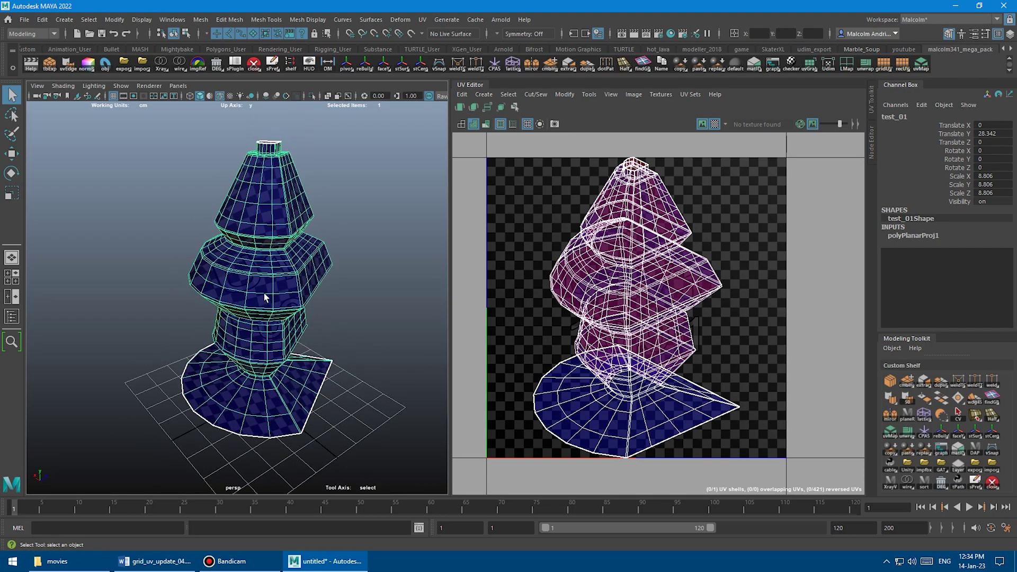
{"action": "right_click_drag", "start_coordinate": [265, 282], "coordinate": [263, 296]}
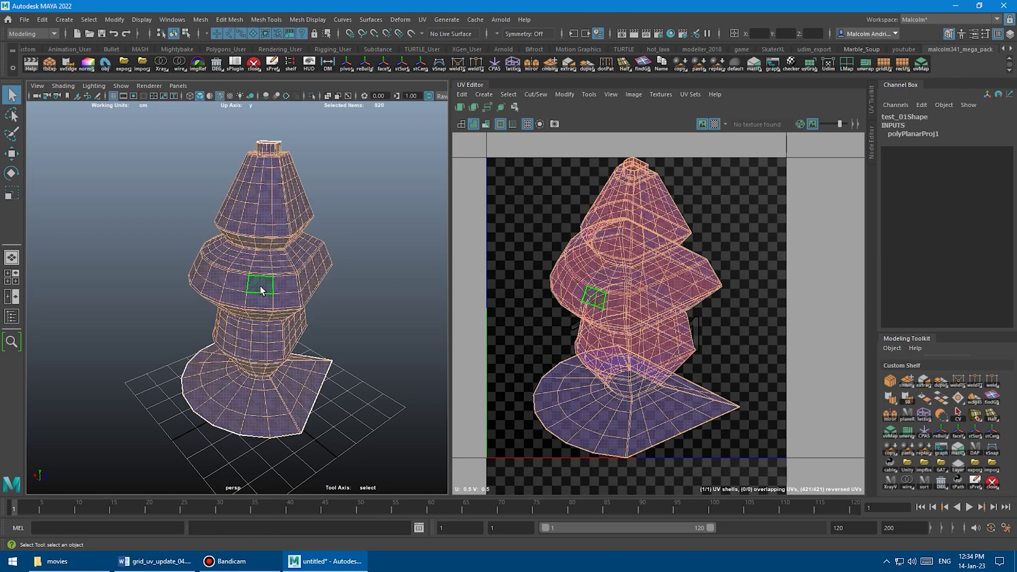
{"action": "left_click", "coordinate": [903, 62]}
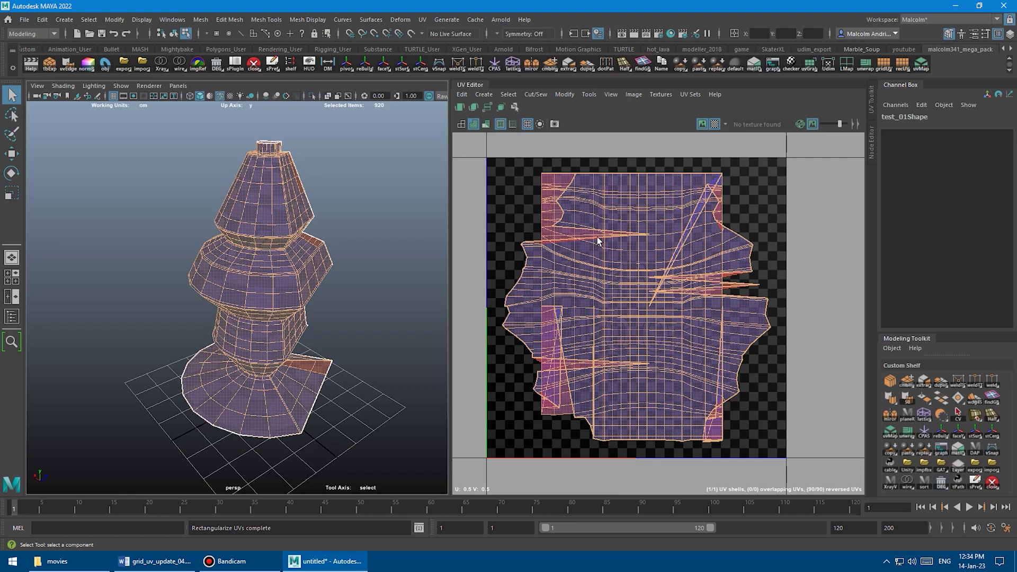
{"action": "left_click", "coordinate": [901, 62]}
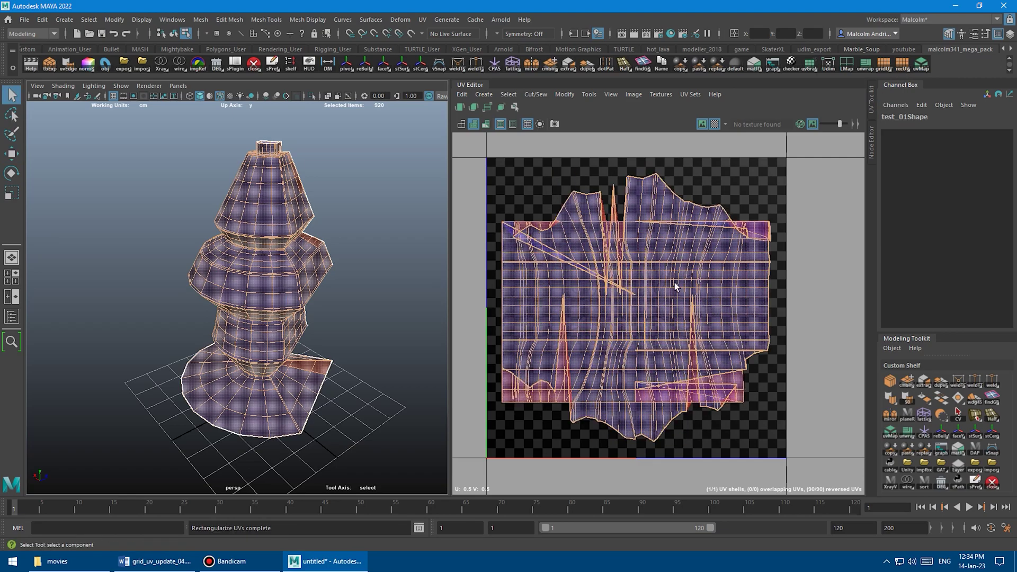
{"action": "left_click", "coordinate": [492, 197]}
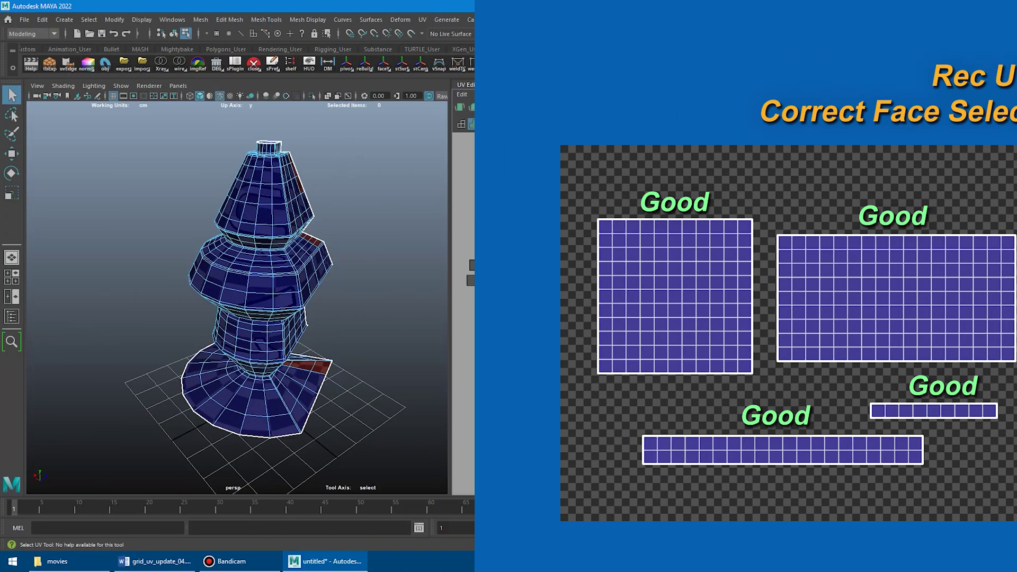
Select rectangular blocks of faces in the UV Editor: a single-row strip, a three-row block, and a four-row block.
{"action": "left_click_drag", "start_coordinate": [549, 267], "coordinate": [707, 272]}
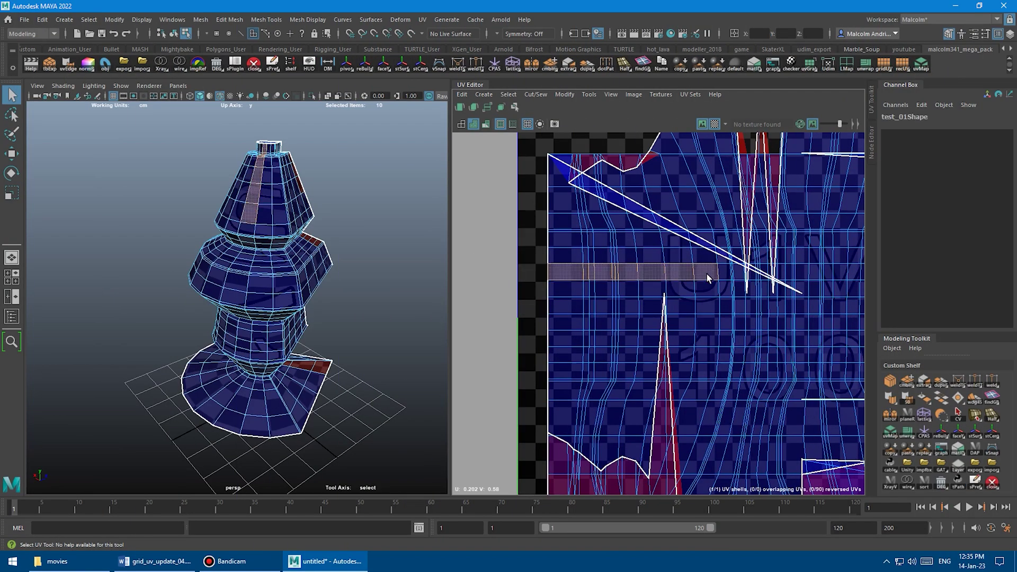
{"action": "left_click_drag", "start_coordinate": [528, 247], "coordinate": [705, 291]}
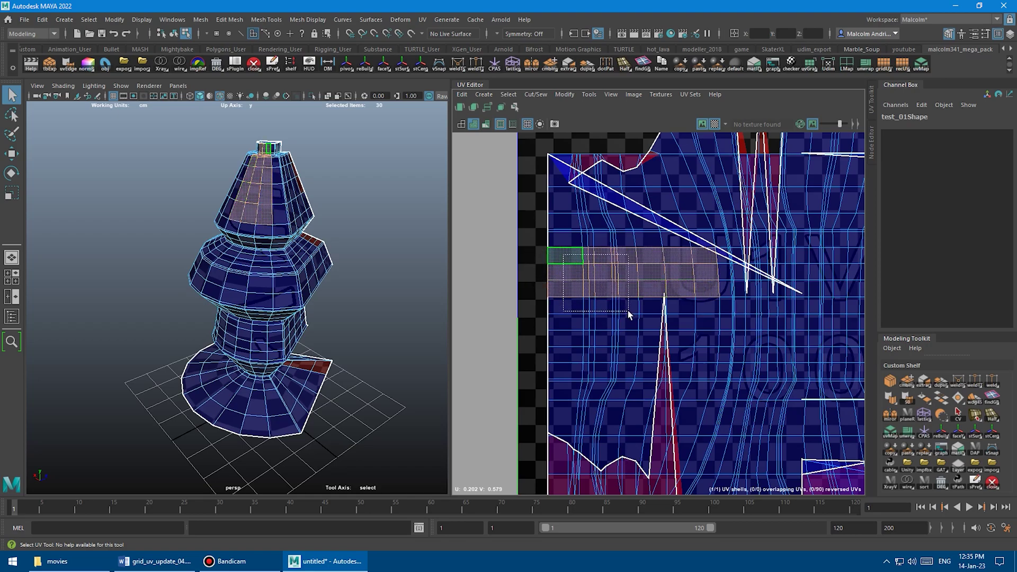
{"action": "left_click_drag", "start_coordinate": [628, 311], "coordinate": [628, 314]}
Add single faces along the four-row block's right edge in the UV Editor to make its outline irregular and stepped.
{"action": "middle_click_drag", "start_coordinate": [599, 296], "coordinate": [625, 310], "text": "alt"}
{"action": "right_click_drag", "start_coordinate": [624, 310], "coordinate": [645, 310], "text": "alt"}
{"action": "middle_click_drag", "start_coordinate": [646, 310], "coordinate": [605, 289], "text": "alt"}
{"action": "left_click", "coordinate": [609, 286], "text": "shift"}
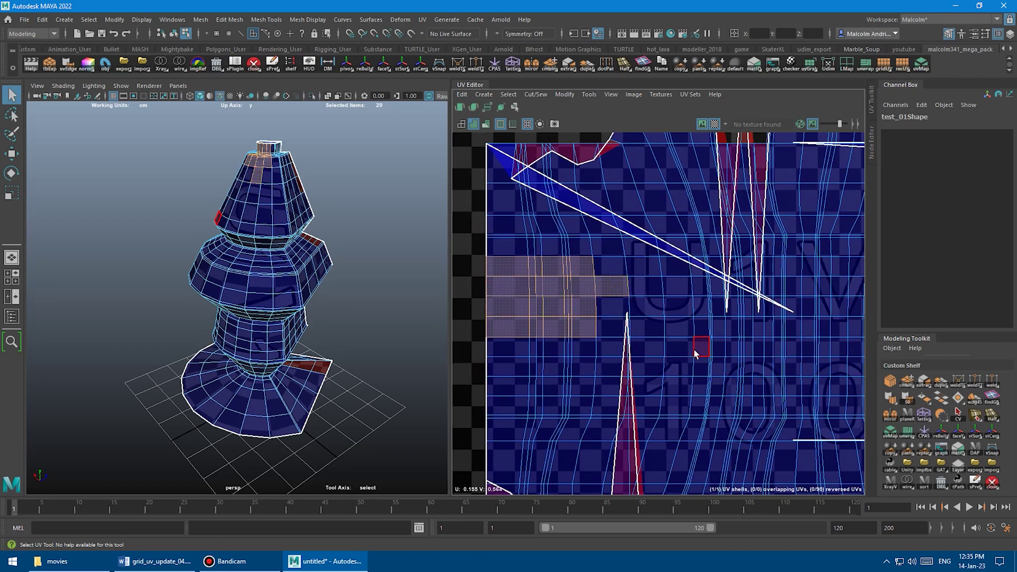
{"action": "left_click", "coordinate": [640, 307], "text": "shift"}
{"action": "left_click", "coordinate": [615, 307], "text": "shift"}
{"action": "left_click", "coordinate": [611, 323], "text": "shift"}
{"action": "left_click", "coordinate": [647, 325], "text": "shift"}
{"action": "left_click", "coordinate": [675, 325], "text": "shift"}
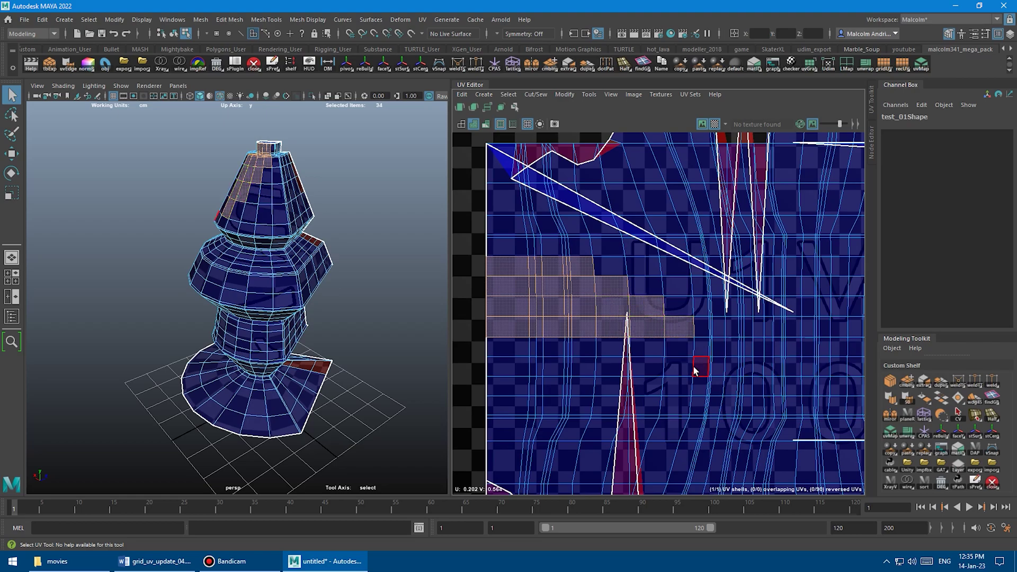
Select a T-shaped group of four faces in the UV Editor and fill its two missing corners to make a two-by-three block.
{"action": "left_click", "coordinate": [583, 266]}
{"action": "left_click", "coordinate": [582, 286], "text": "shift"}
{"action": "left_click", "coordinate": [605, 285], "text": "shift"}
{"action": "left_click", "coordinate": [583, 306], "text": "shift"}
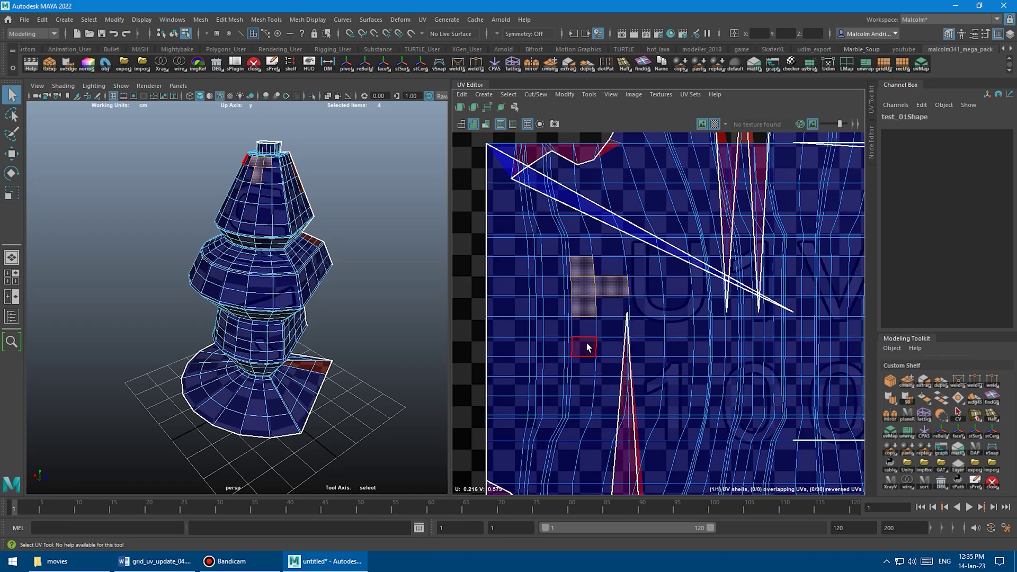
{"action": "left_click", "coordinate": [609, 262], "text": "shift"}
{"action": "left_click", "coordinate": [609, 301], "text": "shift"}
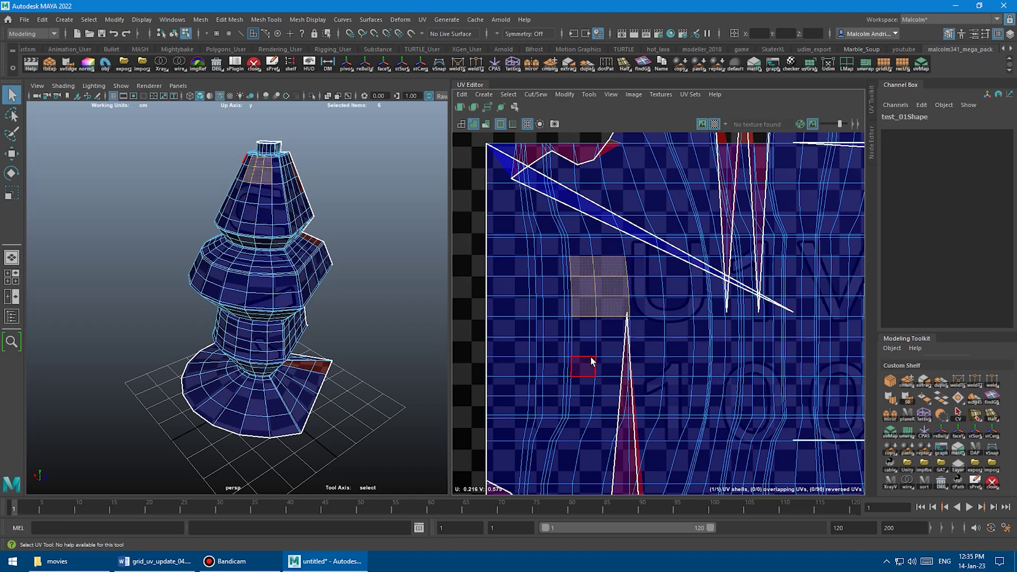
Select all faces of the UV shell and gridify them.
{"action": "scroll", "coordinate": [592, 362], "scroll_direction": "down", "scroll_amount": 6}
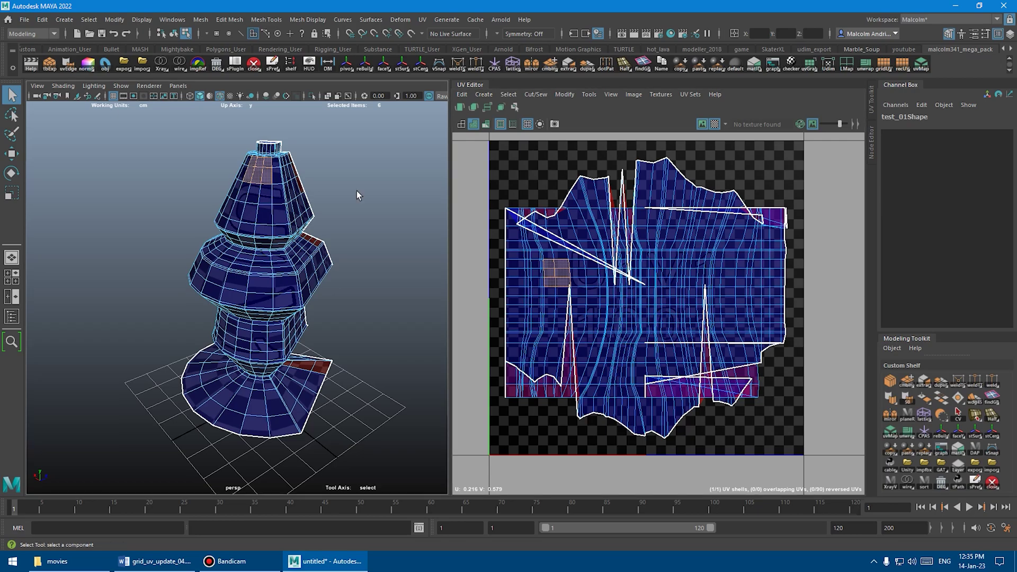
{"action": "left_click_drag", "start_coordinate": [351, 195], "coordinate": [373, 208], "text": "alt"}
{"action": "scroll", "coordinate": [372, 208], "scroll_direction": "down", "scroll_amount": 3}
{"action": "double_click", "coordinate": [515, 246]}
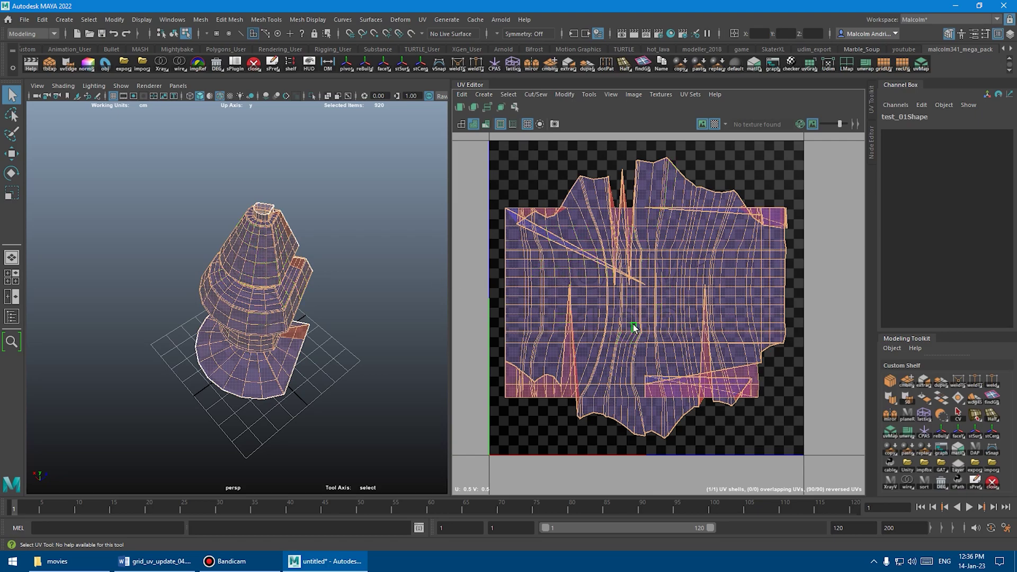
{"action": "left_click", "coordinate": [884, 65]}
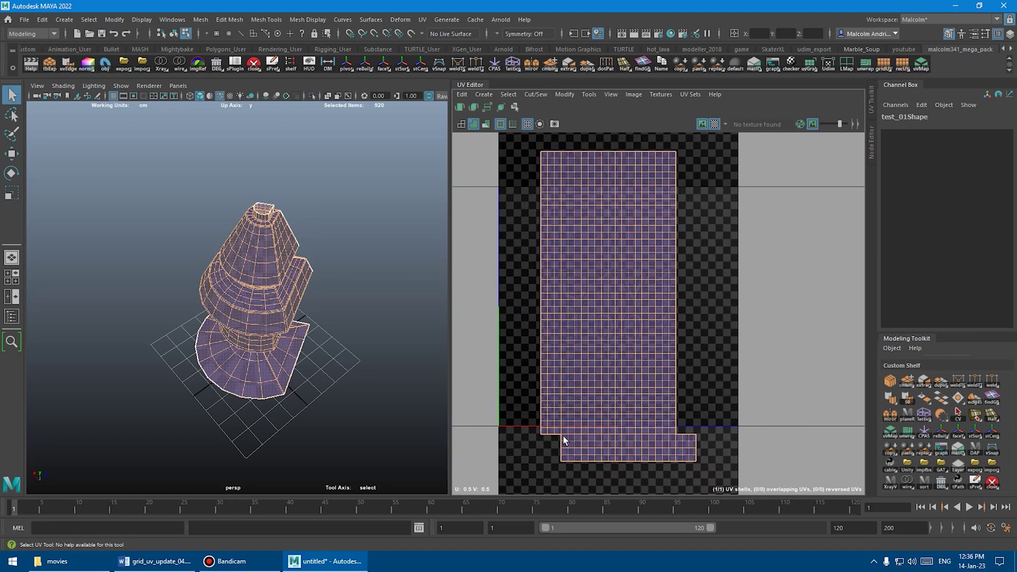
Examine the seam where the model's base meets the column and compare it with the shifted rows at the UV grid's bottom.
{"action": "left_click_drag", "start_coordinate": [327, 375], "coordinate": [339, 334], "text": "alt"}
{"action": "right_click_drag", "start_coordinate": [339, 333], "coordinate": [371, 365], "text": "alt"}
{"action": "middle_click_drag", "start_coordinate": [307, 330], "coordinate": [304, 303], "text": "alt"}
{"action": "right_click_drag", "start_coordinate": [303, 303], "coordinate": [272, 253], "text": "alt"}
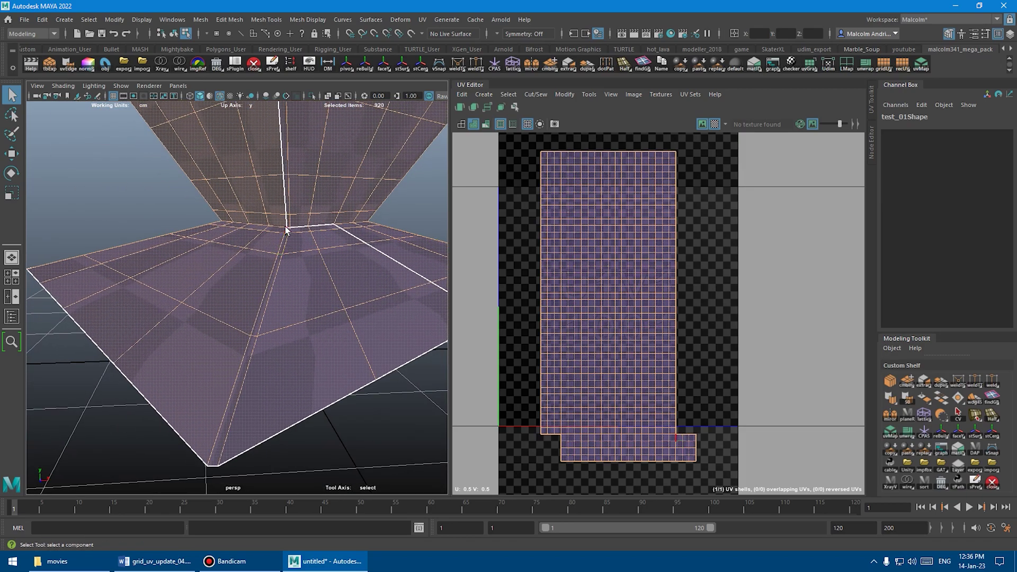
{"action": "left_click", "coordinate": [243, 359]}
{"action": "left_click", "coordinate": [286, 245]}
{"action": "left_click_drag", "start_coordinate": [276, 226], "coordinate": [296, 229], "text": "alt"}
{"action": "middle_click_drag", "start_coordinate": [606, 371], "coordinate": [572, 368], "text": "alt"}
{"action": "scroll", "coordinate": [246, 228], "scroll_direction": "down", "scroll_amount": 5}
{"action": "middle_click_drag", "start_coordinate": [247, 231], "coordinate": [216, 303], "text": "alt"}
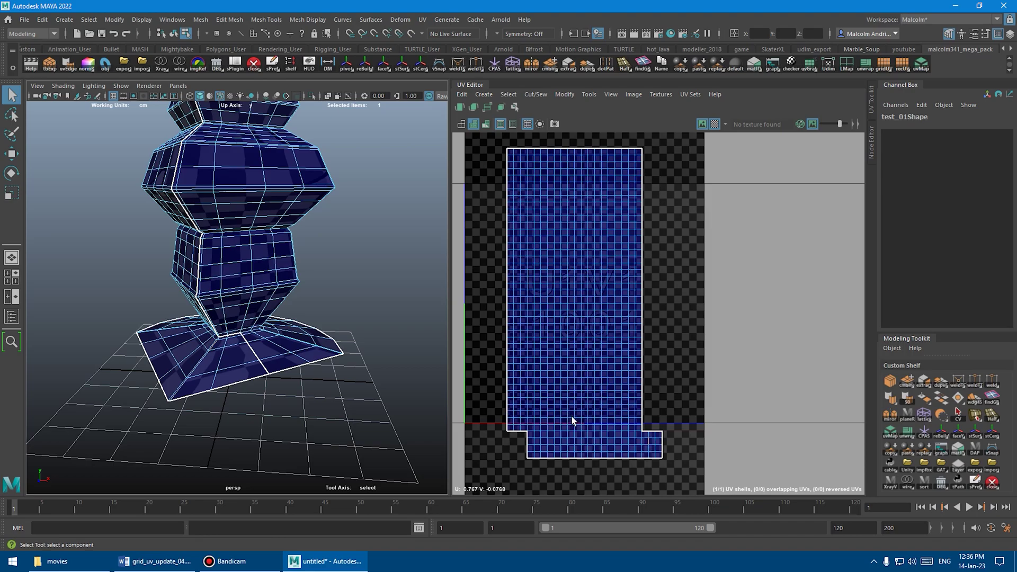
{"action": "middle_click_drag", "start_coordinate": [608, 456], "coordinate": [690, 352], "text": "alt"}
{"action": "scroll", "coordinate": [691, 352], "scroll_direction": "up", "scroll_amount": 3}
{"action": "key", "text": "f"}
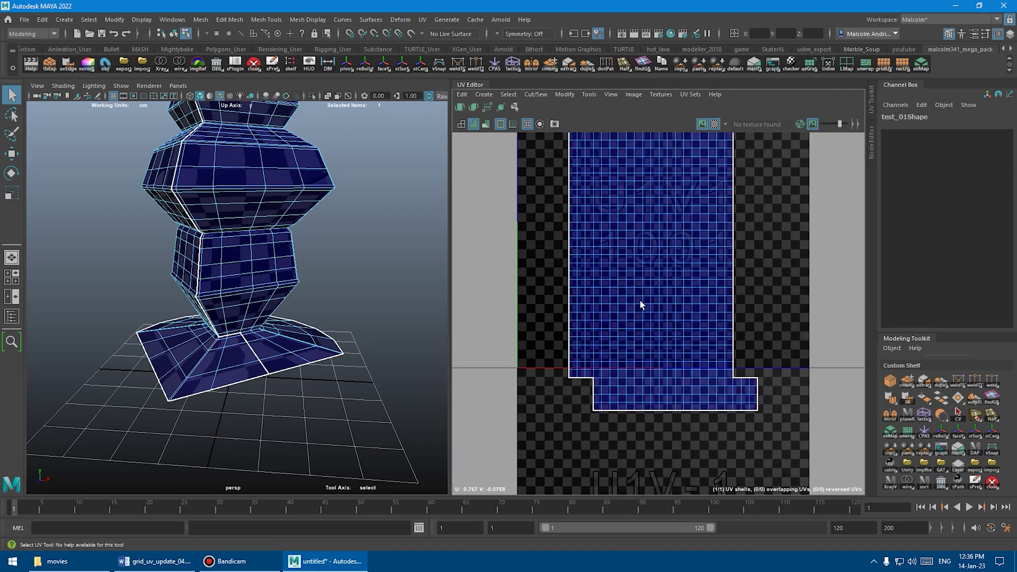
Select the vertical edge loop along the model's corner as the seam, add all faces, and rectangularize the UVs.
{"action": "scroll", "coordinate": [262, 250], "scroll_direction": "up", "scroll_amount": 5}
{"action": "right_click_drag", "start_coordinate": [262, 250], "coordinate": [294, 236]}
{"action": "left_click", "coordinate": [244, 237]}
{"action": "double_click", "coordinate": [244, 241]}
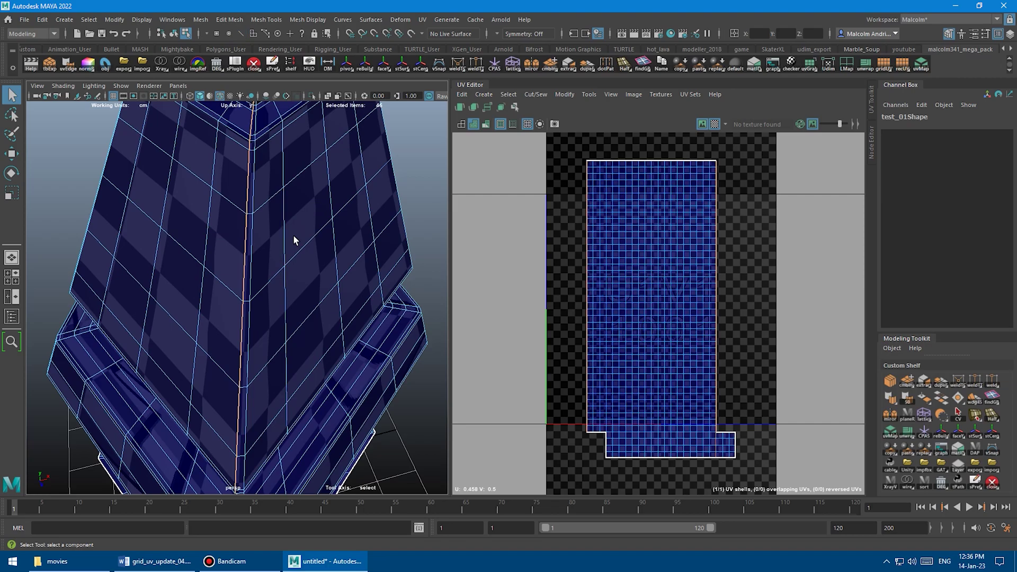
{"action": "double_click", "coordinate": [266, 237], "text": "shift"}
{"action": "key", "text": "f"}
{"action": "left_click_drag", "start_coordinate": [315, 287], "coordinate": [274, 176], "text": "alt"}
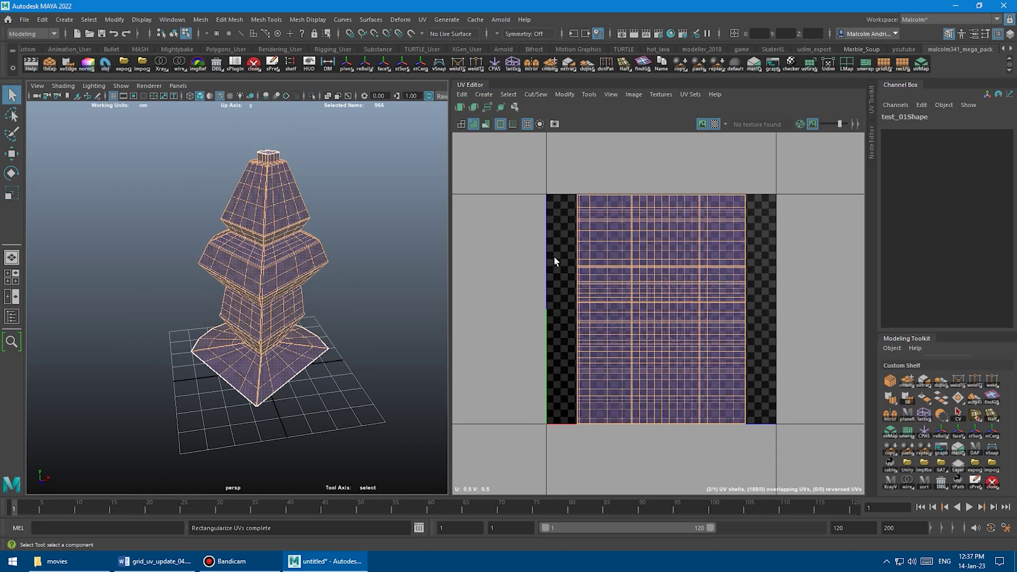
Select the whole object without a seam edge, rectangularize its UVs, and gridify them.
{"action": "right_click_drag", "start_coordinate": [202, 242], "coordinate": [301, 259], "text": "alt"}
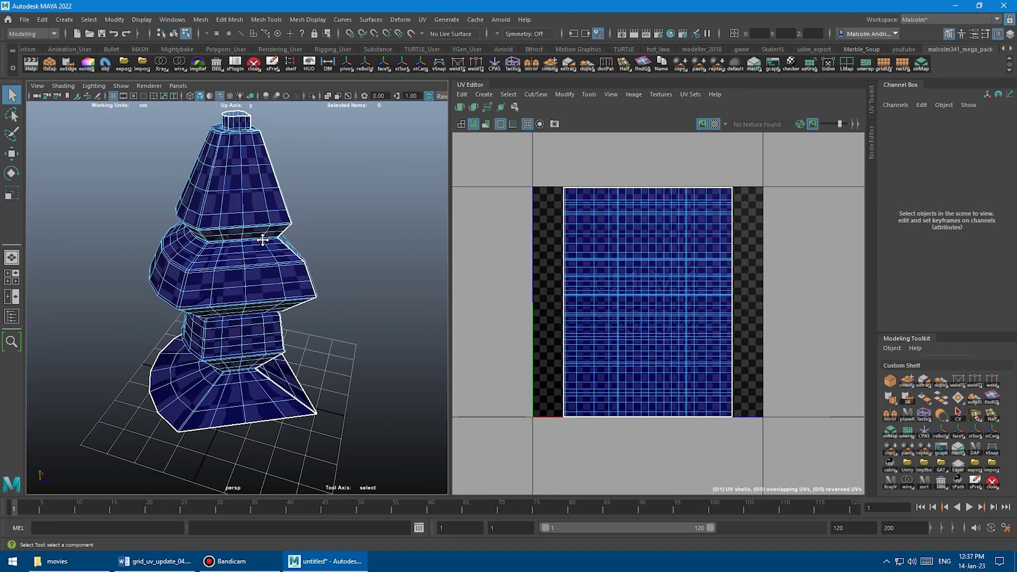
{"action": "left_click_drag", "start_coordinate": [261, 236], "coordinate": [277, 249], "text": "alt"}
{"action": "right_click_drag", "start_coordinate": [276, 249], "coordinate": [242, 251], "text": "alt"}
{"action": "key", "text": "F8"}
{"action": "left_click", "coordinate": [242, 251]}
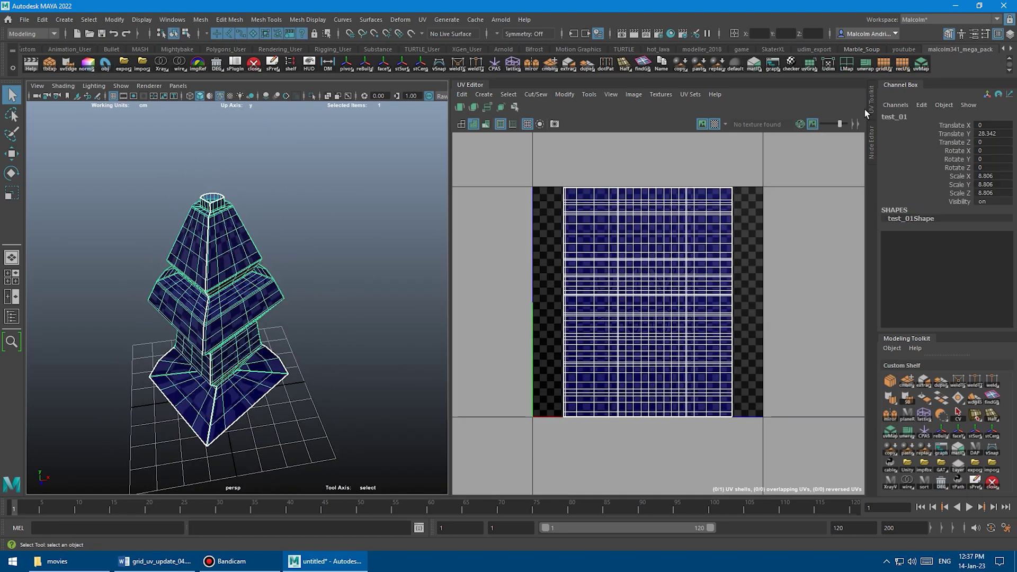
{"action": "left_click", "coordinate": [903, 64]}
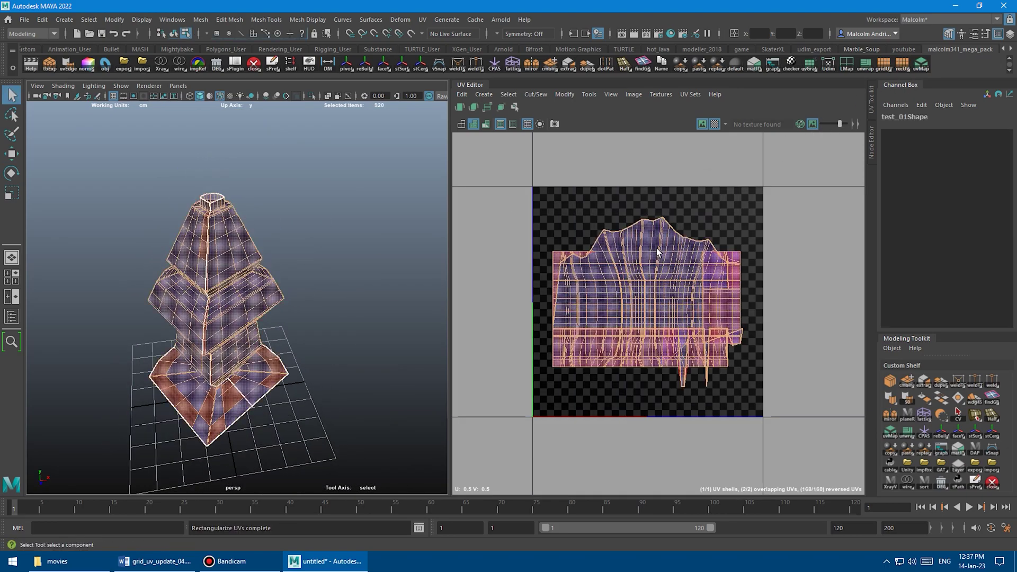
{"action": "left_click", "coordinate": [883, 64]}
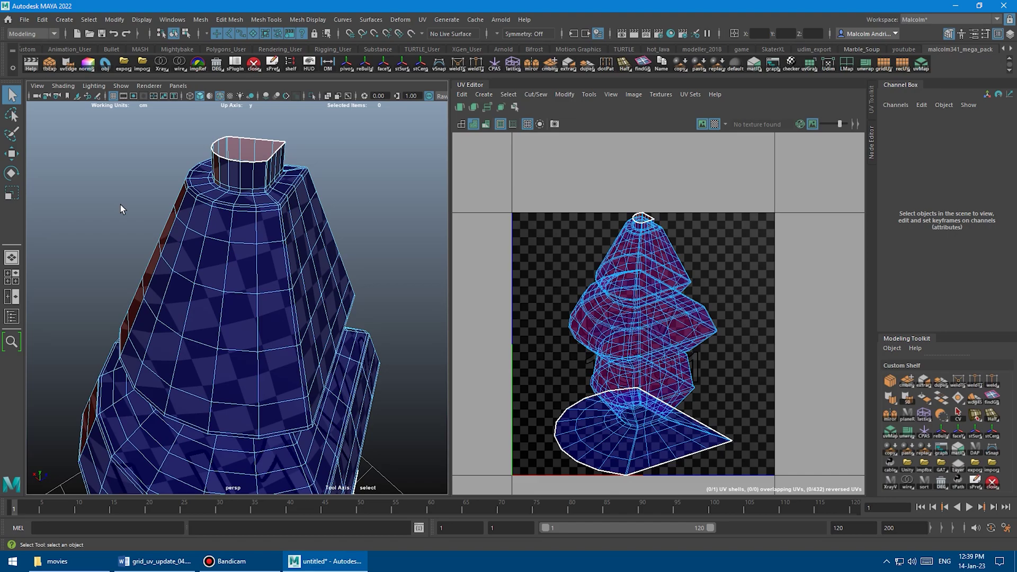
Select the three uppermost rings of large faces around the model's upper cone.
{"action": "left_click", "coordinate": [201, 218]}
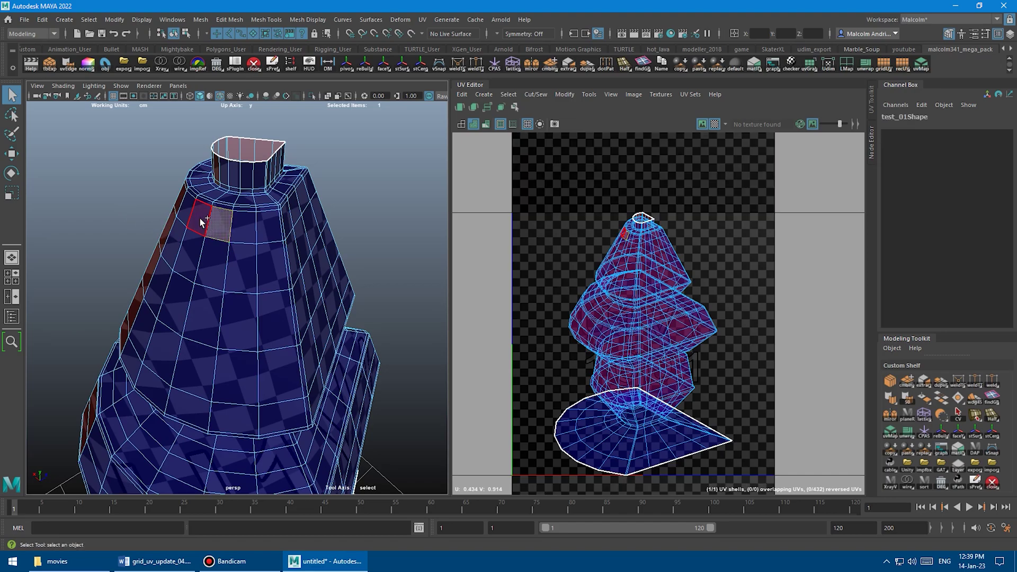
{"action": "double_click", "coordinate": [200, 223], "text": "shift"}
{"action": "left_click", "coordinate": [191, 254], "text": "shift"}
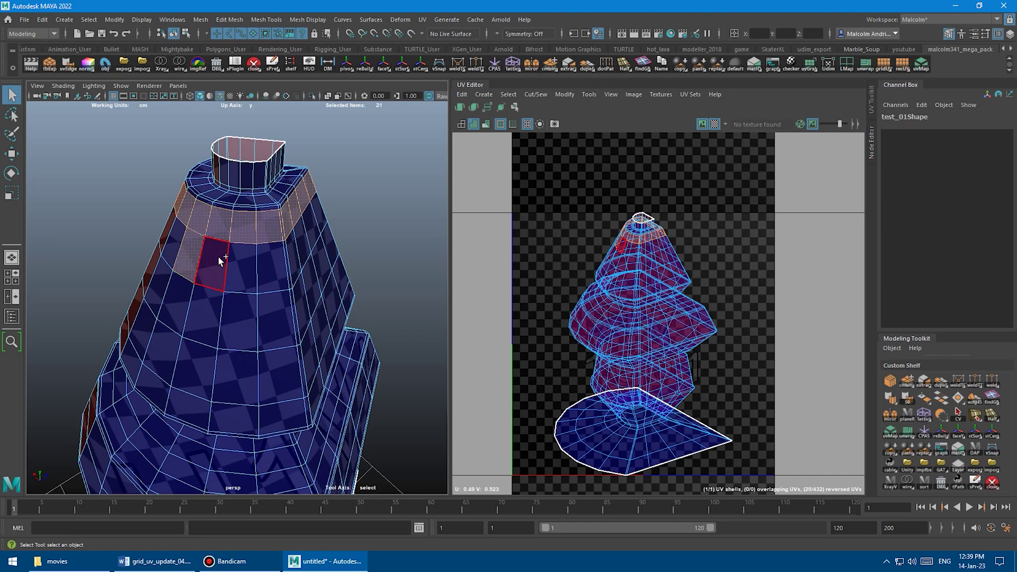
{"action": "double_click", "coordinate": [219, 259], "text": "shift"}
{"action": "left_click", "coordinate": [182, 294], "text": "shift"}
{"action": "double_click", "coordinate": [209, 305], "text": "shift"}
{"action": "left_click_drag", "start_coordinate": [265, 311], "coordinate": [246, 273], "text": "alt"}
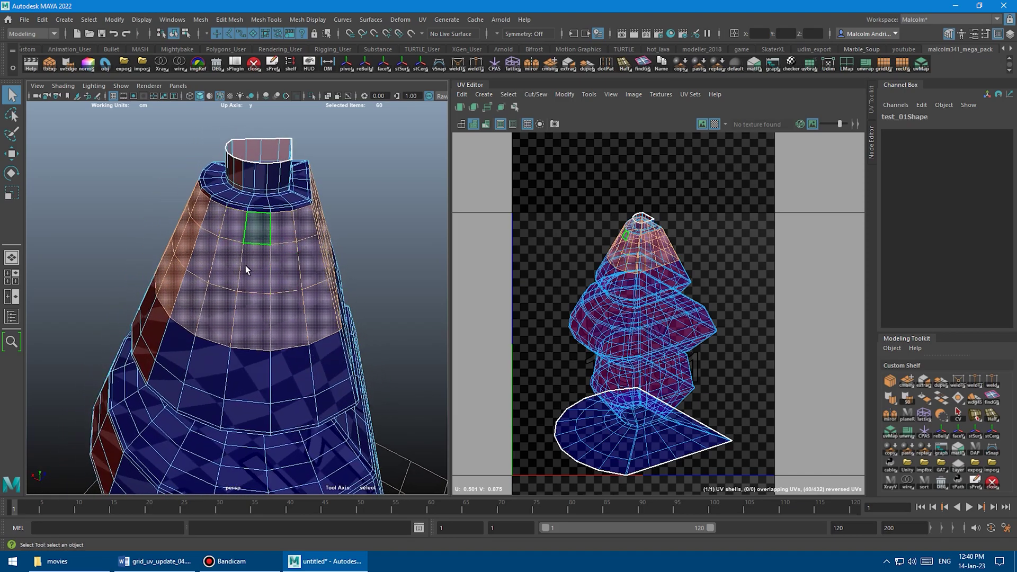
{"action": "left_click_drag", "start_coordinate": [234, 357], "coordinate": [295, 196], "text": "alt"}
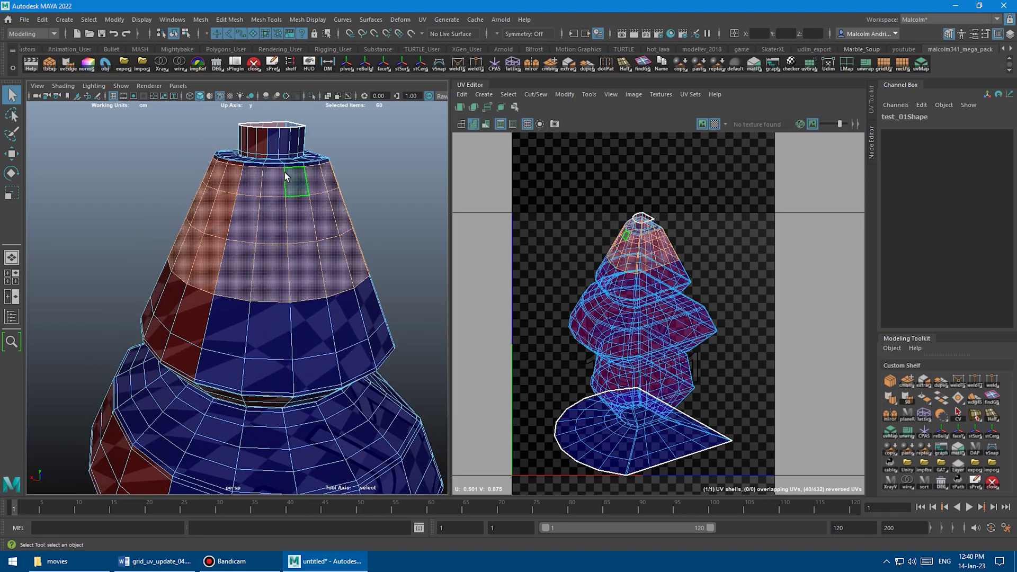
Select the vertical edge loop running down the upper cone as the guiding seam.
{"action": "left_click_drag", "start_coordinate": [245, 231], "coordinate": [212, 238], "text": "alt"}
{"action": "scroll", "coordinate": [211, 239], "scroll_direction": "up", "scroll_amount": 2}
{"action": "right_click_drag", "start_coordinate": [213, 218], "coordinate": [204, 184]}
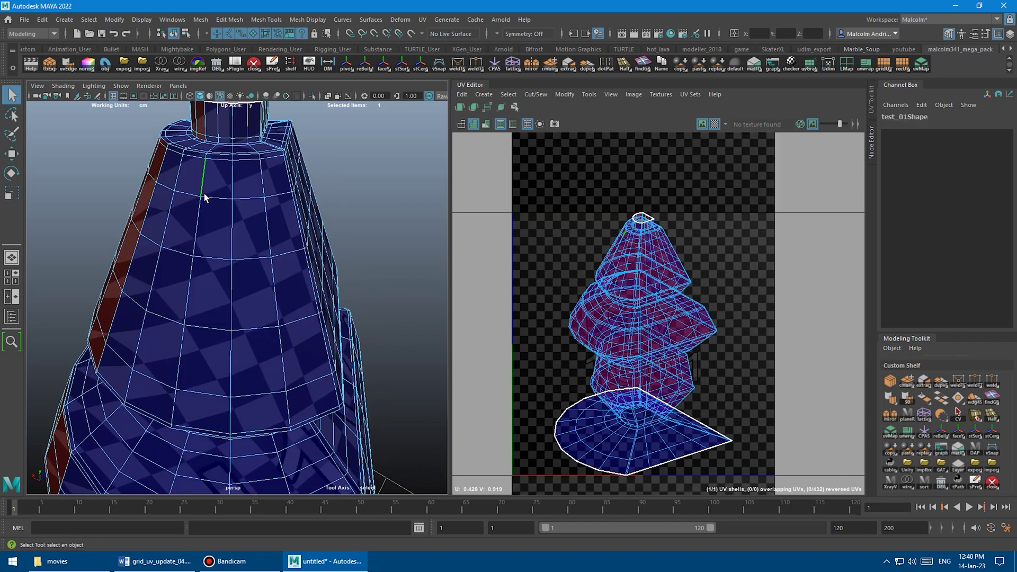
{"action": "left_click", "coordinate": [201, 215], "text": "shift"}
{"action": "left_click", "coordinate": [194, 263], "text": "shift"}
{"action": "double_click", "coordinate": [191, 286]}
{"action": "right_click_drag", "start_coordinate": [189, 371], "coordinate": [74, 265], "text": "alt"}
{"action": "right_click_drag", "start_coordinate": [211, 320], "coordinate": [328, 296], "text": "alt"}
Add three adjacent face rings to the seam selection, starting from the upper cone's second ring of large faces.
{"action": "right_click_drag", "start_coordinate": [230, 256], "coordinate": [217, 240]}
{"action": "left_click", "coordinate": [216, 242], "text": "shift"}
{"action": "double_click", "coordinate": [240, 241], "text": "shift"}
{"action": "left_click", "coordinate": [241, 290], "text": "shift"}
{"action": "double_click", "coordinate": [216, 294], "text": "shift"}
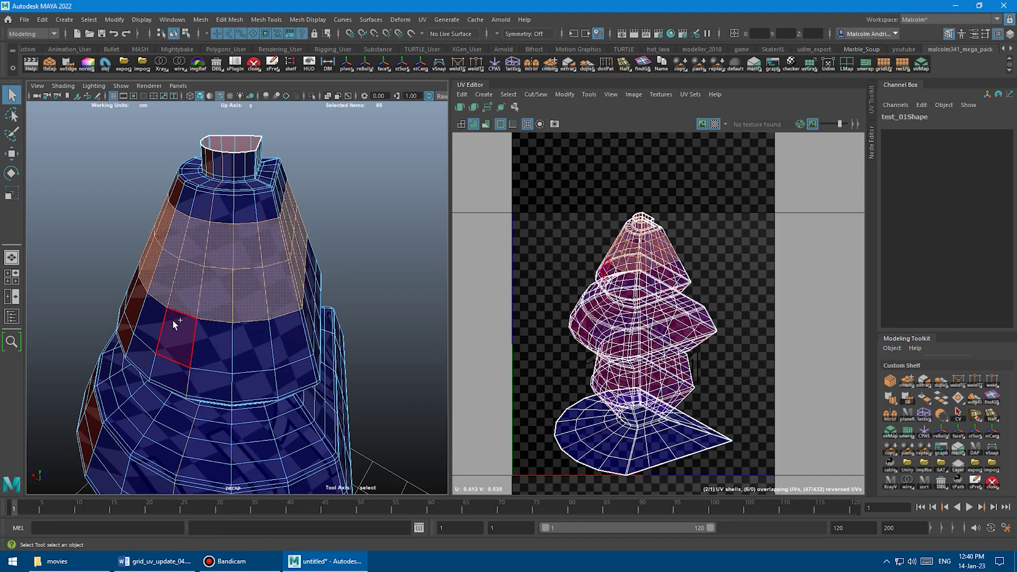
{"action": "left_click", "coordinate": [172, 320], "text": "shift"}
{"action": "double_click", "coordinate": [153, 315], "text": "shift"}
{"action": "left_click_drag", "start_coordinate": [212, 272], "coordinate": [268, 180], "text": "alt"}
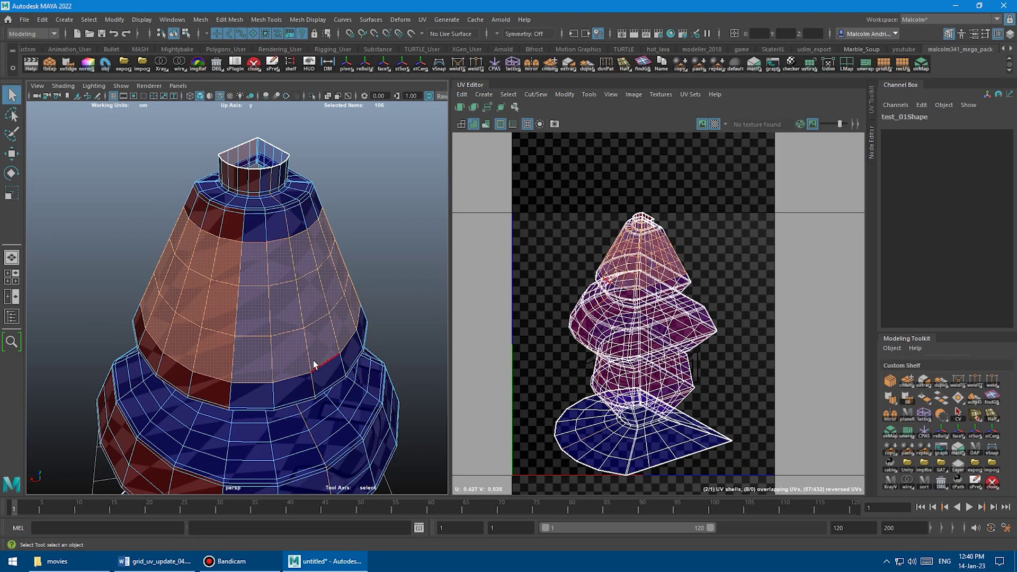
{"action": "left_click_drag", "start_coordinate": [292, 351], "coordinate": [212, 279], "text": "alt"}
{"action": "mouse_move", "coordinate": [212, 279]}
{"action": "right_mouse_down", "text": "alt"}
{"action": "mouse_move", "coordinate": [259, 276]}
{"action": "mouse_move", "coordinate": [228, 275]}
{"action": "right_mouse_up", "text": "alt"}
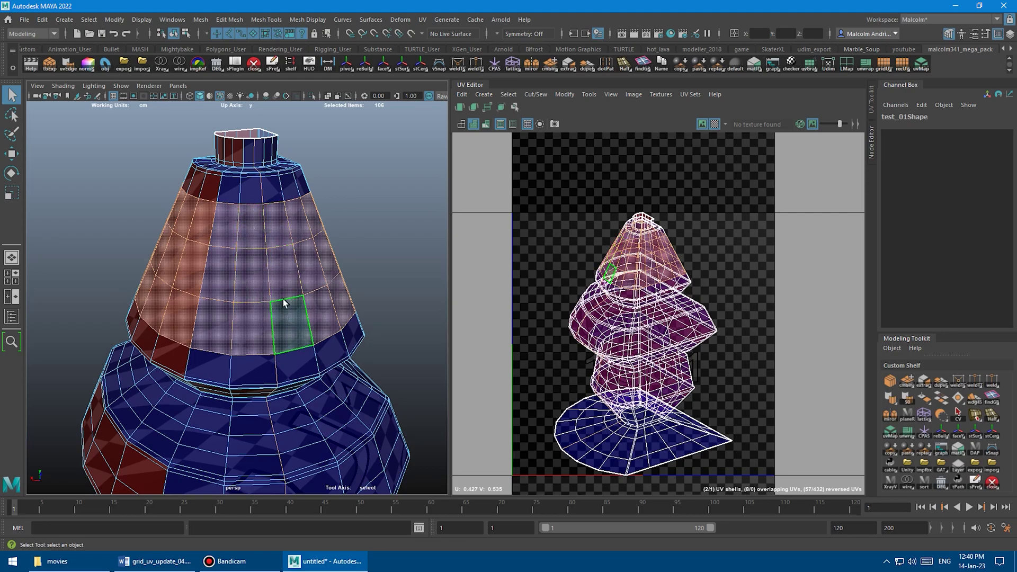
Rectangularize the selected cone rings and move the resulting UV shell out of the layout, just left of the UV tile.
{"action": "left_click", "coordinate": [902, 68]}
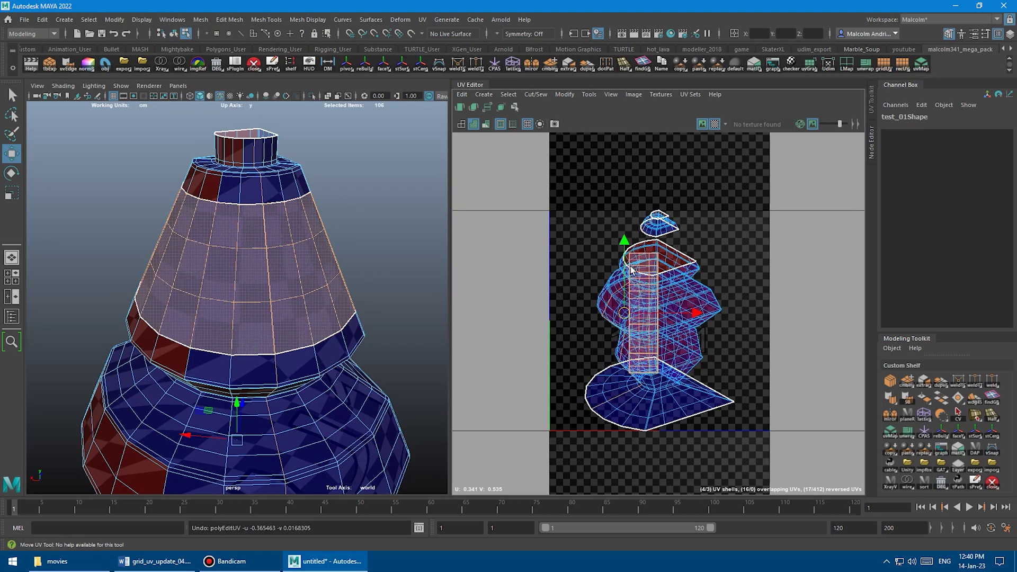
{"action": "right_click_drag", "start_coordinate": [582, 259], "coordinate": [620, 264]}
{"action": "double_click", "coordinate": [636, 256]}
{"action": "middle_click_drag", "start_coordinate": [758, 247], "coordinate": [641, 217]}
{"action": "middle_click_drag", "start_coordinate": [591, 247], "coordinate": [587, 248], "text": "alt"}
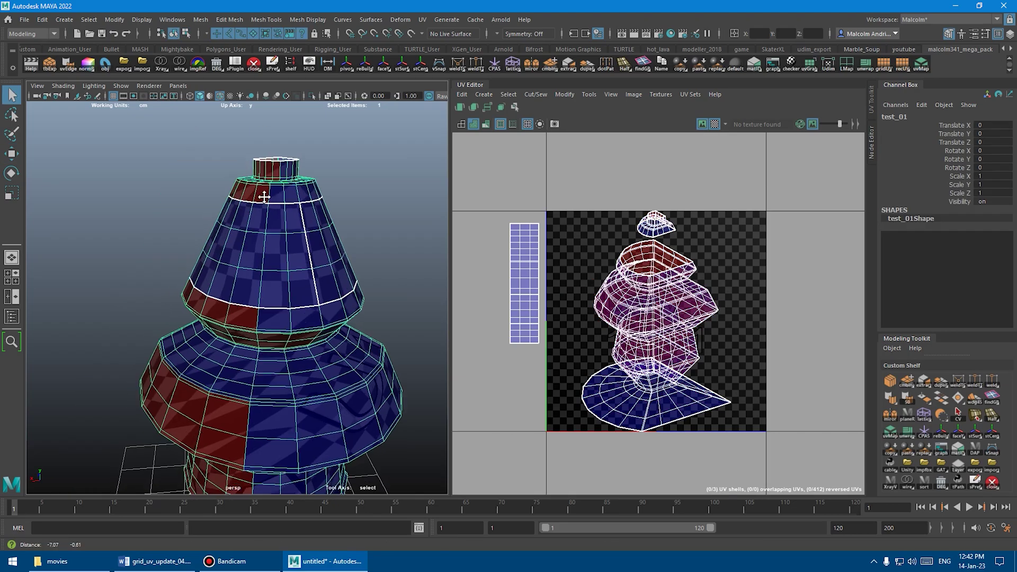
Select the face rings from the small collar at the model's tip down the upper cone to its narrow waist.
{"action": "left_click_drag", "start_coordinate": [268, 196], "coordinate": [265, 223], "text": "alt"}
{"action": "right_click_drag", "start_coordinate": [255, 168], "coordinate": [255, 197]}
{"action": "left_click", "coordinate": [267, 156]}
{"action": "left_click", "coordinate": [267, 156]}
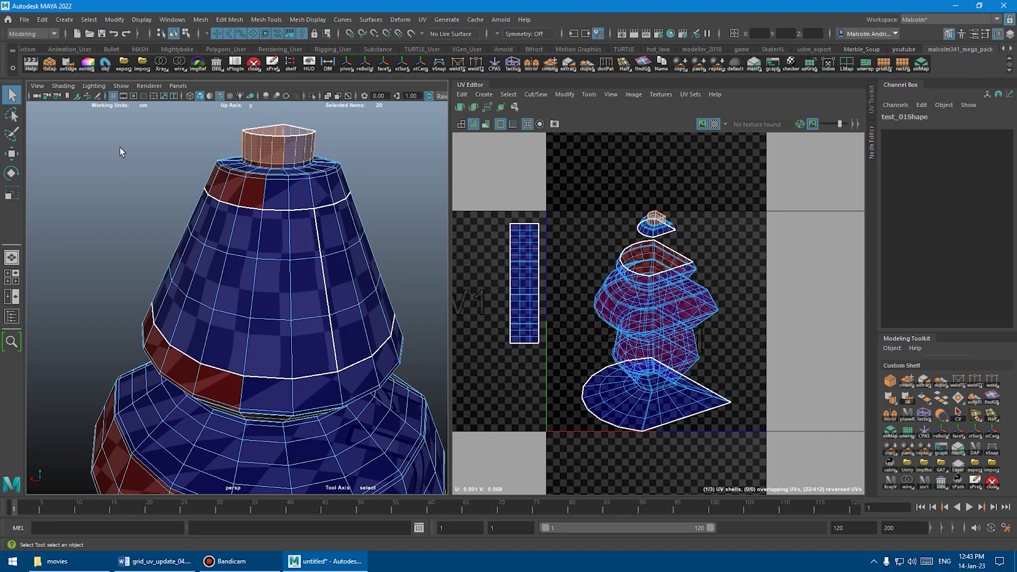
{"action": "key", "text": "shift+period"}
{"action": "key", "text": "shift+period"}
{"action": "key", "text": "shift+period"}
{"action": "key", "text": "shift+period"}
{"action": "key", "text": "shift+period"}
{"action": "key", "text": "shift+period"}
{"action": "key", "text": "shift+period"}
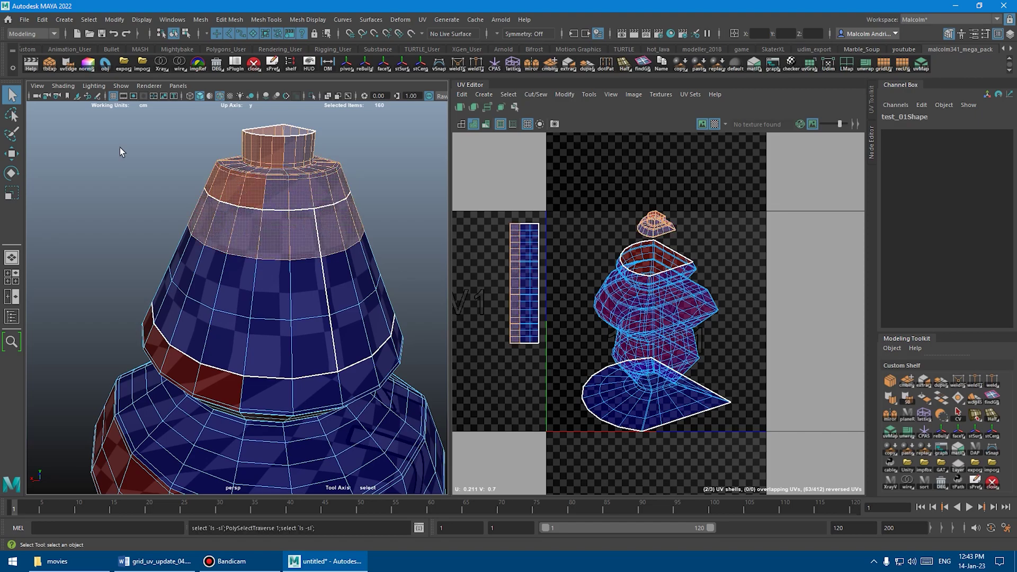
{"action": "key", "text": "shift+period"}
{"action": "key", "text": "shift+period"}
{"action": "key", "text": "shift+period"}
{"action": "key", "text": "shift+period"}
{"action": "key", "text": "shift+period"}
{"action": "key", "text": "shift+period"}
{"action": "key", "text": "shift+period"}
{"action": "key", "text": "shift+period"}
Add a vertical edge loop as the guiding seam and rectangularize the selected collar and upper cone faces.
{"action": "left_click_drag", "start_coordinate": [119, 147], "coordinate": [260, 295], "text": "alt"}
{"action": "scroll", "coordinate": [260, 294], "scroll_direction": "down", "scroll_amount": 2}
{"action": "right_click_drag", "start_coordinate": [228, 222], "coordinate": [247, 237]}
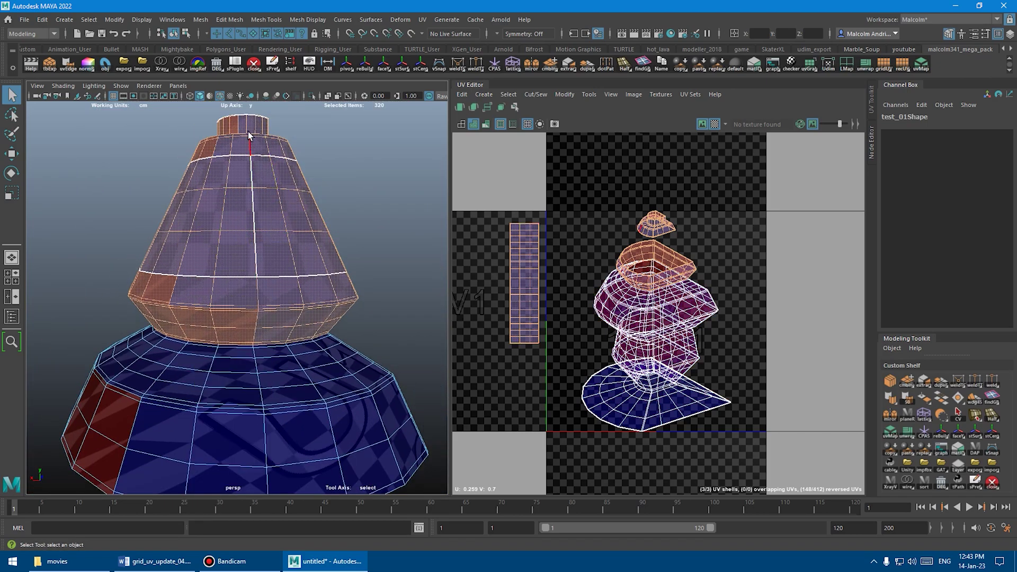
{"action": "scroll", "coordinate": [257, 339], "scroll_direction": "up", "scroll_amount": 2}
{"action": "left_click_drag", "start_coordinate": [260, 339], "coordinate": [300, 338], "text": "alt"}
{"action": "left_click_drag", "start_coordinate": [291, 153], "coordinate": [250, 212], "text": "alt"}
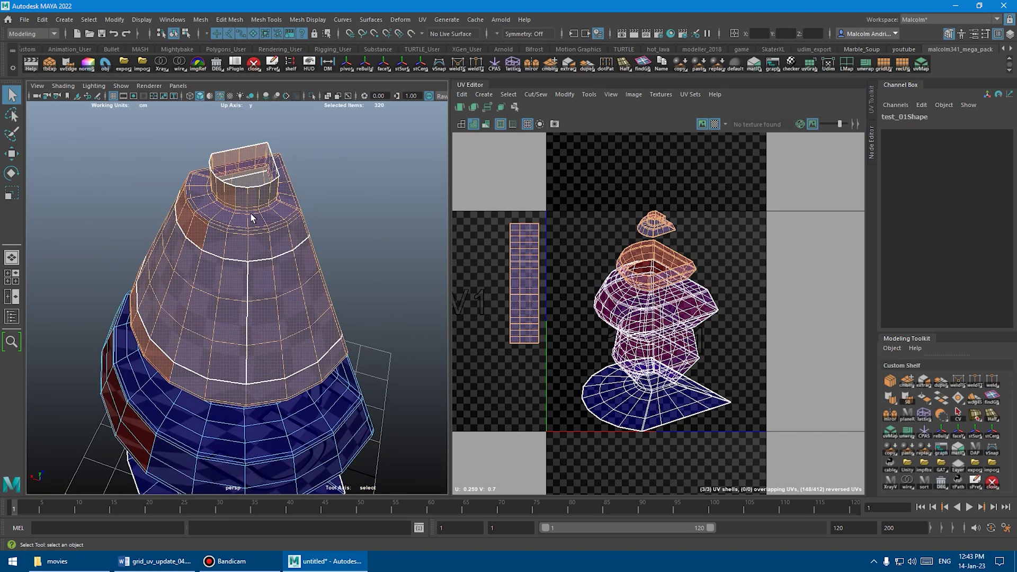
{"action": "left_click_drag", "start_coordinate": [249, 258], "coordinate": [279, 210], "text": "alt"}
{"action": "middle_click_drag", "start_coordinate": [221, 272], "coordinate": [227, 233], "text": "alt"}
{"action": "scroll", "coordinate": [227, 233], "scroll_direction": "up", "scroll_amount": 2}
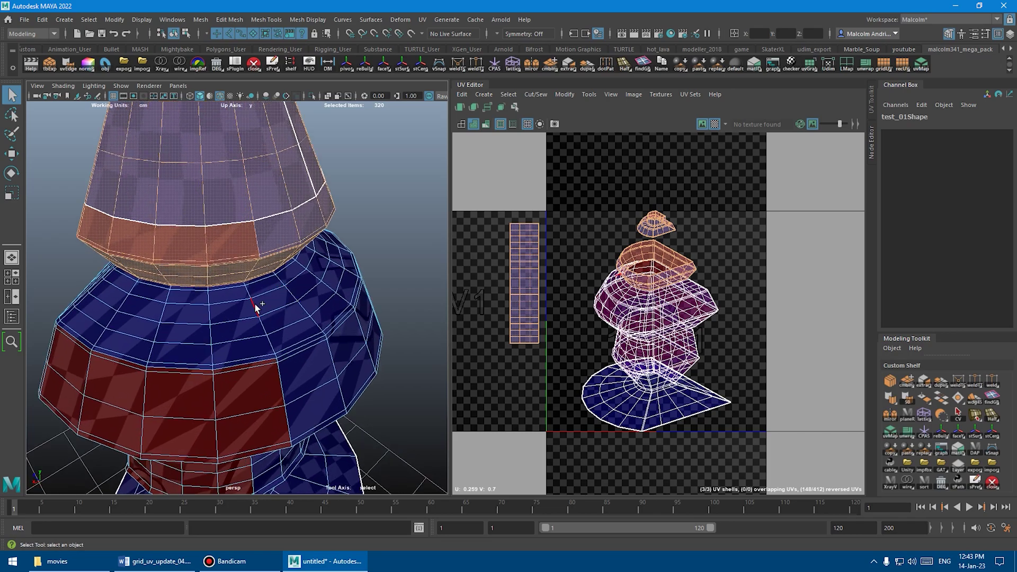
{"action": "scroll", "coordinate": [255, 307], "scroll_direction": "down", "scroll_amount": 5}
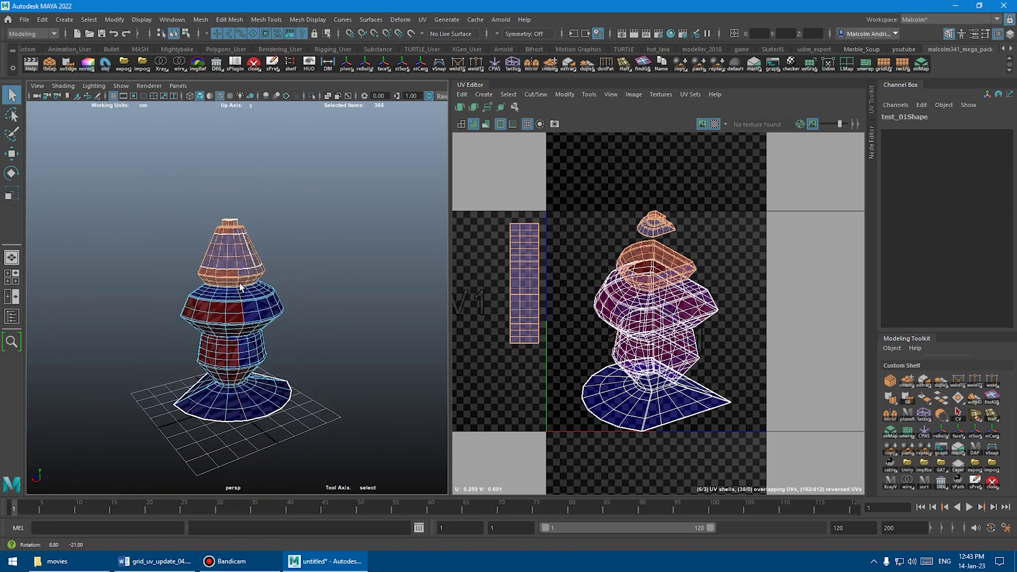
{"action": "scroll", "coordinate": [239, 261], "scroll_direction": "up", "scroll_amount": 5}
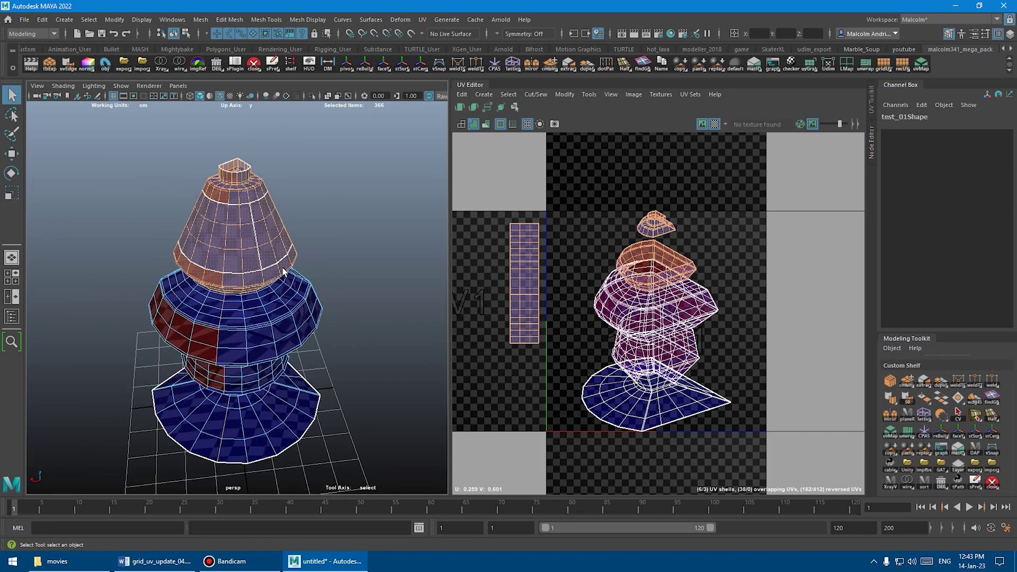
{"action": "left_click", "coordinate": [903, 66]}
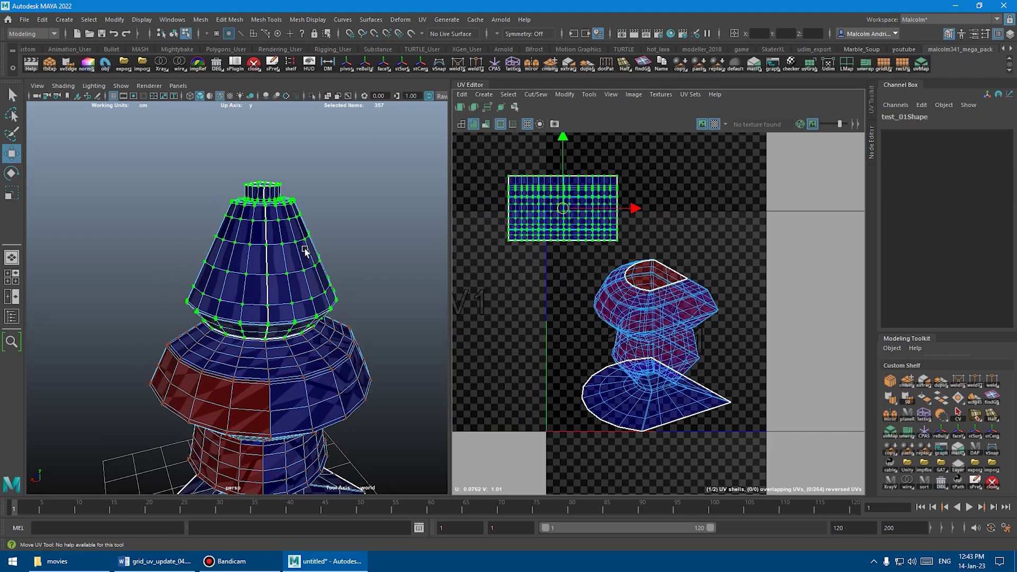
Distort the rectangular UV shell by moving one block of its UVs above the layout and its lower corner UVs outward.
{"action": "left_click_drag", "start_coordinate": [306, 249], "coordinate": [237, 226], "text": "alt"}
{"action": "left_click_drag", "start_coordinate": [258, 293], "coordinate": [299, 240], "text": "alt"}
{"action": "right_click_drag", "start_coordinate": [545, 191], "coordinate": [547, 217]}
{"action": "left_click_drag", "start_coordinate": [487, 162], "coordinate": [519, 184]}
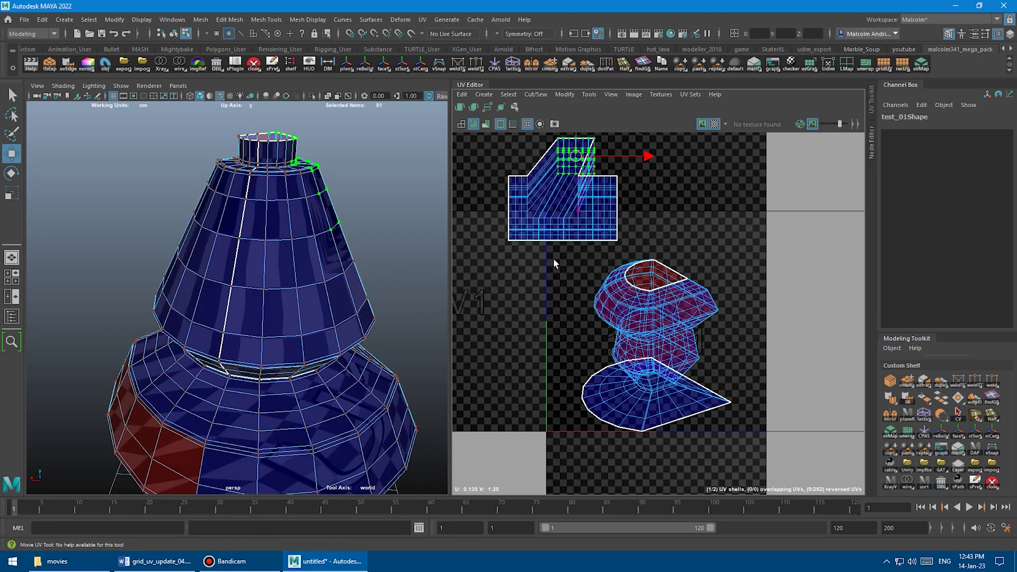
{"action": "left_click_drag", "start_coordinate": [557, 260], "coordinate": [500, 207]}
{"action": "left_click_drag", "start_coordinate": [531, 227], "coordinate": [518, 248]}
Rectangularize the distorted shell's faces again, guided by the waist edge loop, and move the resulting UV shell to the left.
{"action": "key", "text": "F11"}
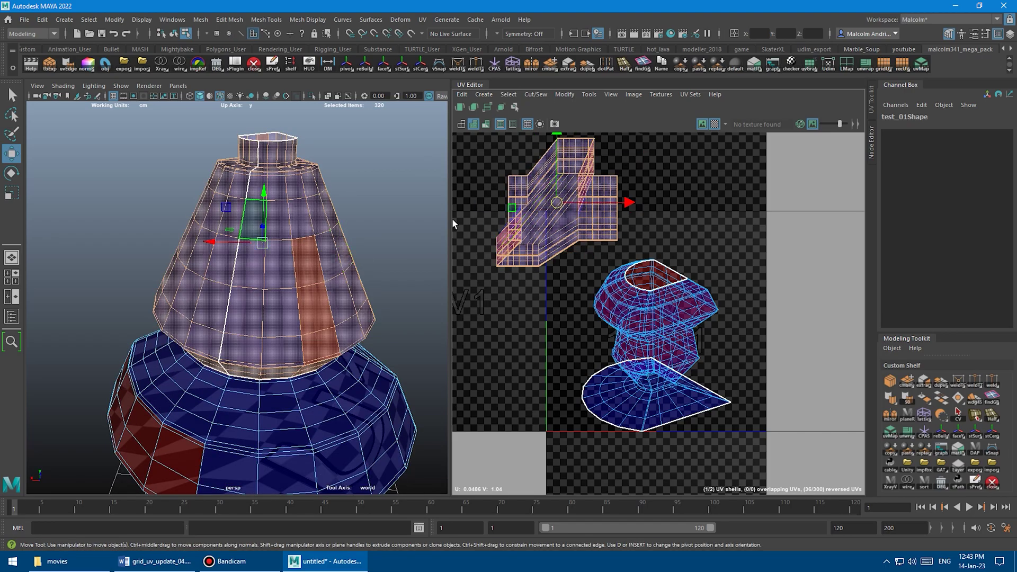
{"action": "left_click_drag", "start_coordinate": [344, 225], "coordinate": [377, 198], "text": "alt"}
{"action": "middle_click_drag", "start_coordinate": [376, 197], "coordinate": [371, 247], "text": "alt"}
{"action": "left_click", "coordinate": [902, 64]}
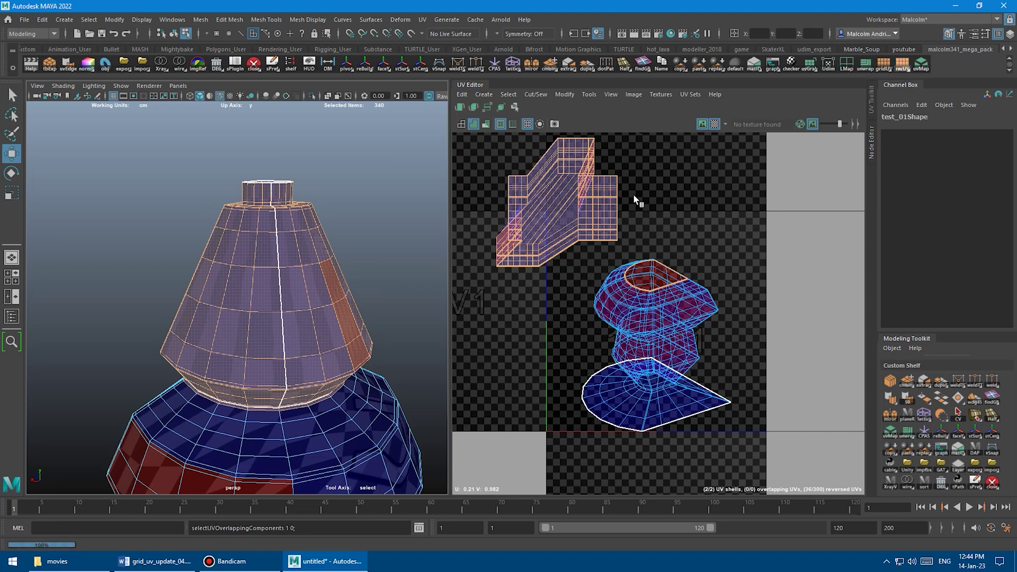
{"action": "scroll", "coordinate": [666, 222], "scroll_direction": "up", "scroll_amount": 1}
{"action": "key", "text": "F12"}
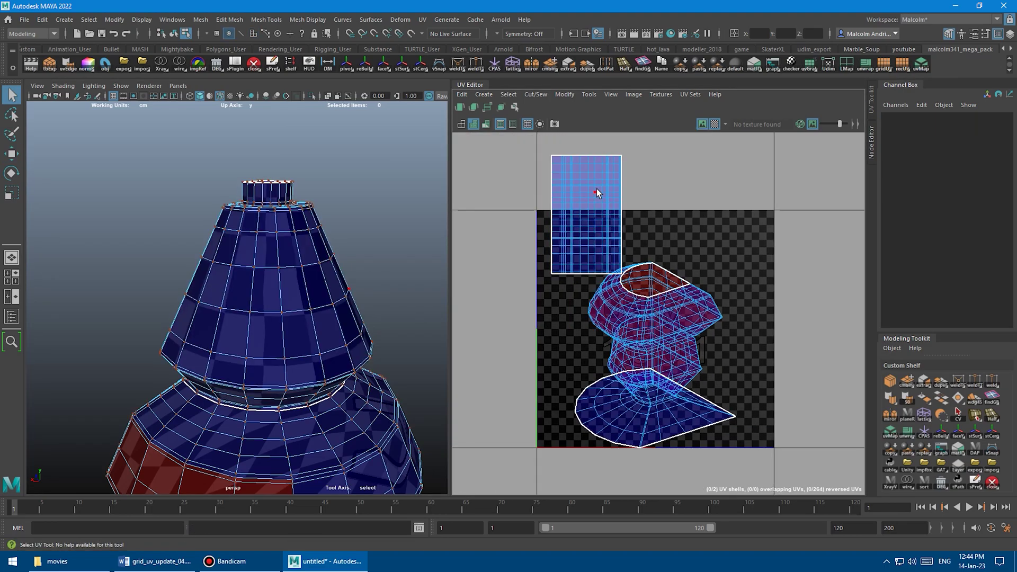
{"action": "double_click", "coordinate": [597, 192]}
{"action": "key", "text": "w"}
{"action": "middle_click_drag", "start_coordinate": [685, 279], "coordinate": [640, 272]}
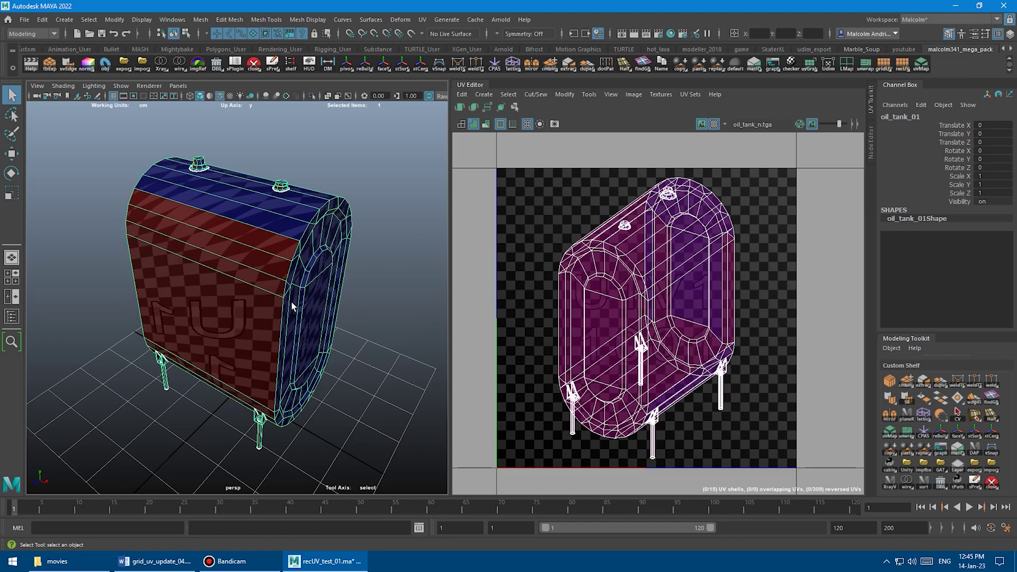
Select the wide ring of faces around the oval end cap of the oil tank.
{"action": "left_click_drag", "start_coordinate": [292, 307], "coordinate": [334, 294], "text": "alt"}
{"action": "key", "text": "f"}
{"action": "left_click_drag", "start_coordinate": [273, 268], "coordinate": [193, 227], "text": "alt"}
{"action": "right_click_drag", "start_coordinate": [194, 227], "coordinate": [196, 254]}
{"action": "left_click", "coordinate": [198, 258]}
{"action": "double_click", "coordinate": [199, 193], "text": "shift"}
{"action": "key", "text": "f"}
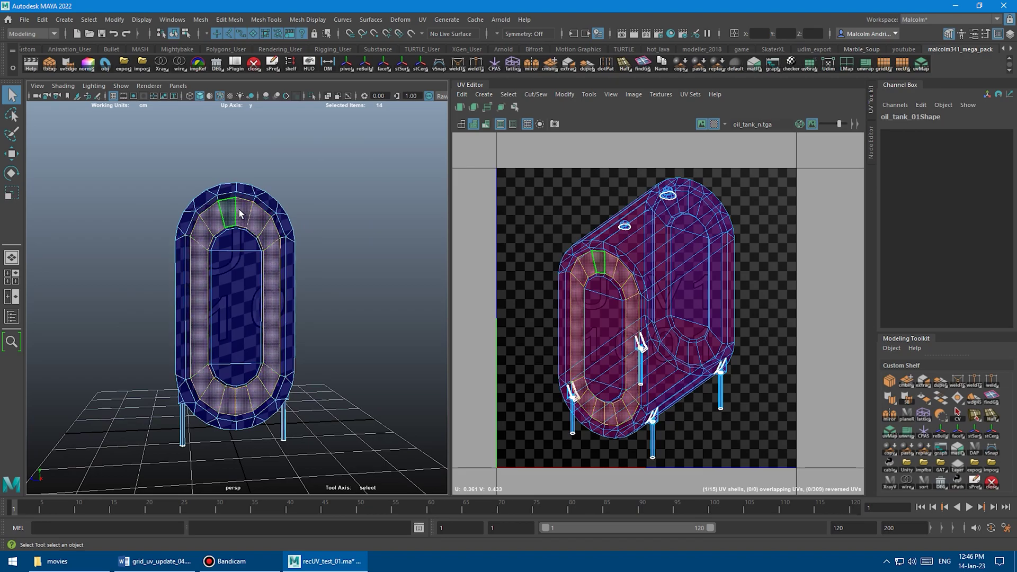
{"action": "left_click_drag", "start_coordinate": [225, 281], "coordinate": [261, 301], "text": "alt"}
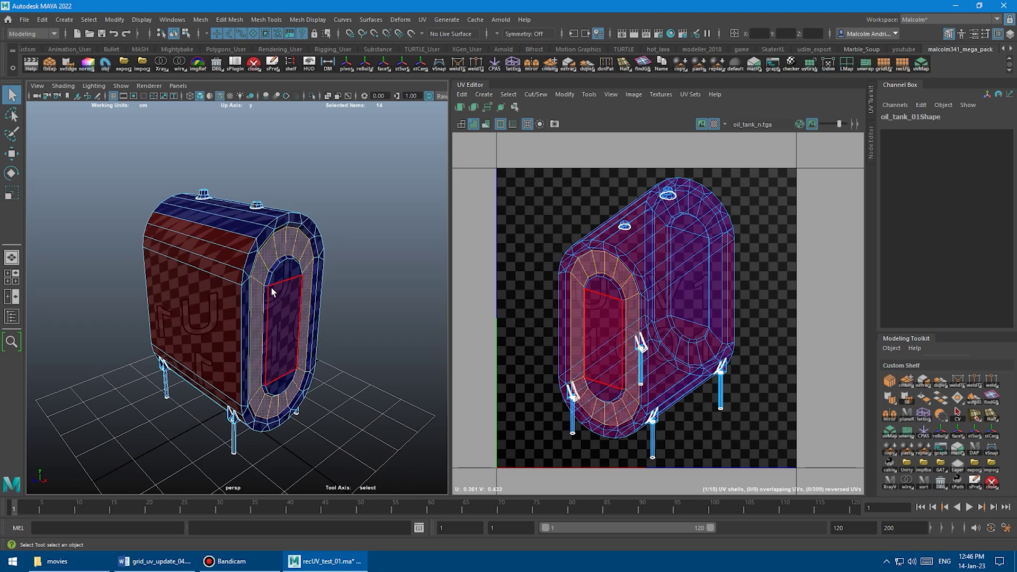
Add the two neighbouring thin face rings on the tank's end cap to the selection.
{"action": "left_click_drag", "start_coordinate": [294, 293], "coordinate": [273, 272], "text": "alt"}
{"action": "right_click_drag", "start_coordinate": [272, 272], "coordinate": [291, 278], "text": "alt"}
{"action": "left_click_drag", "start_coordinate": [290, 278], "coordinate": [250, 270], "text": "alt"}
{"action": "right_click_drag", "start_coordinate": [250, 270], "coordinate": [283, 271], "text": "alt"}
{"action": "left_click", "coordinate": [176, 160], "text": "shift"}
{"action": "double_click", "coordinate": [170, 189], "text": "shift"}
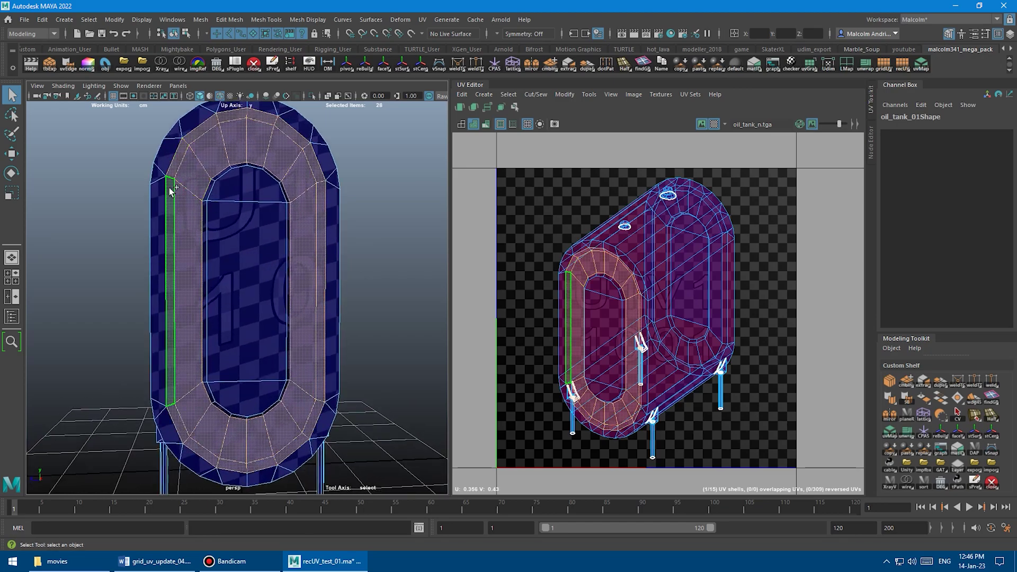
{"action": "left_click_drag", "start_coordinate": [182, 217], "coordinate": [210, 185], "text": "alt"}
{"action": "left_click", "coordinate": [223, 233], "text": "shift"}
{"action": "double_click", "coordinate": [222, 225], "text": "shift"}
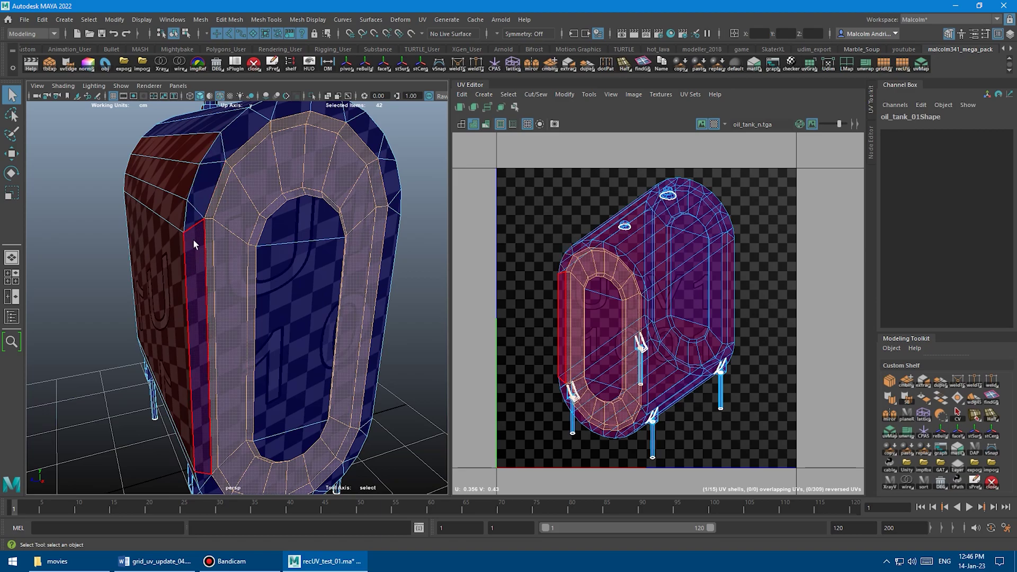
Rectangularize the three selected end cap rings and move the resulting UV strip just left of the UV tile.
{"action": "scroll", "coordinate": [340, 259], "scroll_direction": "down", "scroll_amount": 3}
{"action": "left_click_drag", "start_coordinate": [341, 258], "coordinate": [291, 231], "text": "alt"}
{"action": "scroll", "coordinate": [290, 232], "scroll_direction": "down", "scroll_amount": 2}
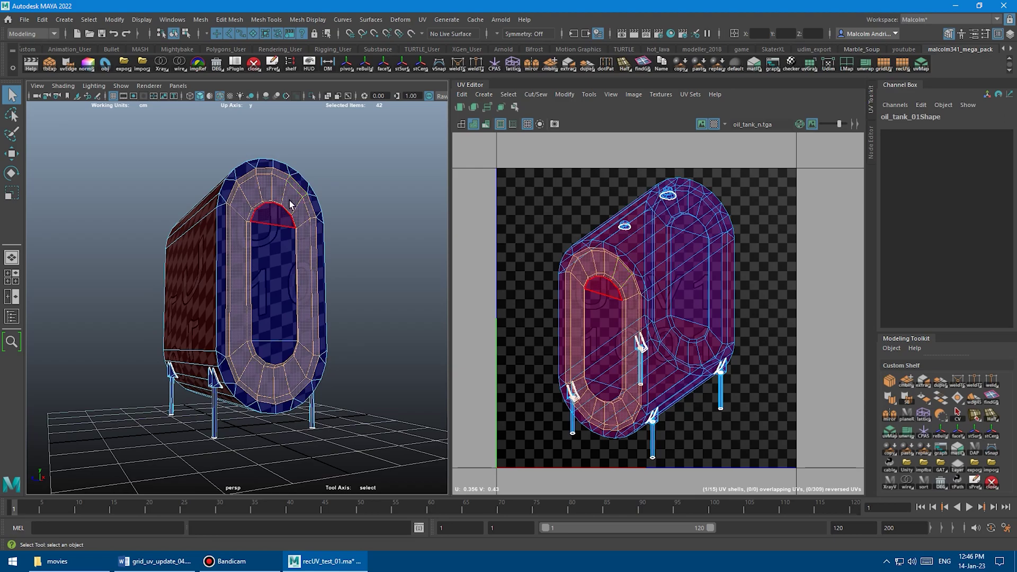
{"action": "left_click", "coordinate": [903, 66]}
{"action": "middle_click_drag", "start_coordinate": [734, 198], "coordinate": [613, 144]}
{"action": "middle_click_drag", "start_coordinate": [524, 209], "coordinate": [534, 220], "text": "alt"}
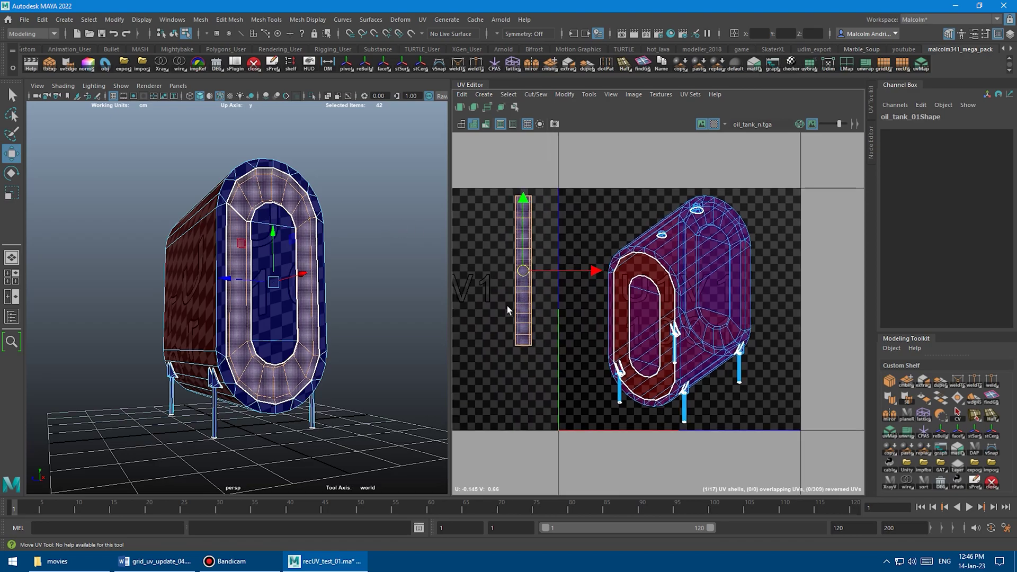
Select the ring of long faces wrapping around the oil tank's main body.
{"action": "left_click_drag", "start_coordinate": [263, 206], "coordinate": [340, 225], "text": "alt"}
{"action": "key", "text": "q"}
{"action": "right_click_drag", "start_coordinate": [242, 219], "coordinate": [241, 248]}
{"action": "left_click", "coordinate": [241, 224]}
{"action": "double_click", "coordinate": [238, 242], "text": "shift"}
{"action": "left_click_drag", "start_coordinate": [271, 244], "coordinate": [251, 249], "text": "alt"}
Rectangularize the tank body faces and move their UV shell left of the end cap strip, outside the UV tile.
{"action": "key", "text": "g"}
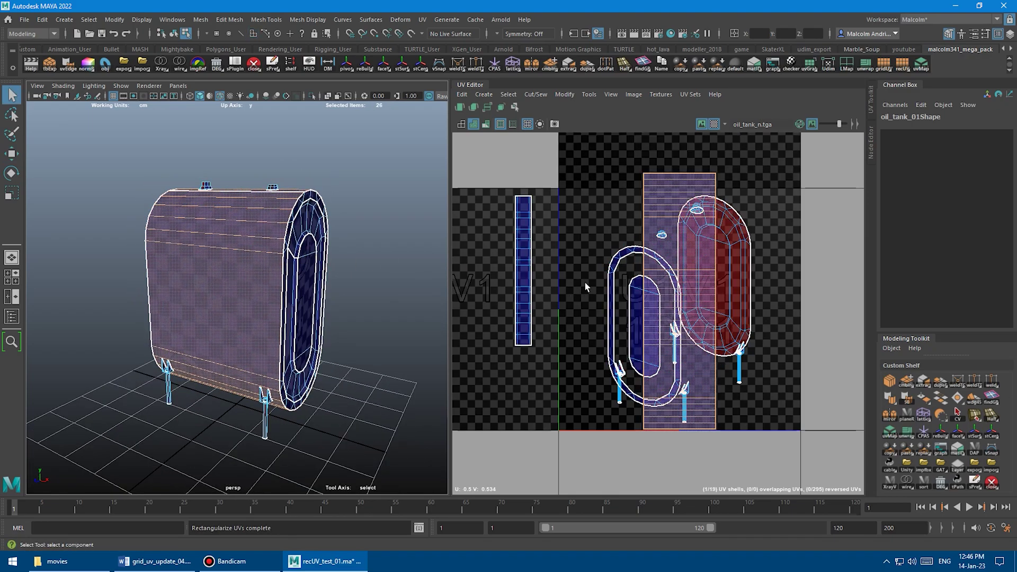
{"action": "scroll", "coordinate": [640, 288], "scroll_direction": "down", "scroll_amount": 2}
{"action": "key", "text": "w"}
{"action": "left_click_drag", "start_coordinate": [723, 297], "coordinate": [579, 304]}
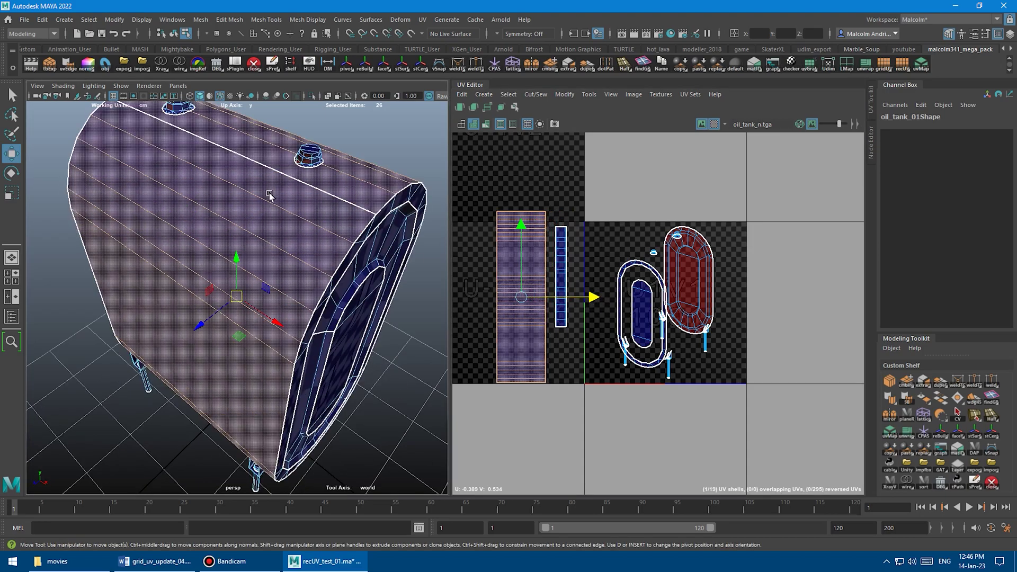
Select the rings of side faces around the nearest small cap on top of the tank.
{"action": "middle_click_drag", "start_coordinate": [304, 164], "coordinate": [249, 276], "text": "alt"}
{"action": "scroll", "coordinate": [287, 253], "scroll_direction": "up", "scroll_amount": 7}
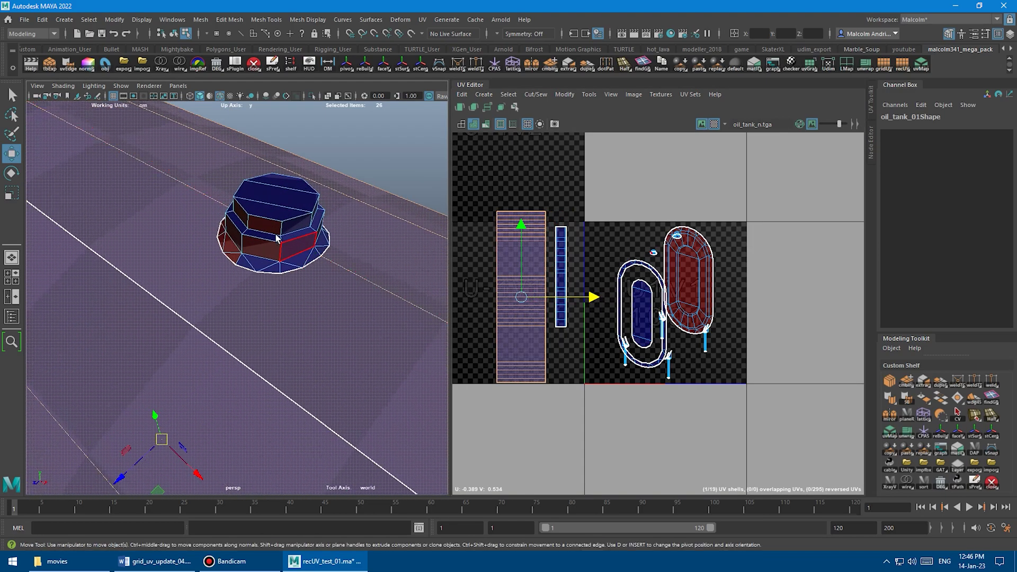
{"action": "key", "text": "q"}
{"action": "left_click", "coordinate": [265, 233]}
{"action": "double_click", "coordinate": [243, 228], "text": "shift"}
{"action": "key", "text": "shift+period"}
{"action": "scroll", "coordinate": [746, 160], "scroll_direction": "down", "scroll_amount": 1}
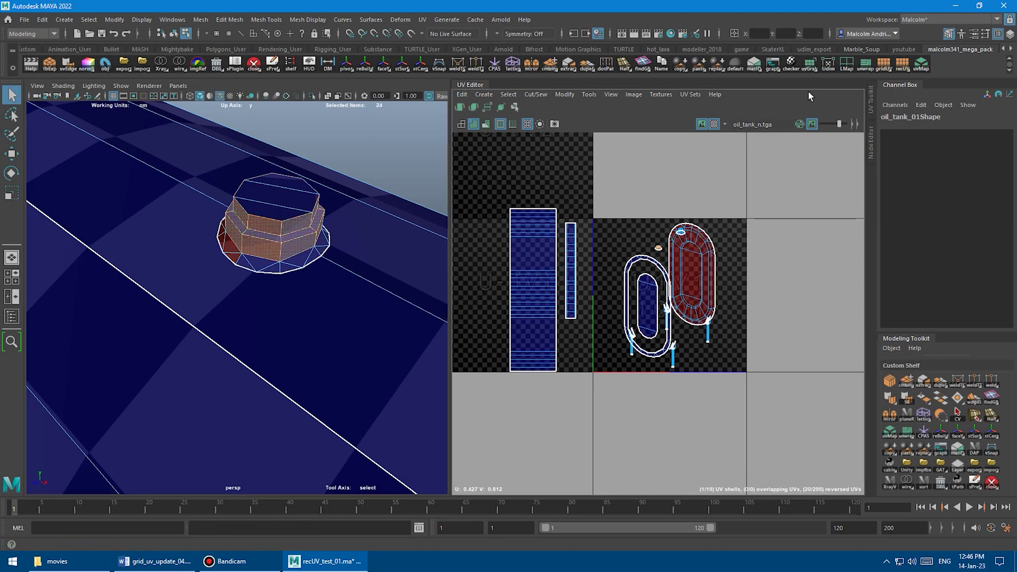
Rectangularize the small cap's side faces and move the resulting UV strip above the end cap strip, outside the UV tile.
{"action": "left_click", "coordinate": [902, 65]}
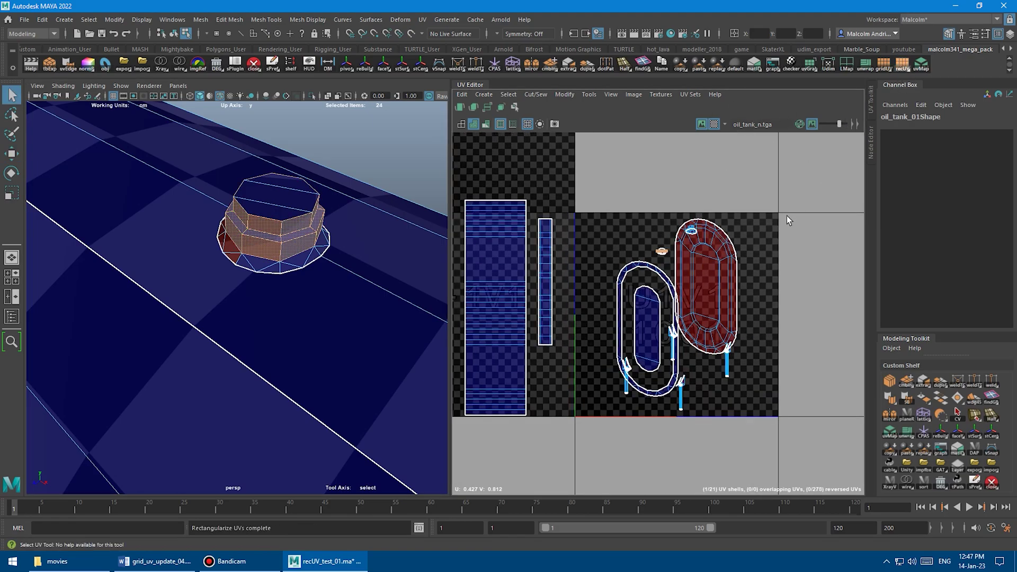
{"action": "key", "text": "w"}
{"action": "key", "text": "a"}
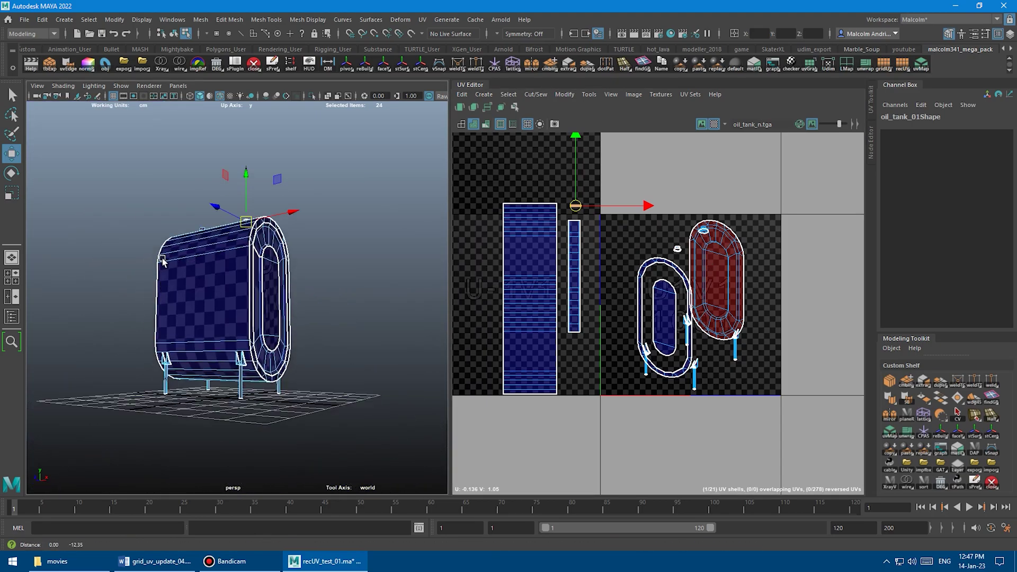
Select the side faces of the nearest tank leg, rectangularize them and move their UV shell beside the other strips, left of the UV tile.
{"action": "scroll", "coordinate": [268, 239], "scroll_direction": "up", "scroll_amount": 10}
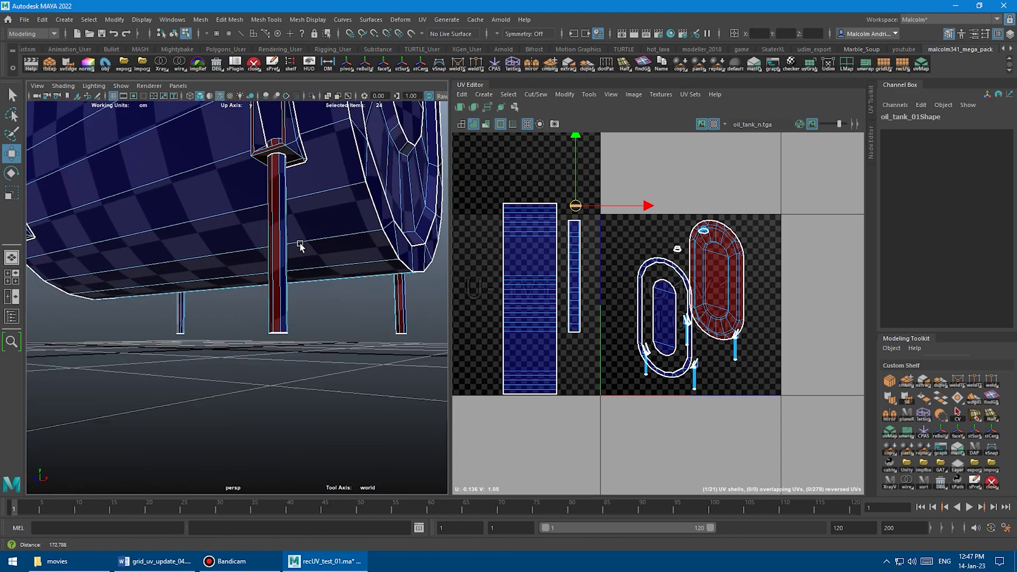
{"action": "scroll", "coordinate": [295, 249], "scroll_direction": "up", "scroll_amount": 3}
{"action": "left_click_drag", "start_coordinate": [225, 336], "coordinate": [294, 352]}
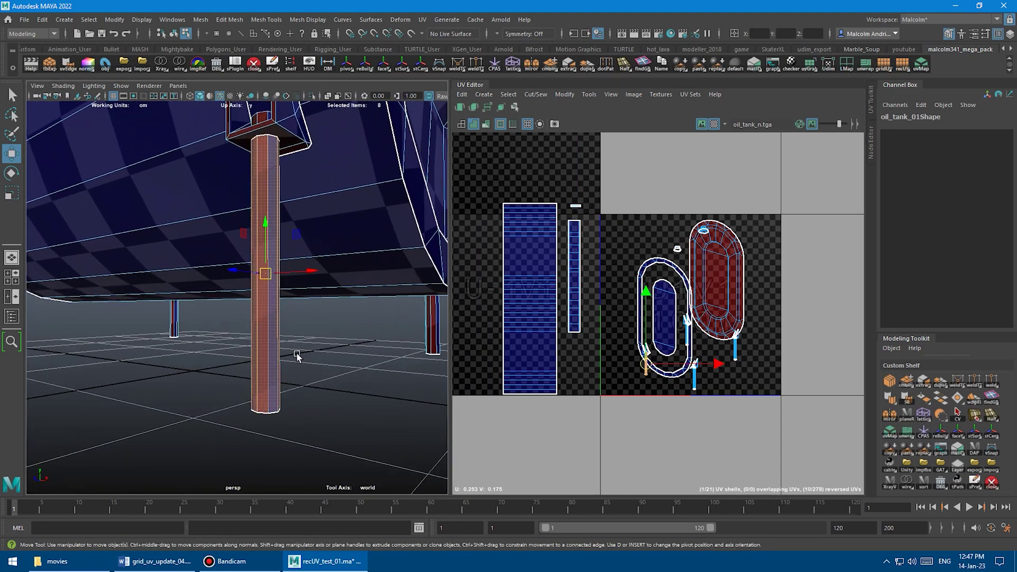
{"action": "left_click", "coordinate": [902, 62]}
{"action": "left_click_drag", "start_coordinate": [645, 363], "coordinate": [597, 237]}
{"action": "right_click_drag", "start_coordinate": [637, 318], "coordinate": [722, 322], "text": "alt"}
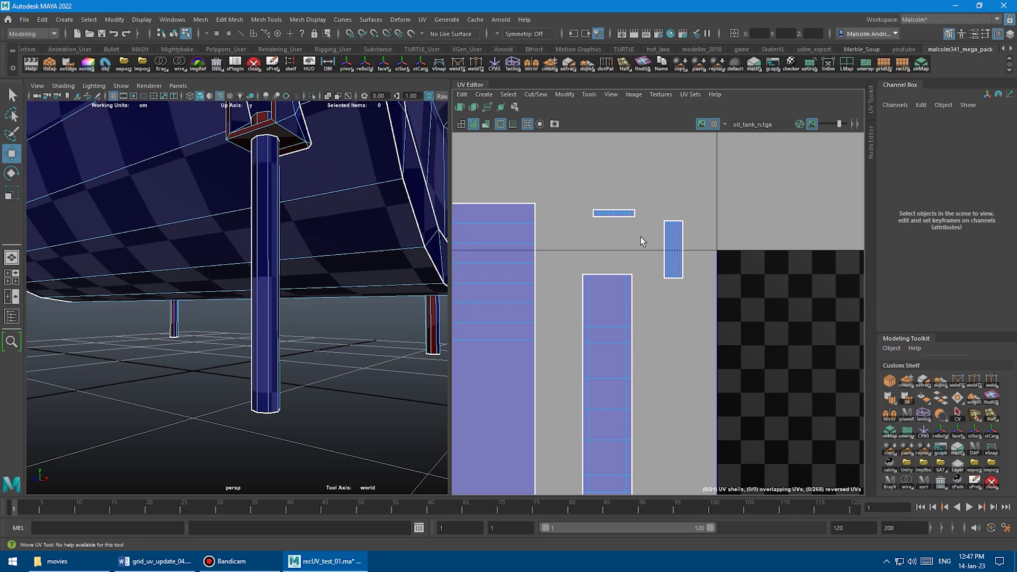
{"action": "scroll", "coordinate": [640, 237], "scroll_direction": "down", "scroll_amount": 5}
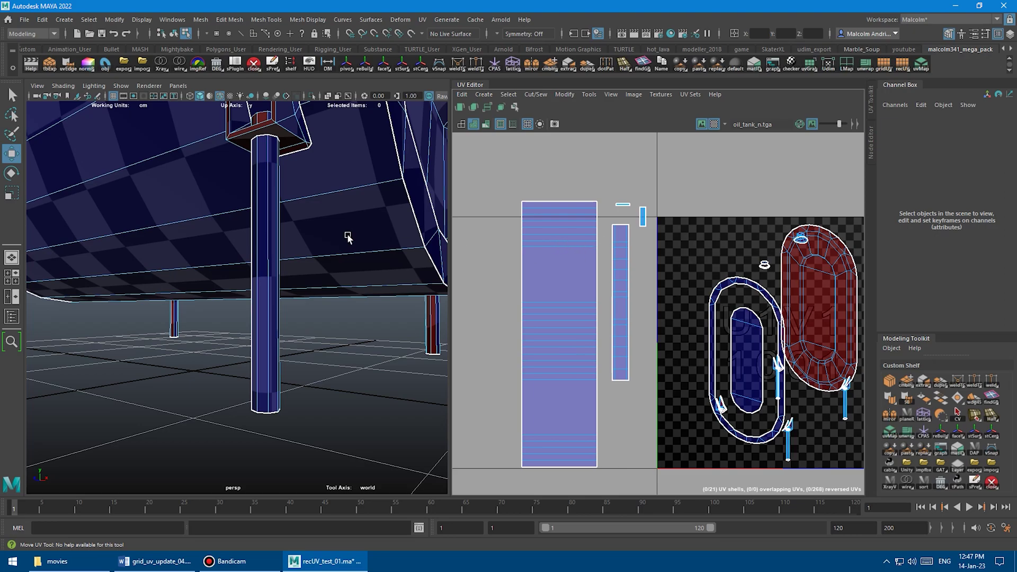
{"action": "right_click_drag", "start_coordinate": [335, 229], "coordinate": [269, 226], "text": "alt"}
{"action": "left_click_drag", "start_coordinate": [269, 226], "coordinate": [276, 243], "text": "alt"}
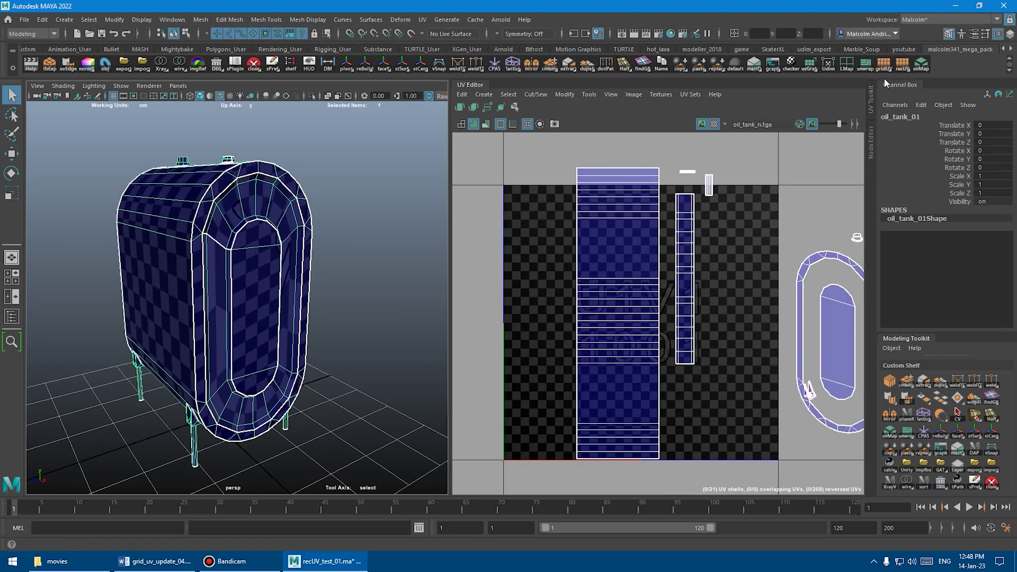
Open the recUV script's code for editing and go to its texel density setting, $m341_recUVs_pixPerUnit.
{"action": "right_click", "coordinate": [902, 66]}
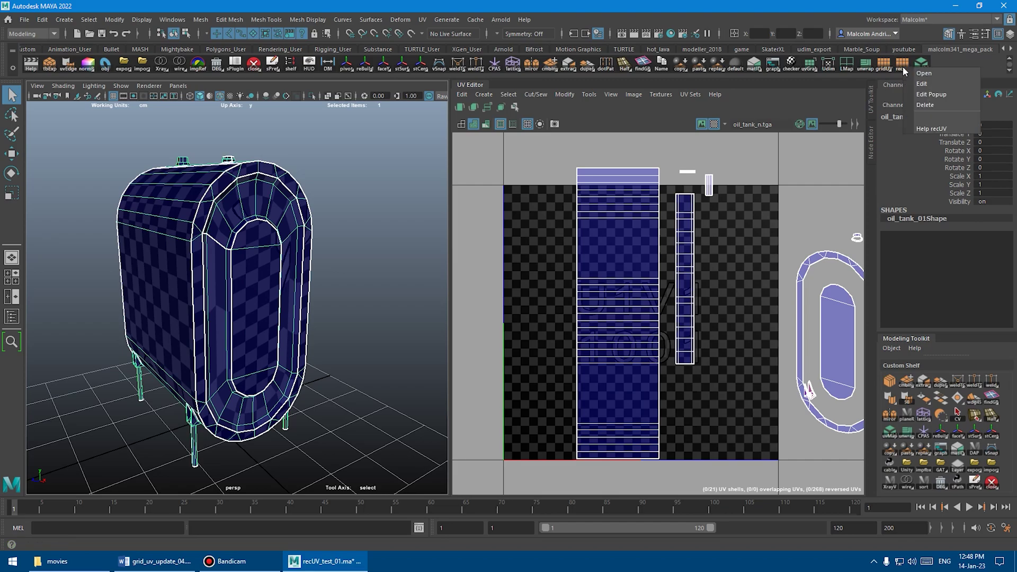
{"action": "left_click", "coordinate": [911, 80]}
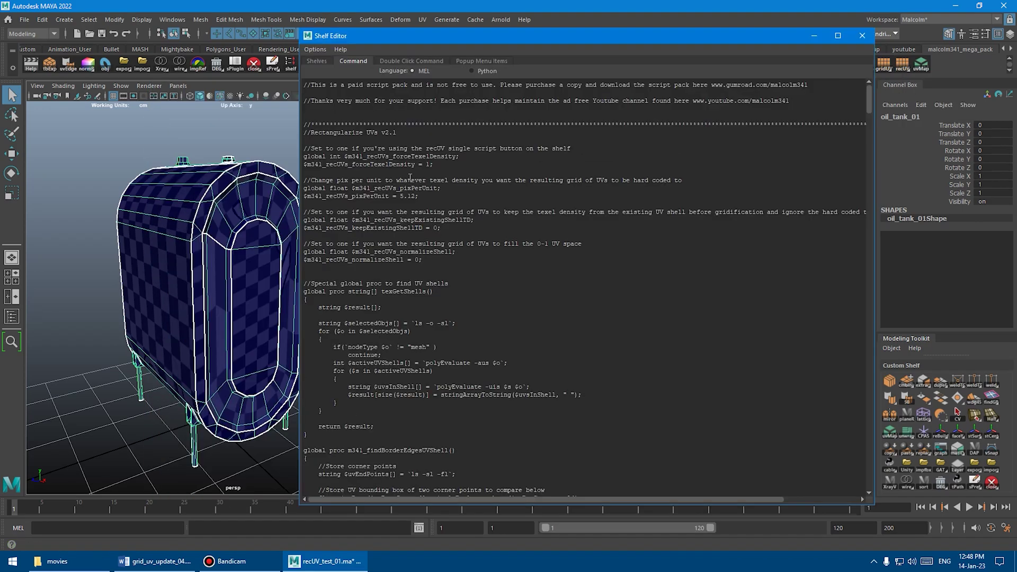
{"action": "left_click_drag", "start_coordinate": [311, 180], "coordinate": [463, 177]}
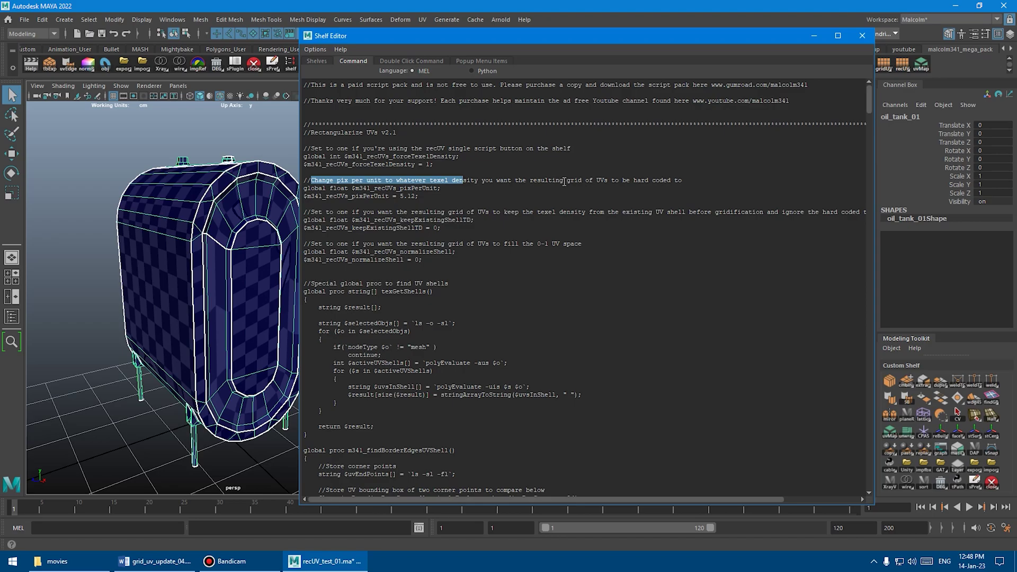
{"action": "left_click", "coordinate": [448, 202]}
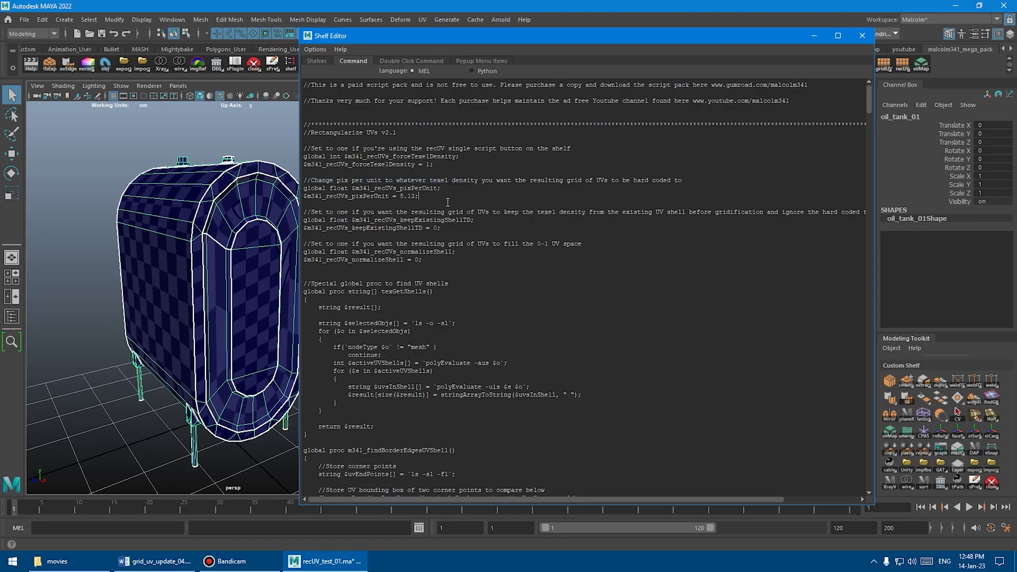
{"action": "type", "text": "2"}
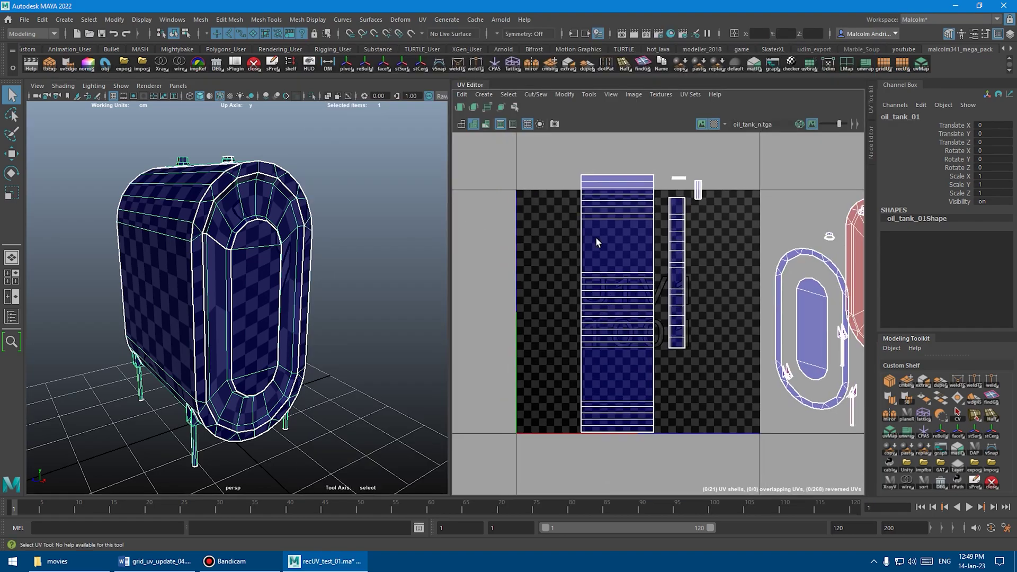
Select the faces of the tank body's UV strip and rectangularize them twice, so the strip ends up vertical.
{"action": "right_click_drag", "start_coordinate": [595, 237], "coordinate": [615, 244]}
{"action": "double_click", "coordinate": [615, 245]}
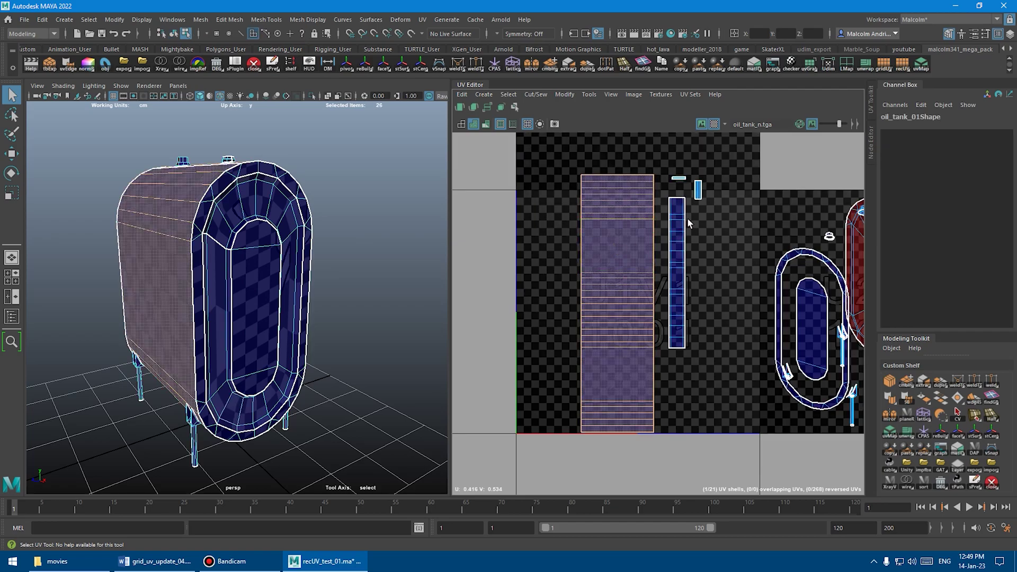
{"action": "left_click", "coordinate": [903, 64]}
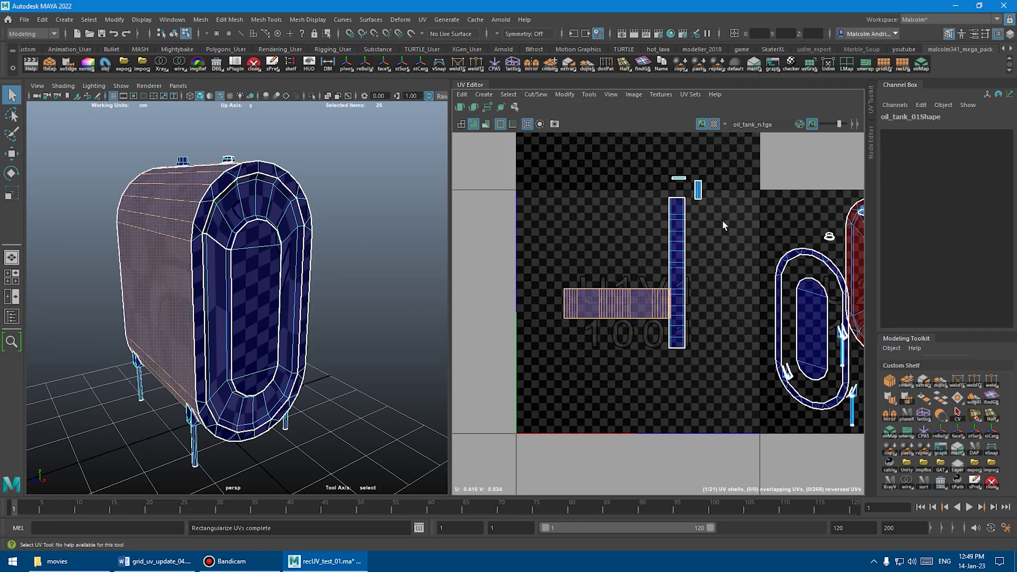
{"action": "key", "text": "ctrl+z"}
{"action": "middle_click_drag", "start_coordinate": [682, 218], "coordinate": [618, 220], "text": "alt"}
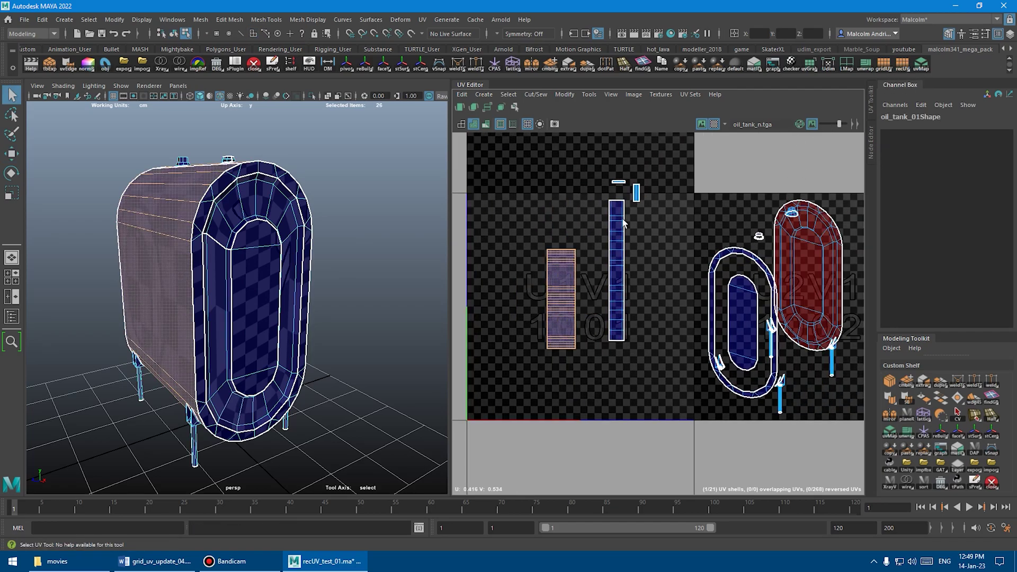
Select all faces of the end cap's UV strip and rectangularize them at the script's texel density.
{"action": "right_click_drag", "start_coordinate": [616, 217], "coordinate": [616, 243]}
{"action": "left_click", "coordinate": [618, 233]}
{"action": "double_click", "coordinate": [618, 236]}
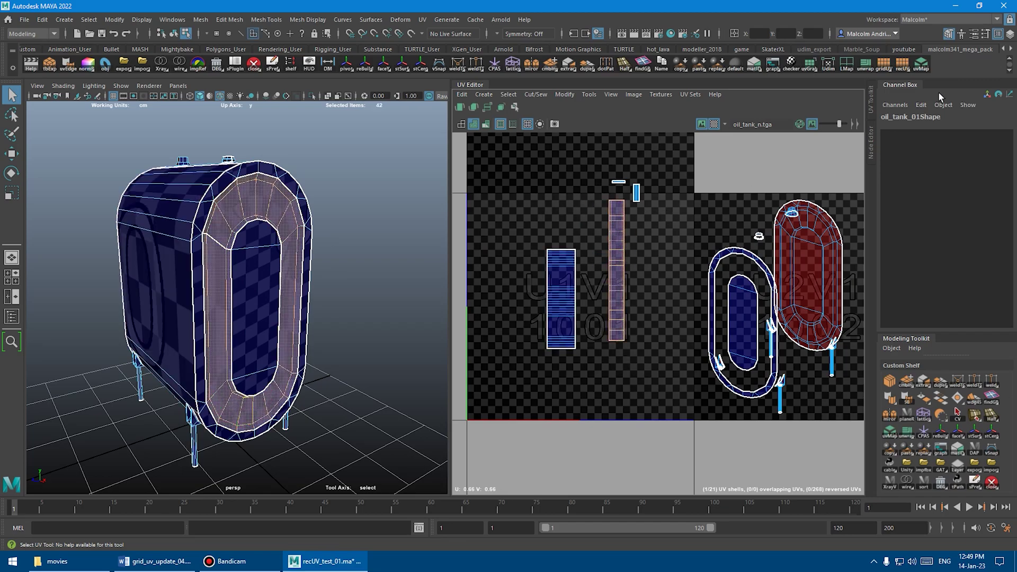
{"action": "left_click", "coordinate": [902, 64]}
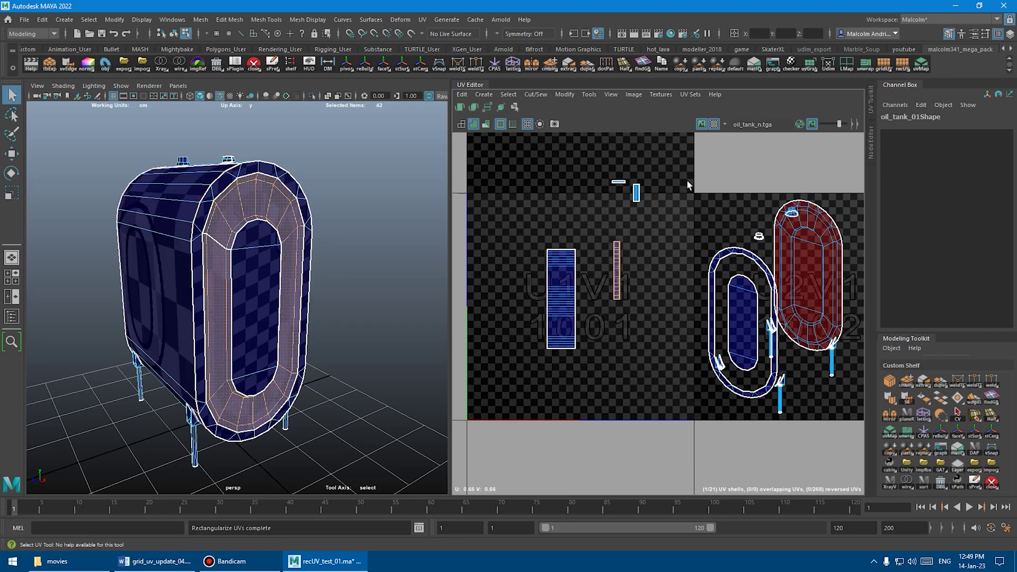
Select all faces of the tank leg's UV shell and rectangularize them at the script's texel density.
{"action": "right_click_drag", "start_coordinate": [637, 192], "coordinate": [672, 174], "text": "alt"}
{"action": "middle_click_drag", "start_coordinate": [636, 192], "coordinate": [637, 212], "text": "alt"}
{"action": "right_click_drag", "start_coordinate": [637, 211], "coordinate": [637, 235]}
{"action": "left_click", "coordinate": [636, 211]}
{"action": "double_click", "coordinate": [638, 215]}
{"action": "left_click", "coordinate": [902, 63]}
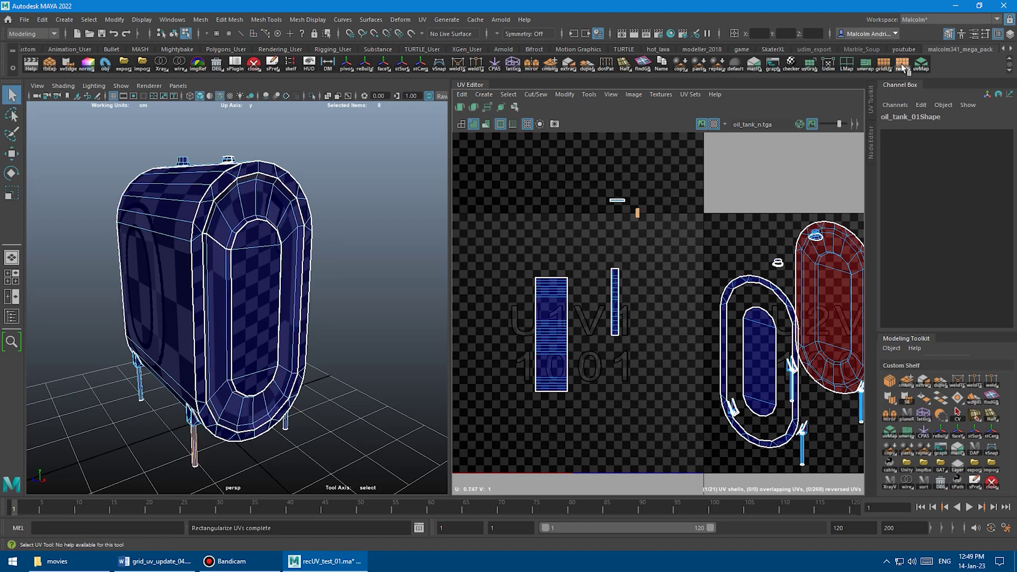
Set $m341_recUVs_pixPerUnit to 5.12 in the recUV script's code and close the Shelf Editor.
{"action": "right_click", "coordinate": [901, 66]}
{"action": "left_click", "coordinate": [907, 84]}
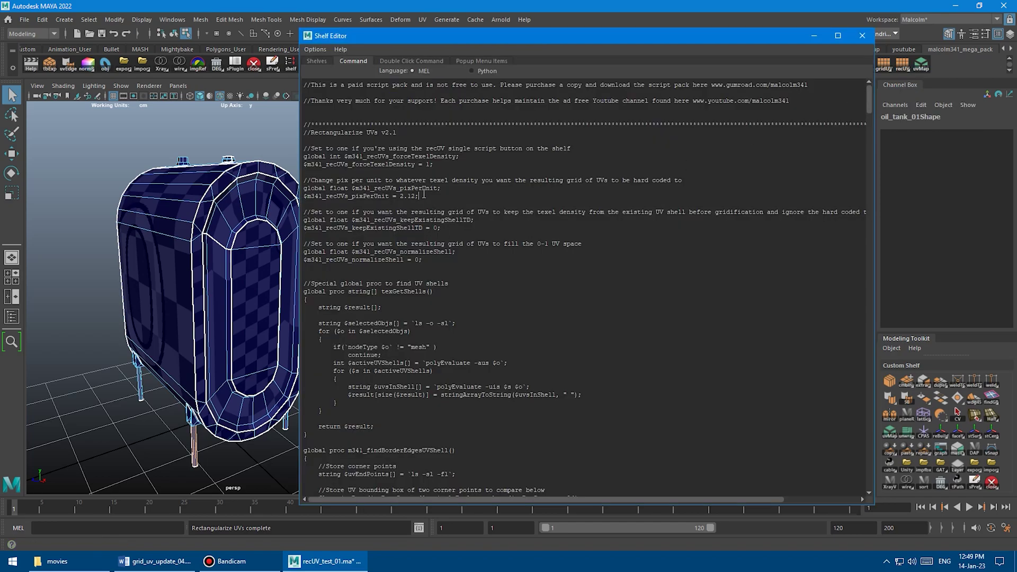
{"action": "type", "text": "5"}
{"action": "left_click", "coordinate": [862, 36]}
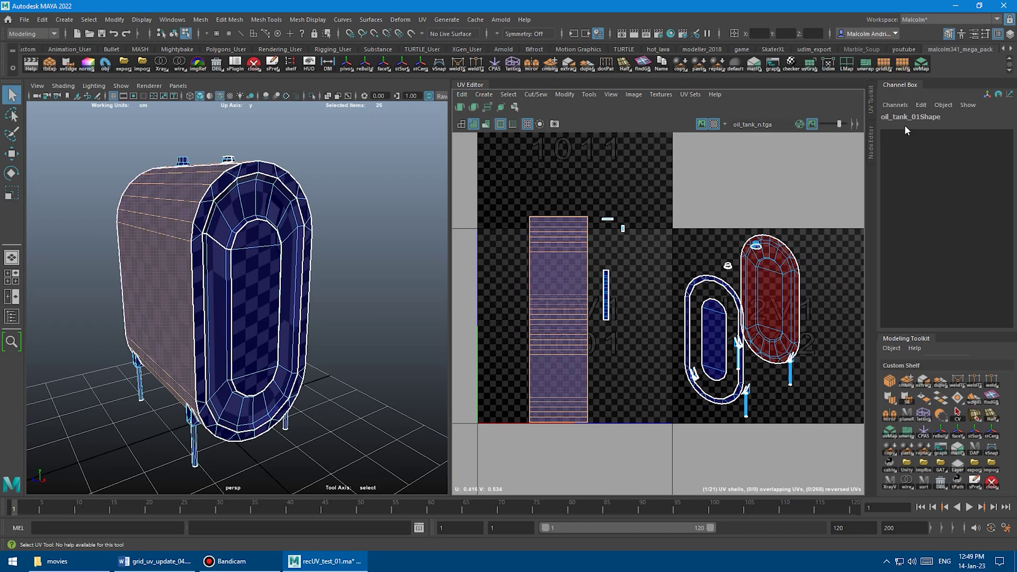
Reopen the recUV script's code, review its texel density and shell normalization settings, and close it.
{"action": "right_click", "coordinate": [902, 65]}
{"action": "left_click", "coordinate": [916, 83]}
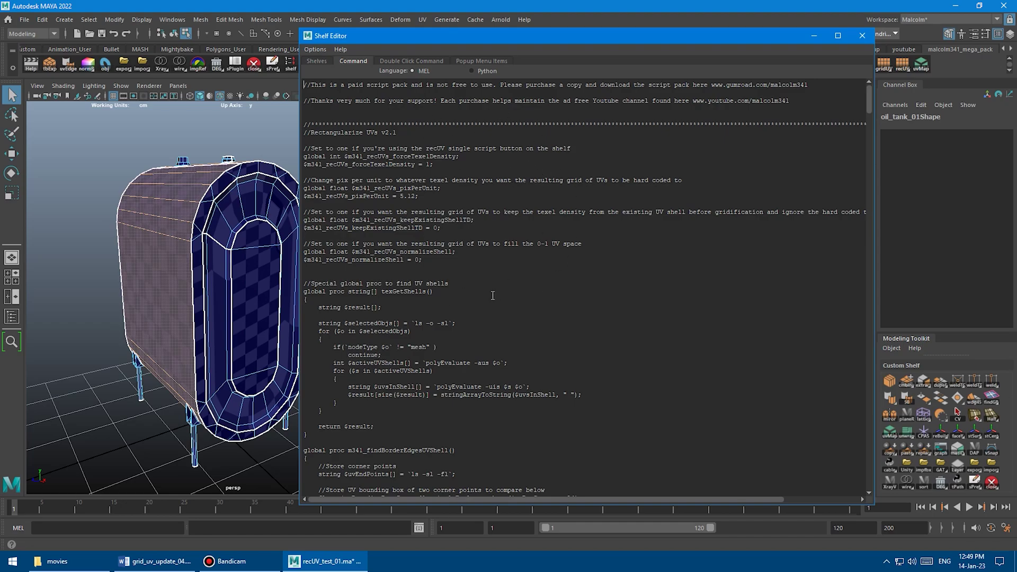
{"action": "left_click", "coordinate": [862, 35]}
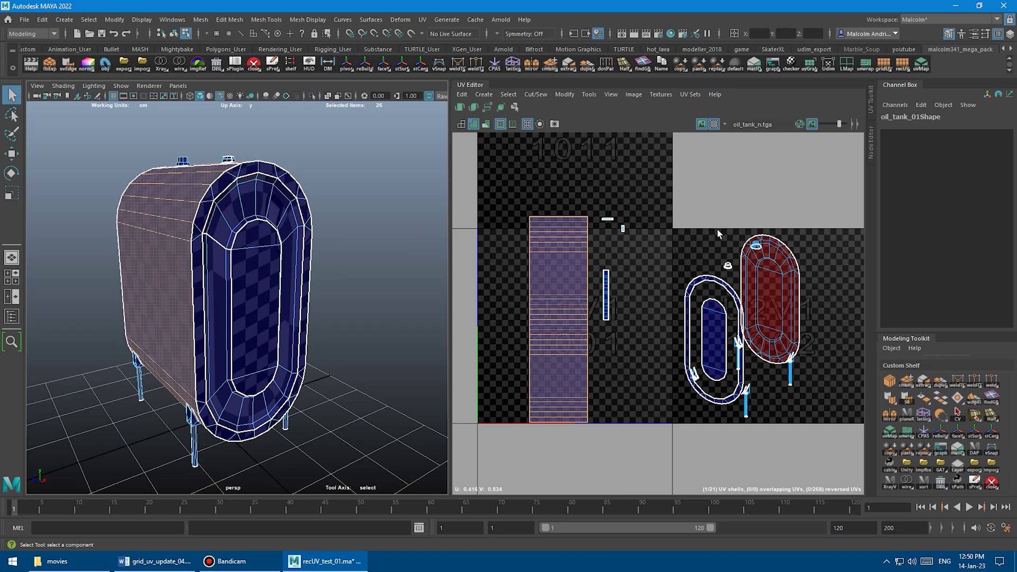
Open uvMapper and rectangularize the tank body's faces twice with its texel density of 5.12 pix per unit.
{"action": "left_click", "coordinate": [924, 66]}
{"action": "left_click_drag", "start_coordinate": [791, 30], "coordinate": [816, 29]}
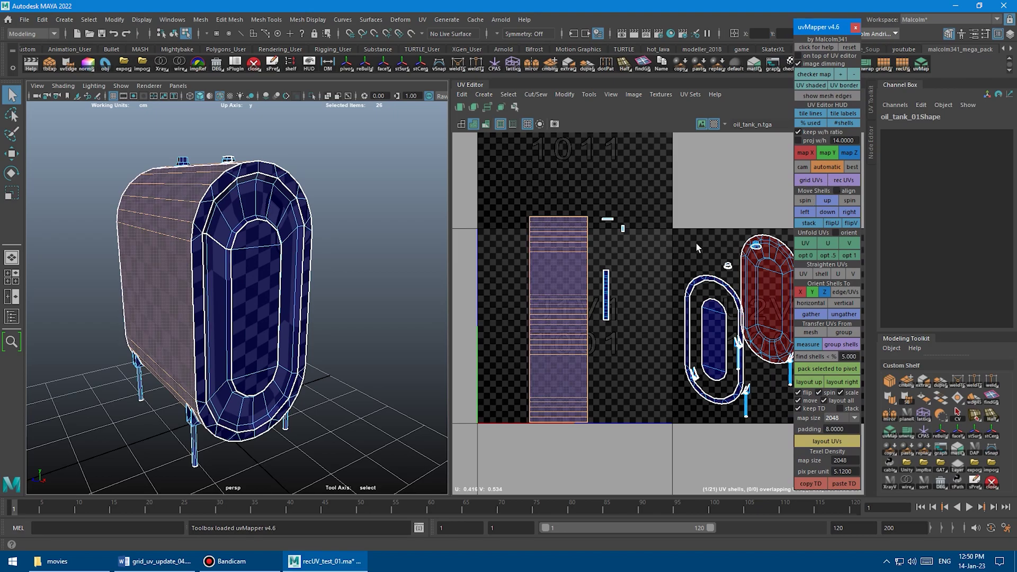
{"action": "middle_click_drag", "start_coordinate": [682, 246], "coordinate": [658, 242], "text": "alt"}
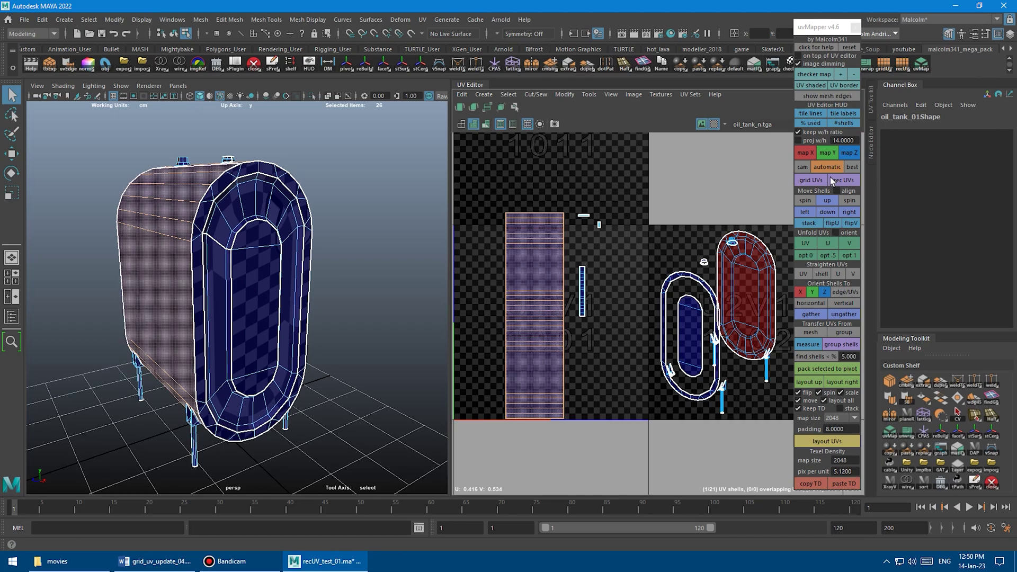
{"action": "left_click", "coordinate": [847, 471]}
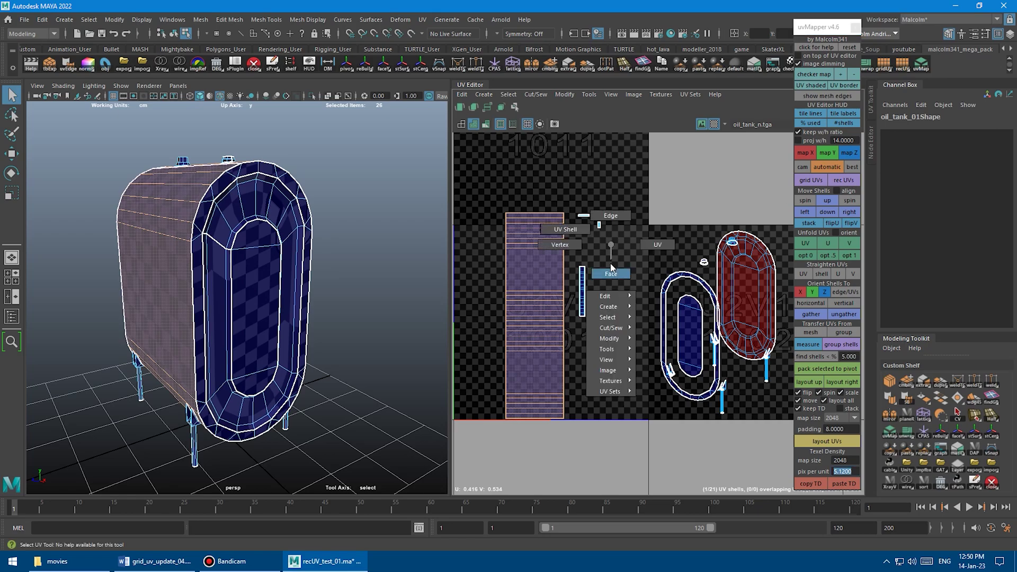
{"action": "right_click_drag", "start_coordinate": [609, 263], "coordinate": [611, 271]}
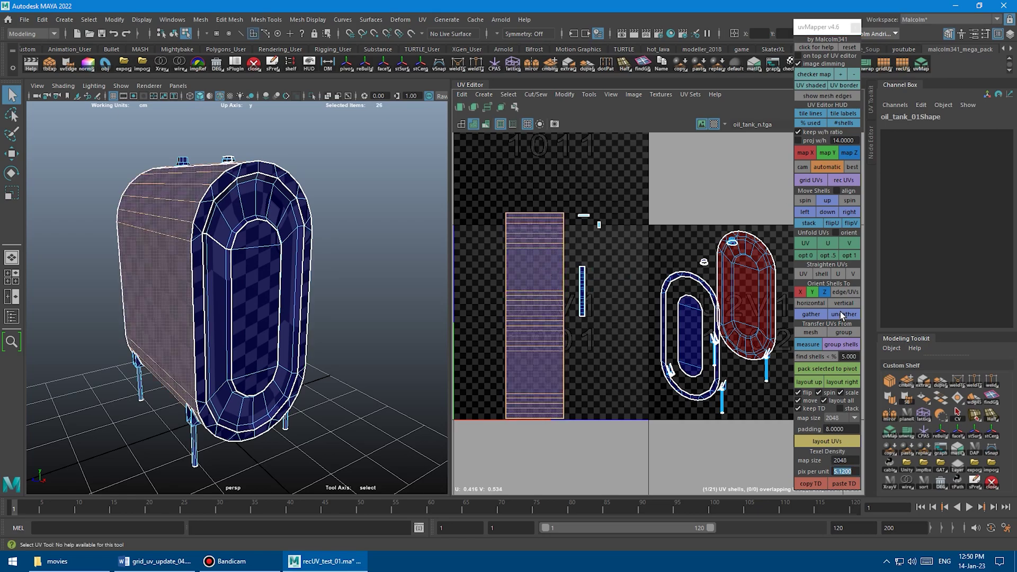
{"action": "left_click", "coordinate": [844, 181]}
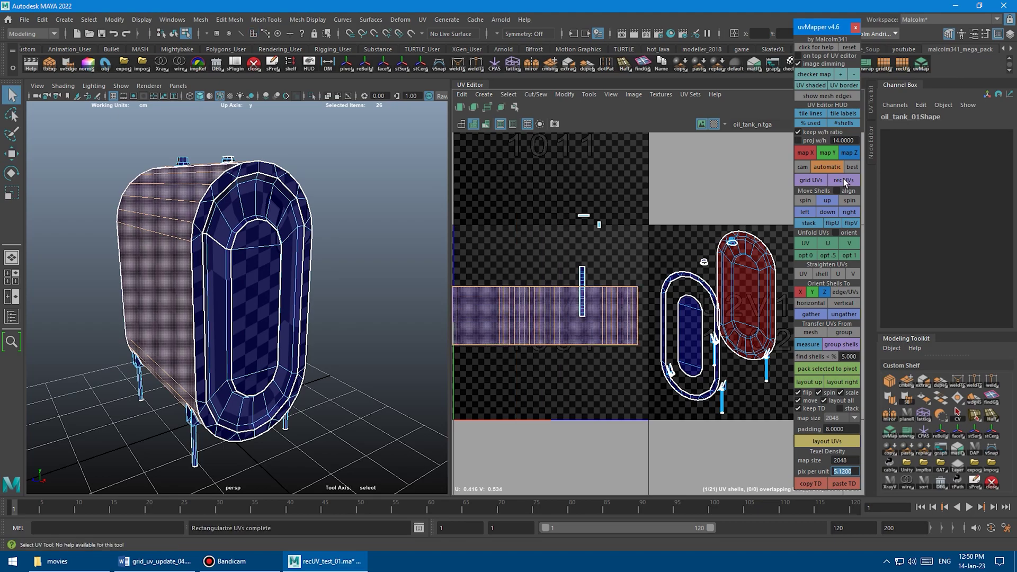
{"action": "left_click", "coordinate": [844, 181]}
Set uvMapper's texel density to 2.12 pix per unit and rectangularize the tank body's faces twice.
{"action": "middle_click_drag", "start_coordinate": [666, 258], "coordinate": [708, 242], "text": "alt"}
{"action": "left_click", "coordinate": [853, 472]}
{"action": "double_click", "coordinate": [854, 471]}
{"action": "type", "text": "2.12"}
{"action": "key", "text": "Return"}
{"action": "left_click", "coordinate": [839, 180]}
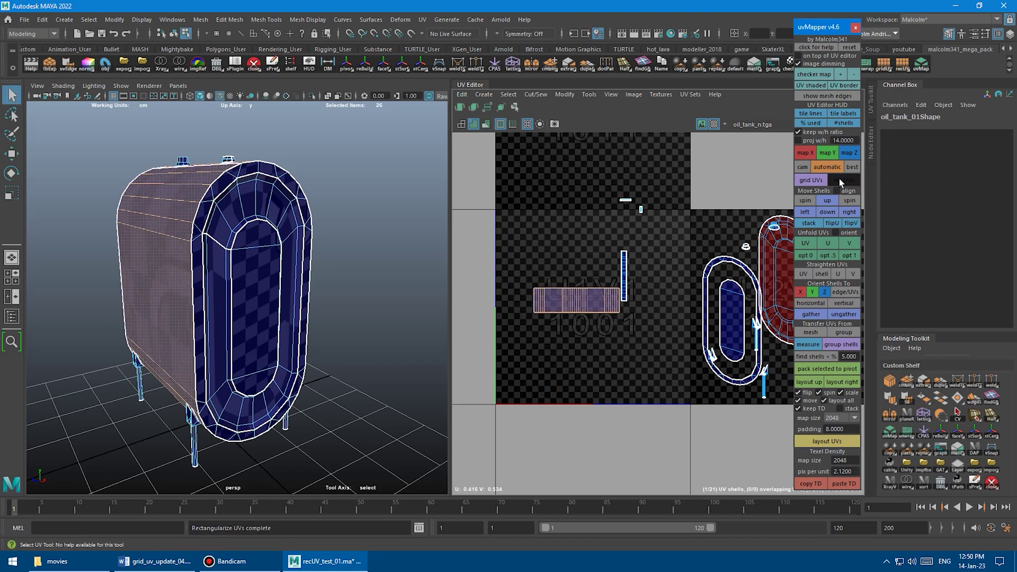
{"action": "left_click", "coordinate": [839, 180]}
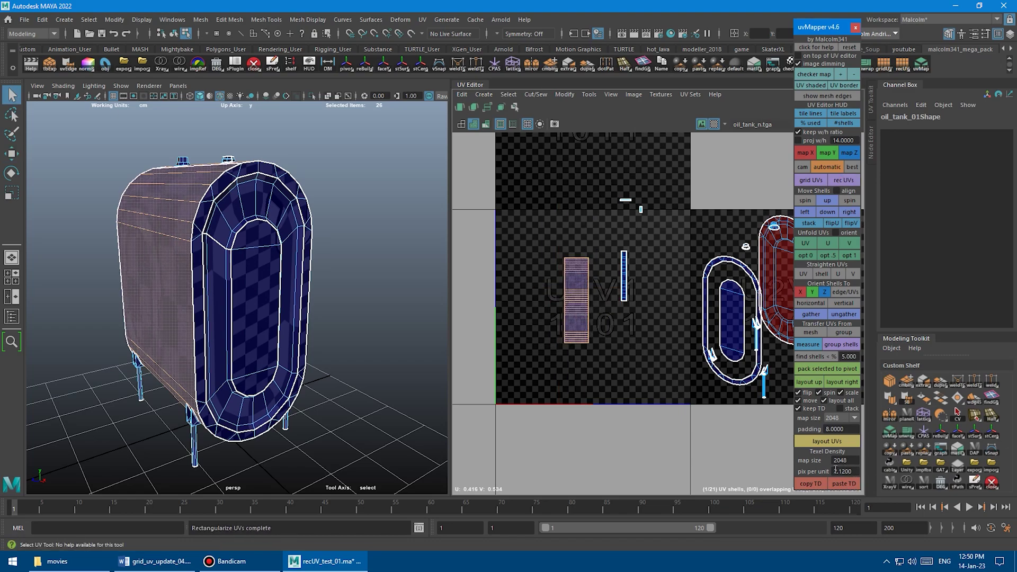
{"action": "left_click", "coordinate": [623, 268]}
{"action": "left_click", "coordinate": [625, 274]}
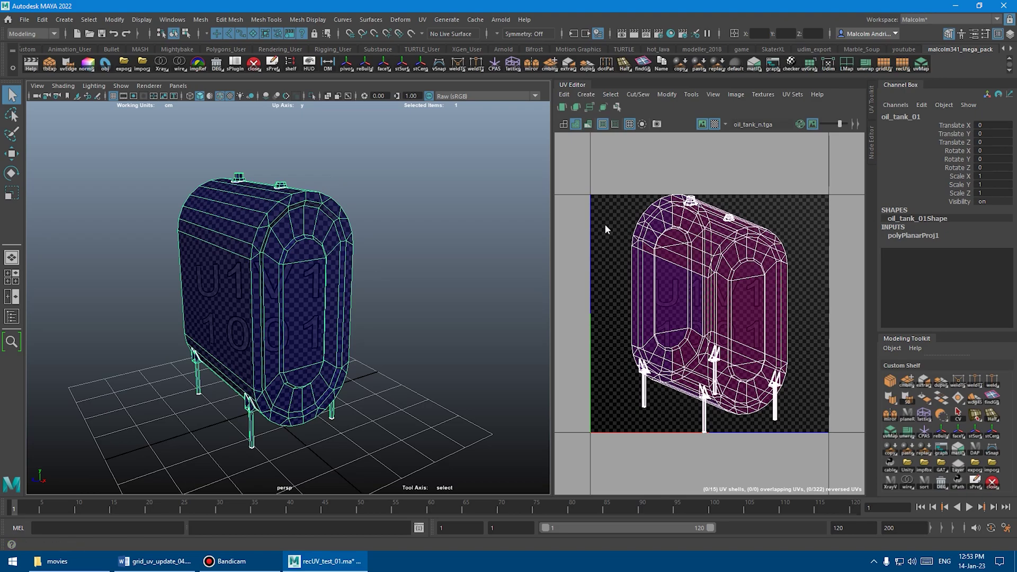
Select all UVs of the oil tank and delete them.
{"action": "right_click_drag", "start_coordinate": [605, 223], "coordinate": [640, 231]}
{"action": "left_click_drag", "start_coordinate": [596, 170], "coordinate": [800, 437]}
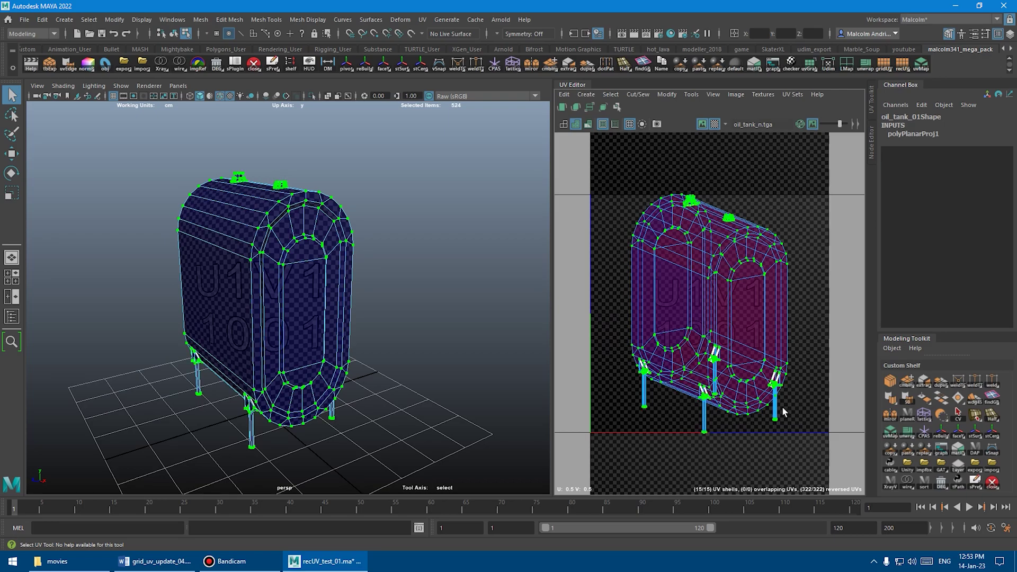
{"action": "key", "text": "Delete"}
Select the ring of faces around the tank body and rectangularize them into a new UV strip.
{"action": "key", "text": "F11"}
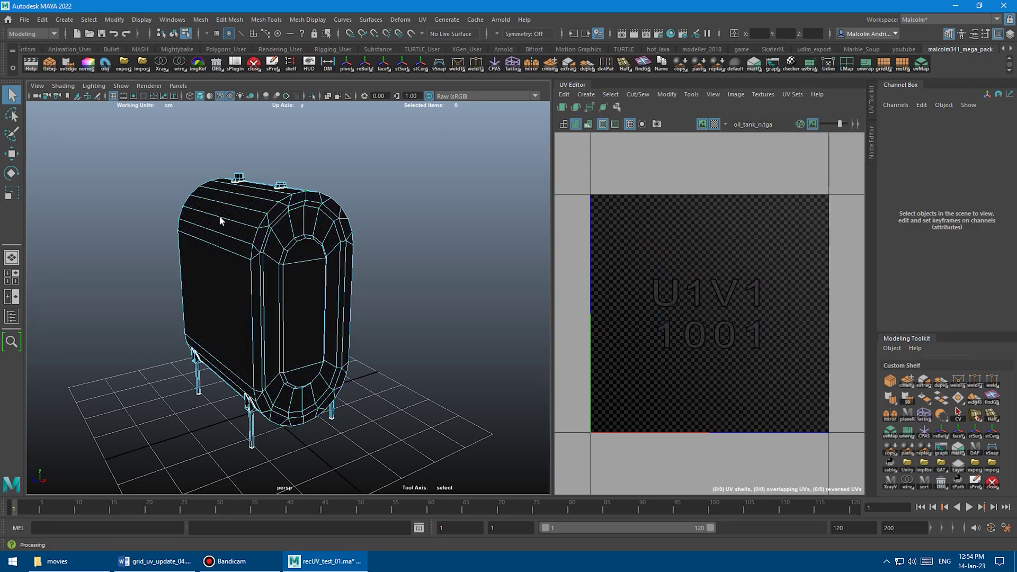
{"action": "left_click", "coordinate": [219, 216]}
{"action": "double_click", "coordinate": [221, 242], "text": "shift"}
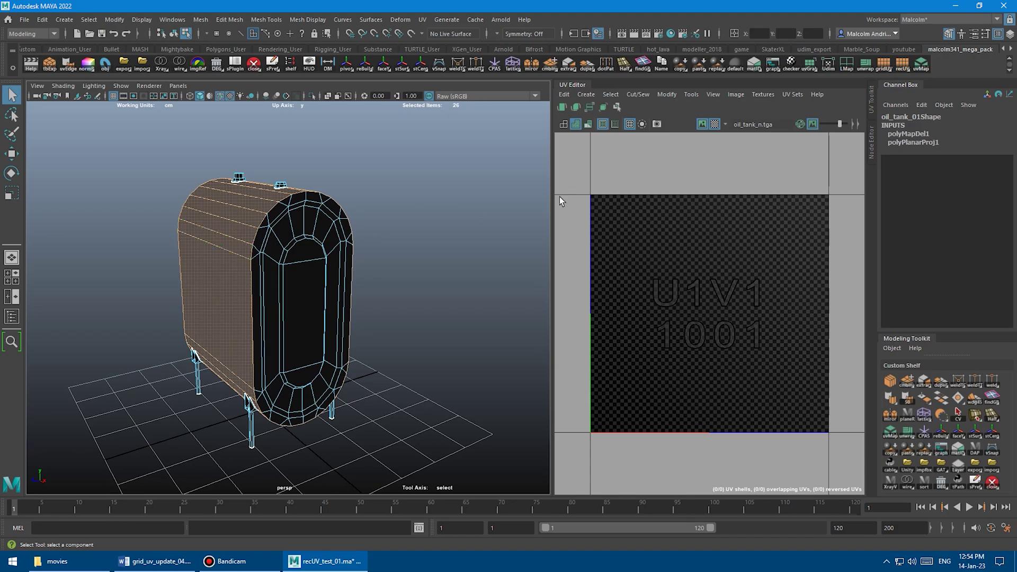
{"action": "left_click", "coordinate": [901, 65]}
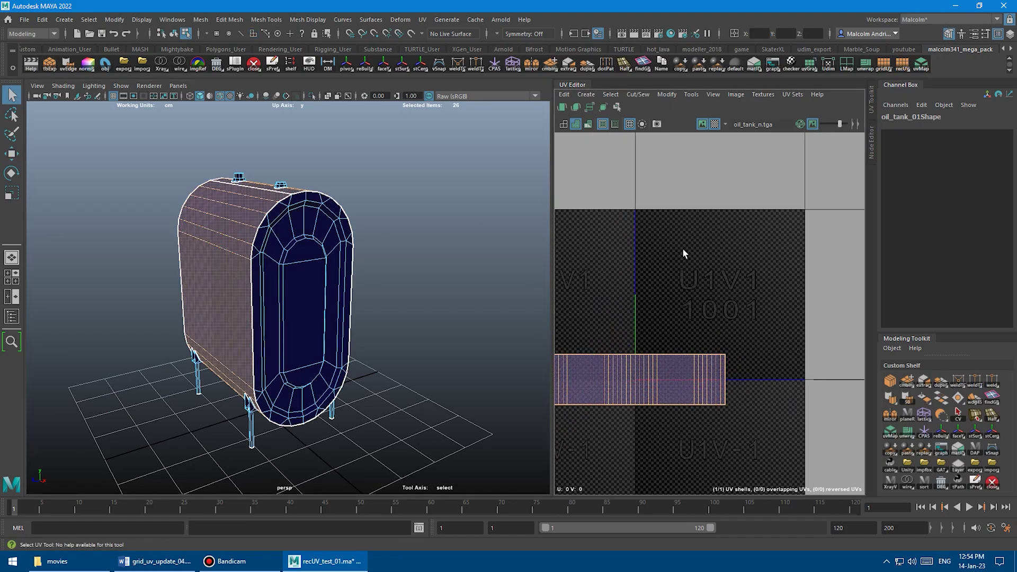
{"action": "key", "text": "f"}
Move the body's UV strip up toward the U1V1 tile and distort it by shifting several of its top-edge UVs.
{"action": "key", "text": "w"}
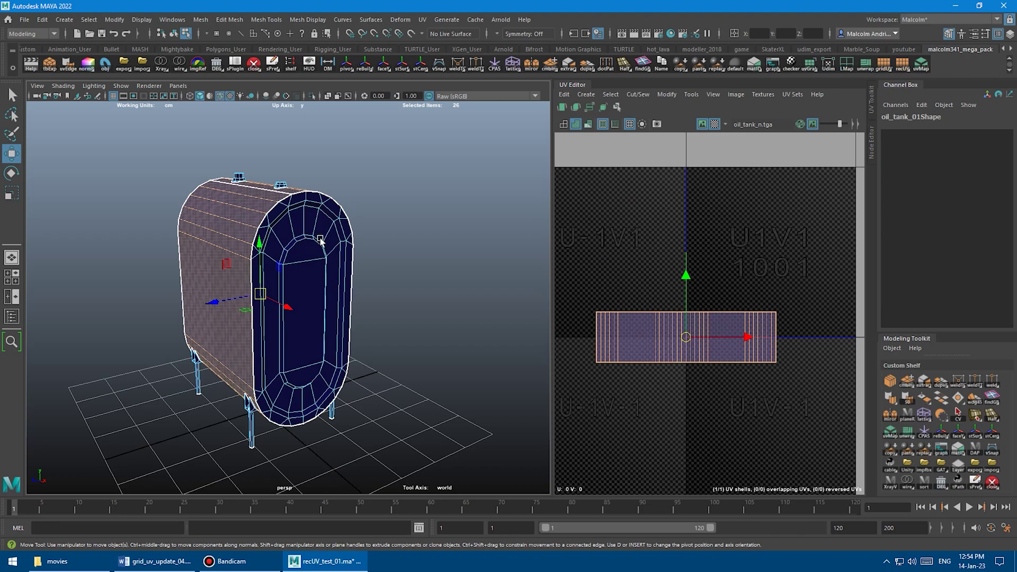
{"action": "left_click_drag", "start_coordinate": [679, 351], "coordinate": [736, 233]}
{"action": "key", "text": "ctrl+z"}
{"action": "left_click", "coordinate": [695, 194]}
{"action": "left_click_drag", "start_coordinate": [694, 193], "coordinate": [760, 232]}
{"action": "middle_click_drag", "start_coordinate": [711, 268], "coordinate": [731, 288]}
Select all faces of the distorted body strip and rectangularize them again.
{"action": "left_click_drag", "start_coordinate": [603, 161], "coordinate": [841, 298]}
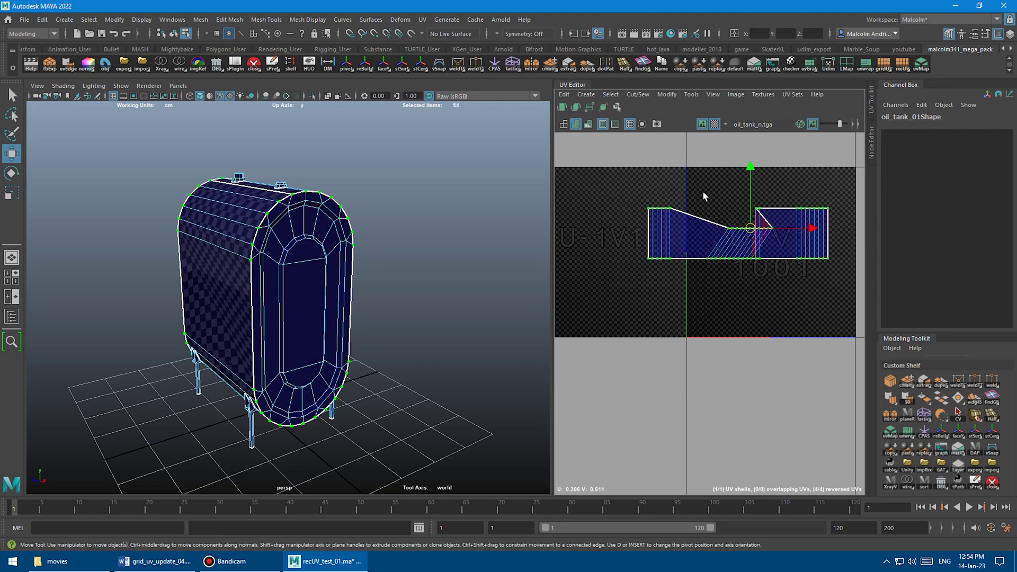
{"action": "right_click_drag", "start_coordinate": [709, 233], "coordinate": [701, 250]}
{"action": "left_click", "coordinate": [695, 236]}
{"action": "left_click", "coordinate": [697, 248]}
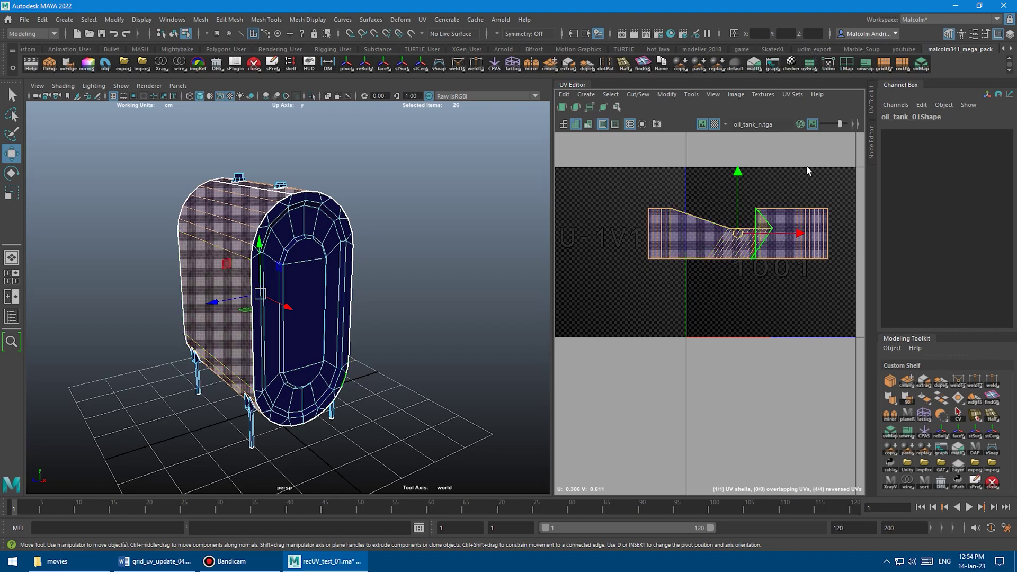
{"action": "left_click", "coordinate": [903, 64]}
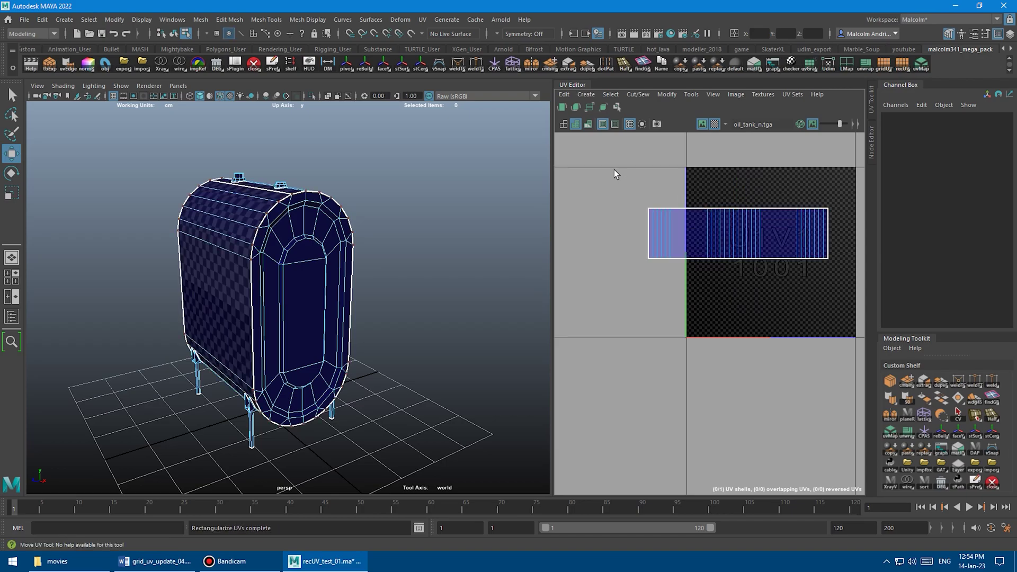
Delete all UVs of the body strip and rectangularize the tank body's faces from scratch.
{"action": "left_click_drag", "start_coordinate": [615, 169], "coordinate": [831, 286]}
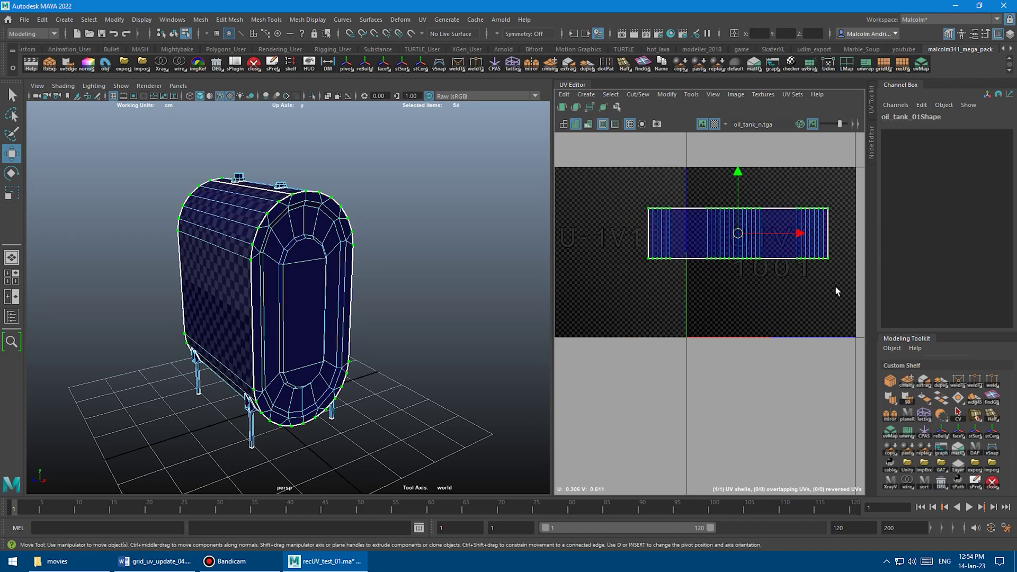
{"action": "key", "text": "Delete"}
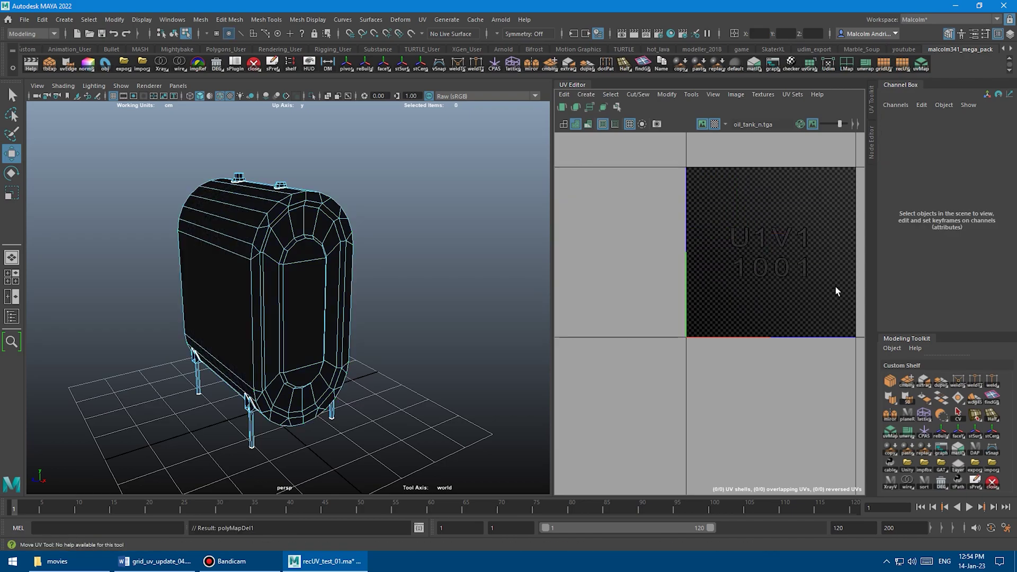
{"action": "left_click", "coordinate": [902, 64]}
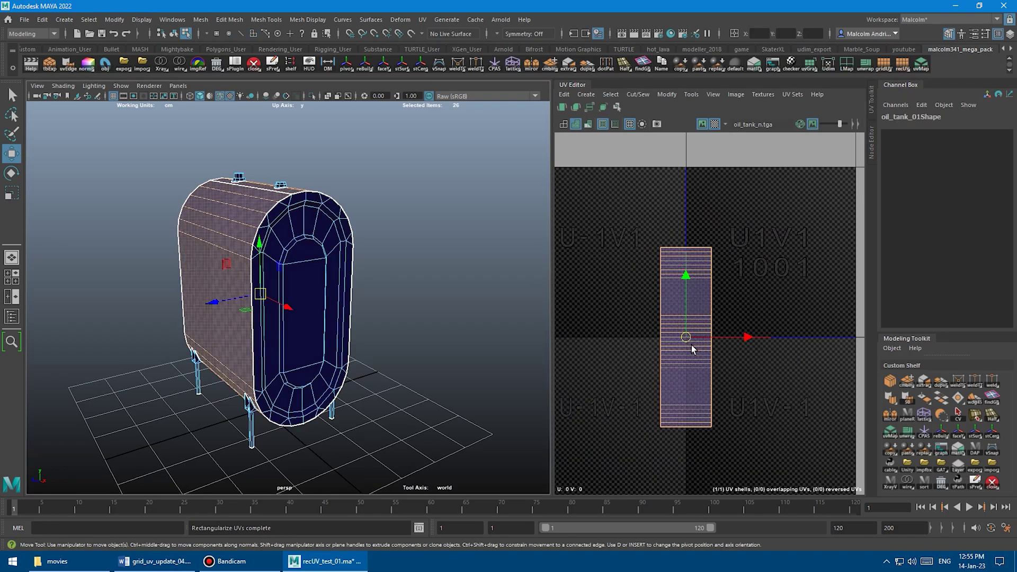
Move the vertical body strip from the UV origin into the U1V1 tile.
{"action": "left_click_drag", "start_coordinate": [686, 339], "coordinate": [740, 265]}
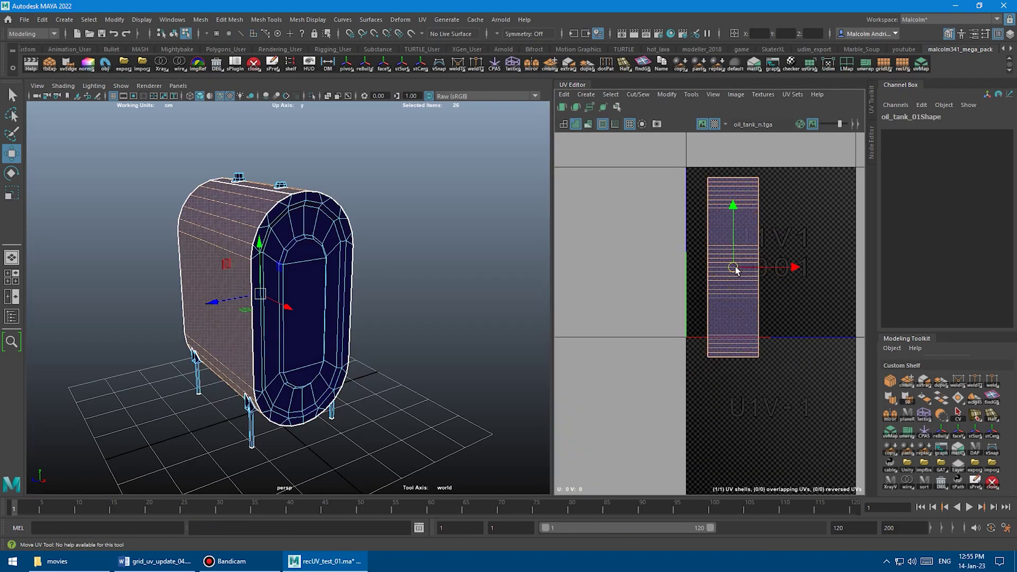
{"action": "key", "text": "a"}
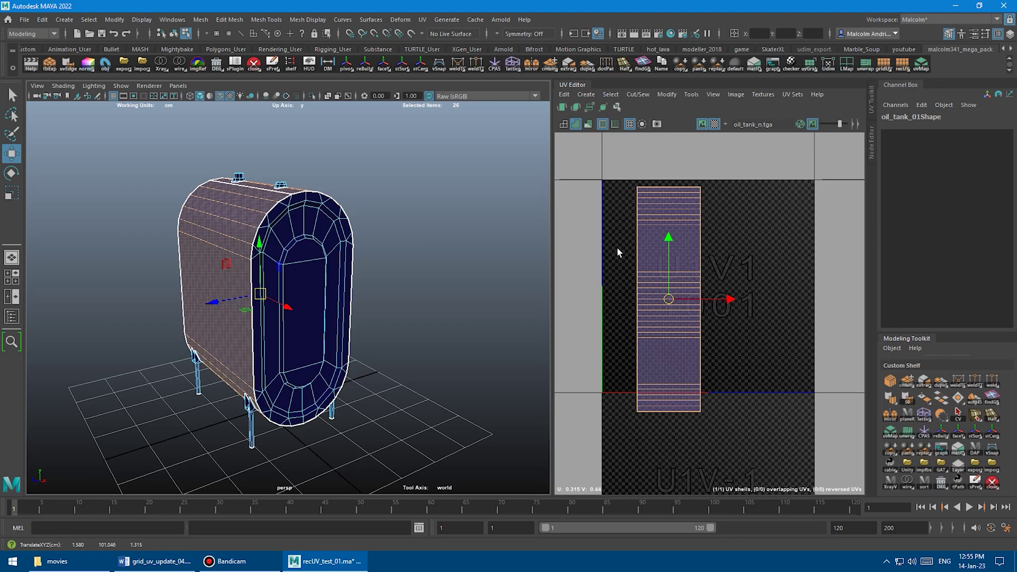
Planar-map the selected tank faces from the camera view with uvMapper, and close uvMapper.
{"action": "scroll", "coordinate": [461, 234], "scroll_direction": "up", "scroll_amount": 1}
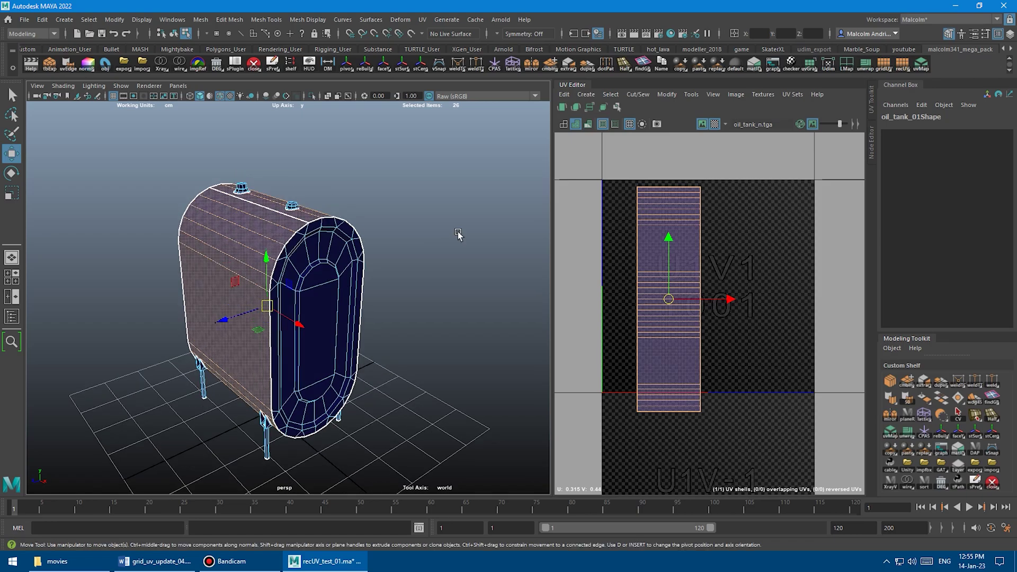
{"action": "left_click", "coordinate": [921, 64]}
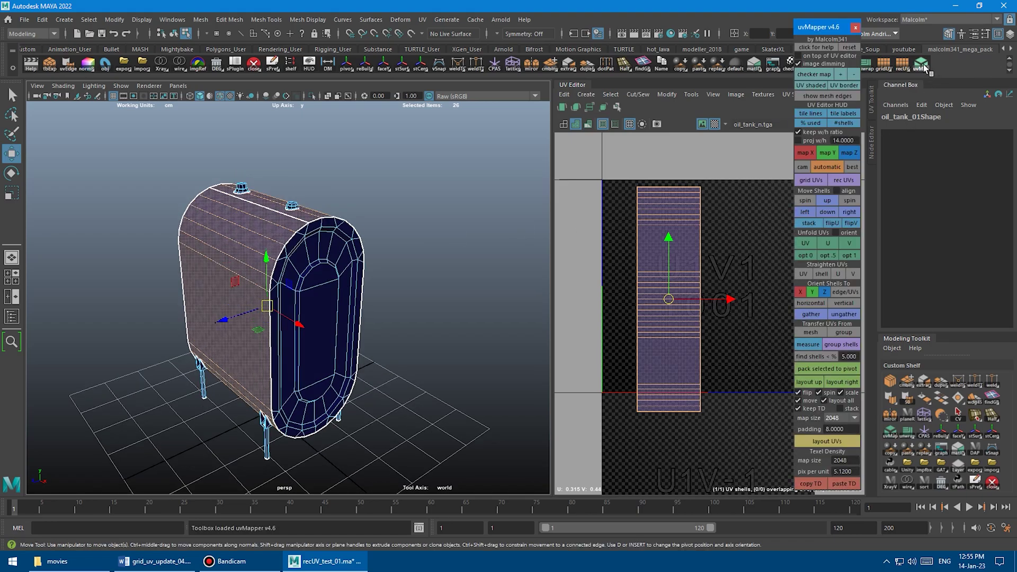
{"action": "left_click", "coordinate": [803, 167]}
{"action": "left_click", "coordinate": [856, 28]}
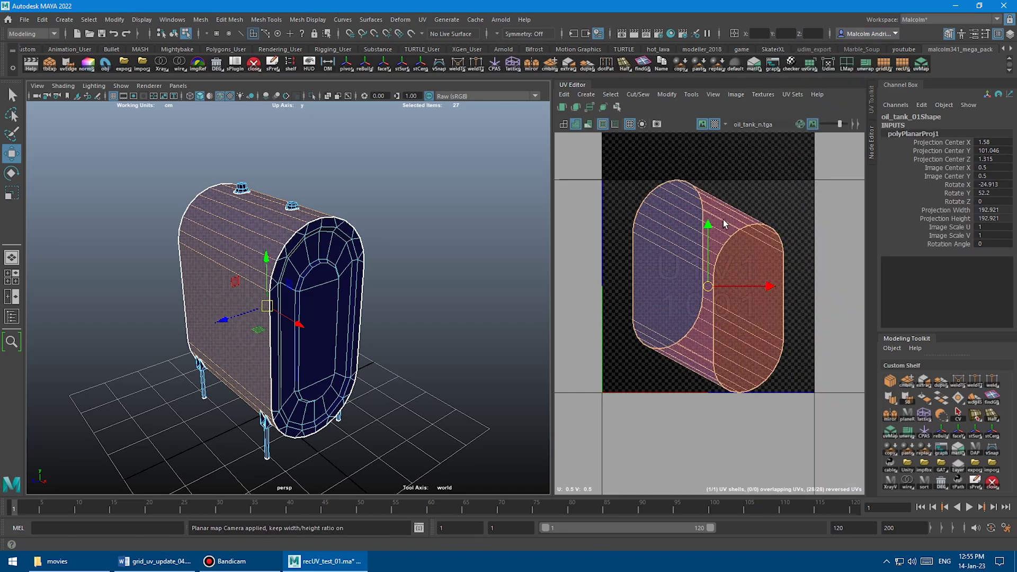
Scale up the camera-projected UV shell uniformly until it extends beyond the UV tile.
{"action": "middle_click_drag", "start_coordinate": [733, 304], "coordinate": [708, 302], "text": "alt"}
{"action": "scroll", "coordinate": [708, 303], "scroll_direction": "down", "scroll_amount": 1}
{"action": "key", "text": "r"}
{"action": "left_click_drag", "start_coordinate": [680, 286], "coordinate": [719, 285]}
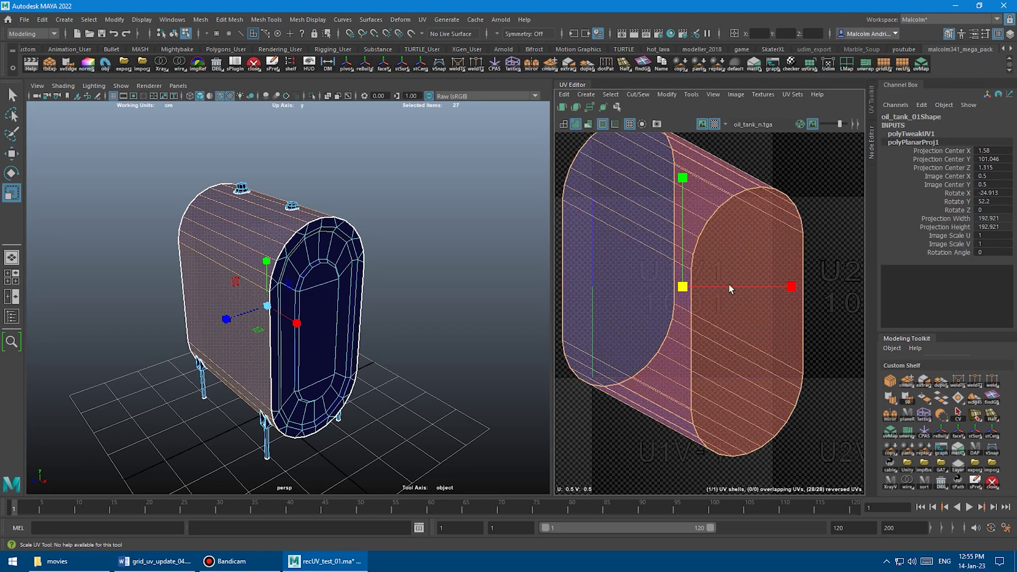
Rectangularize the enlarged camera-projected shell with recUV at its hard-coded texel density, and undo the result.
{"action": "scroll", "coordinate": [608, 292], "scroll_direction": "down", "scroll_amount": 3}
{"action": "key", "text": "w"}
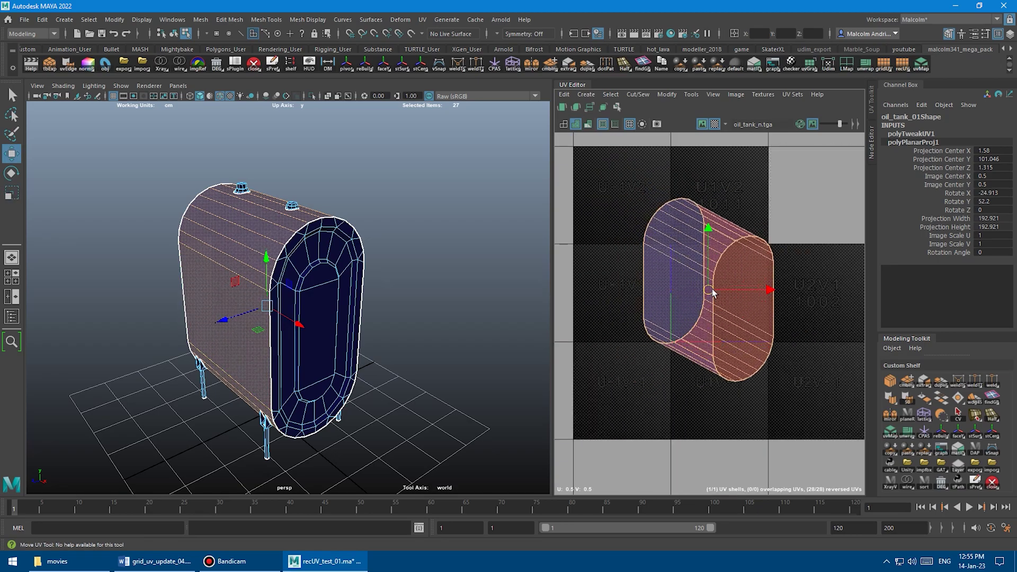
{"action": "scroll", "coordinate": [673, 299], "scroll_direction": "up", "scroll_amount": 4}
{"action": "middle_click_drag", "start_coordinate": [715, 307], "coordinate": [701, 320], "text": "alt"}
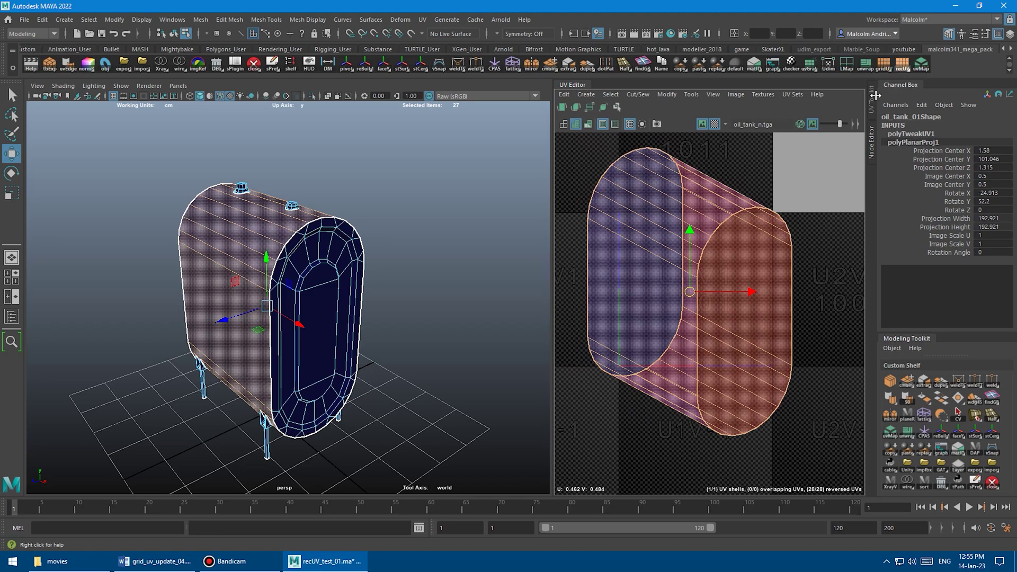
{"action": "left_click", "coordinate": [901, 65]}
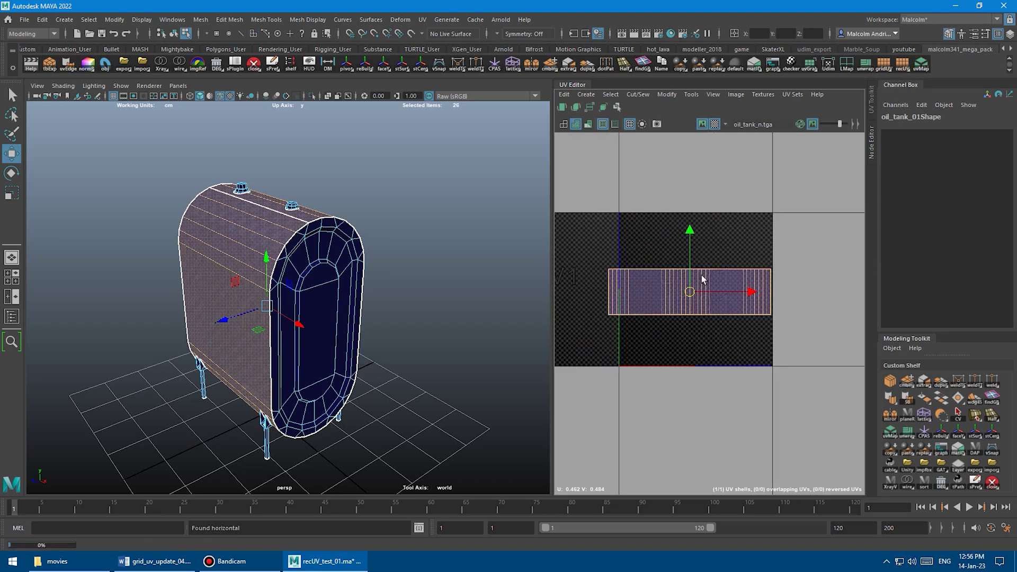
{"action": "key", "text": "ctrl+z"}
{"action": "key", "text": "ctrl+z"}
{"action": "key", "text": "ctrl+z"}
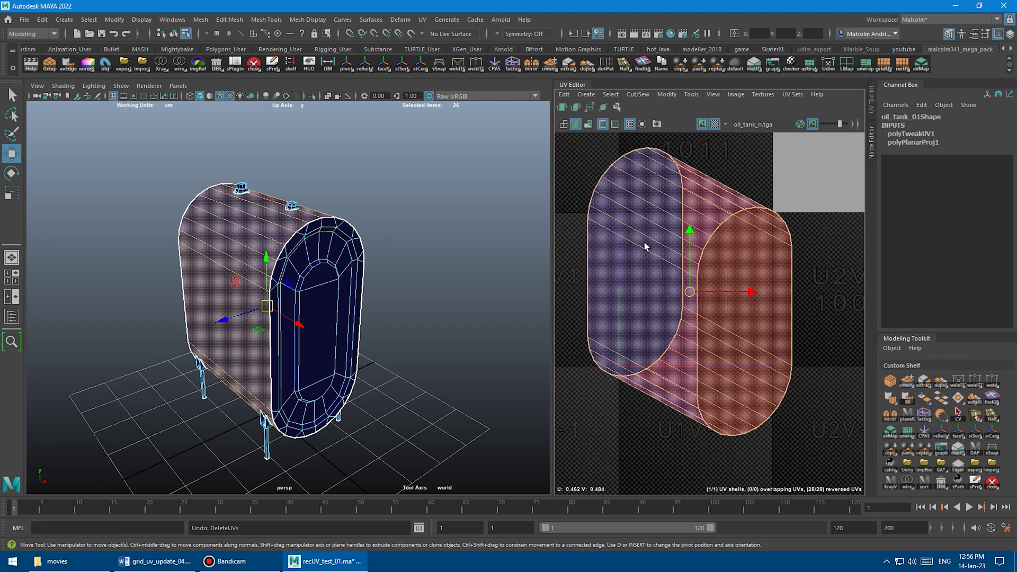
{"action": "key", "text": "f"}
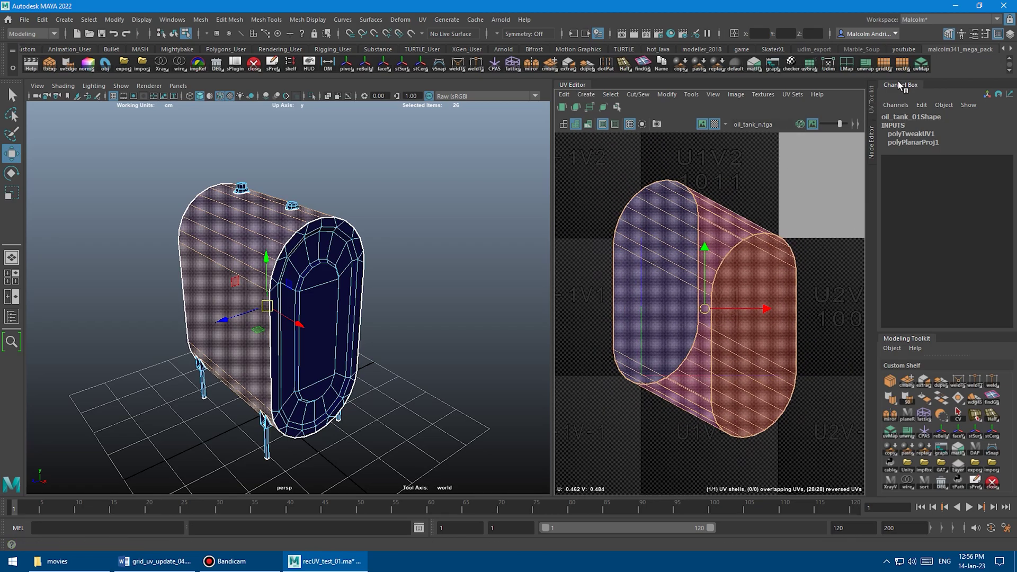
Set keepExistingShellTD to 1 in recUV's shelf script, and close the Shelf Editor.
{"action": "right_click", "coordinate": [908, 68]}
{"action": "left_click", "coordinate": [921, 84]}
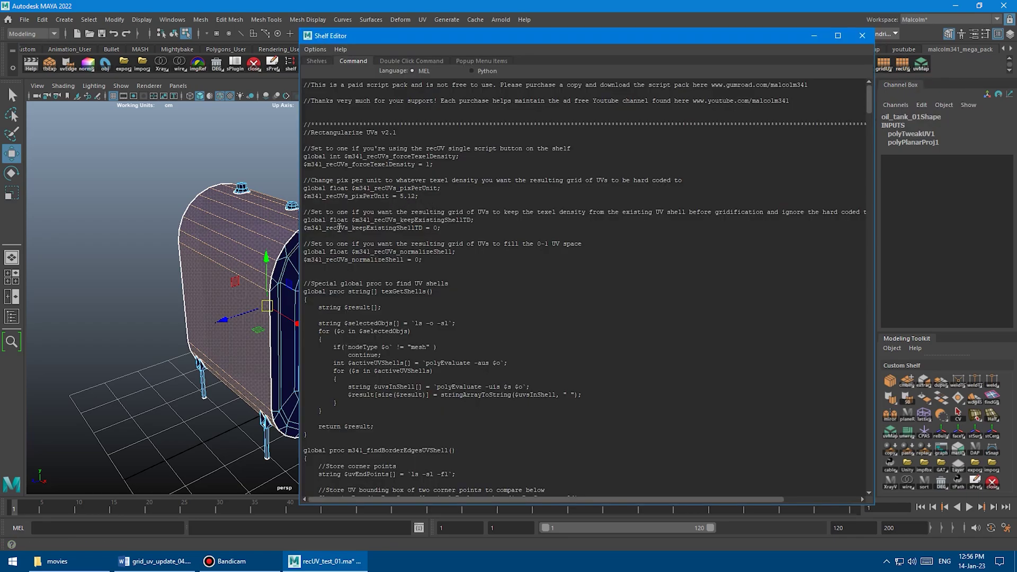
{"action": "left_click_drag", "start_coordinate": [314, 213], "coordinate": [474, 220]}
{"action": "left_click", "coordinate": [360, 228]}
{"action": "left_click", "coordinate": [858, 37]}
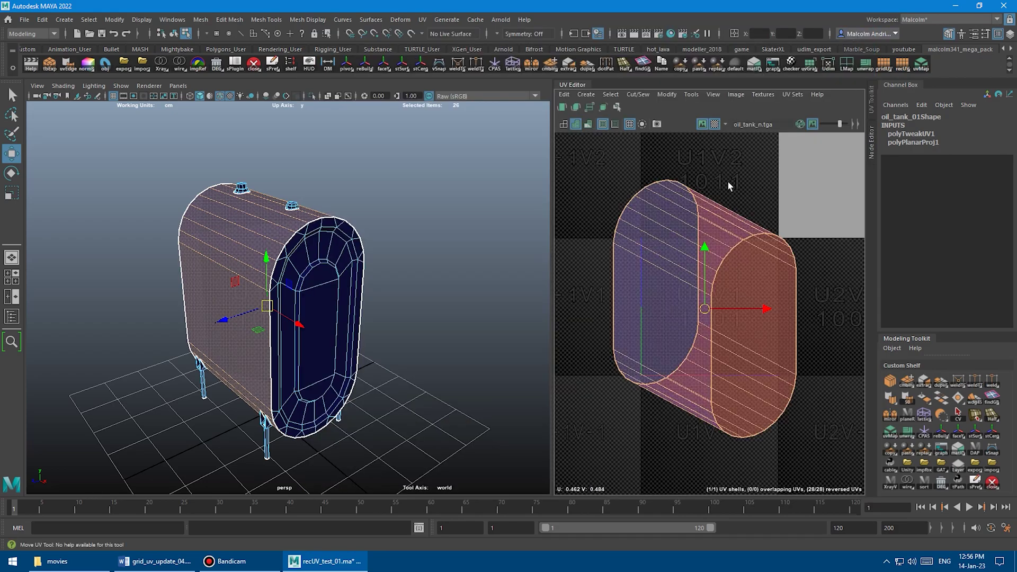
Rectangularize the projected tank body shell with recUV, and rerun it to flip the strip between horizontal and vertical, ending vertical.
{"action": "right_click_drag", "start_coordinate": [664, 226], "coordinate": [662, 256]}
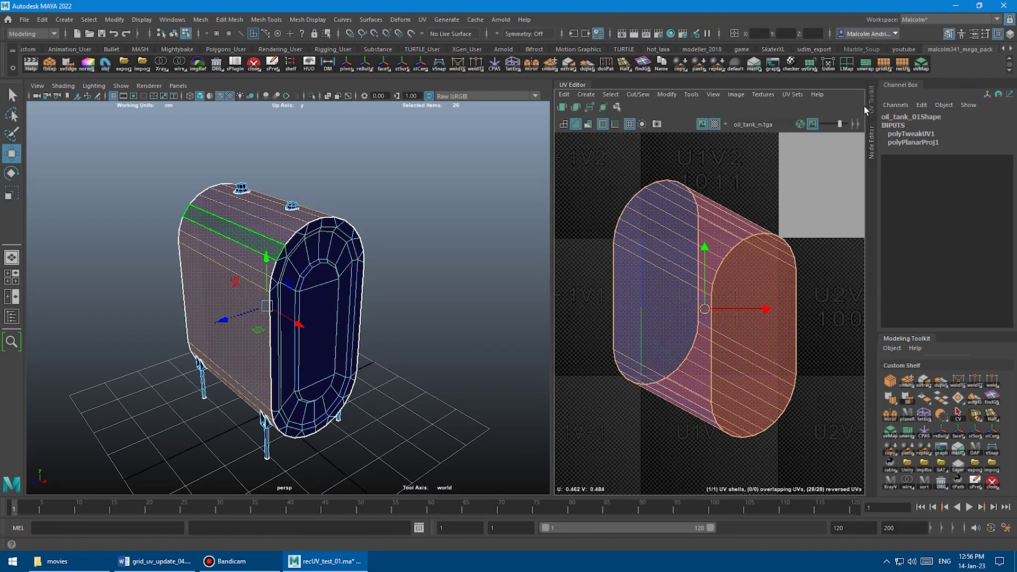
{"action": "left_click", "coordinate": [901, 65]}
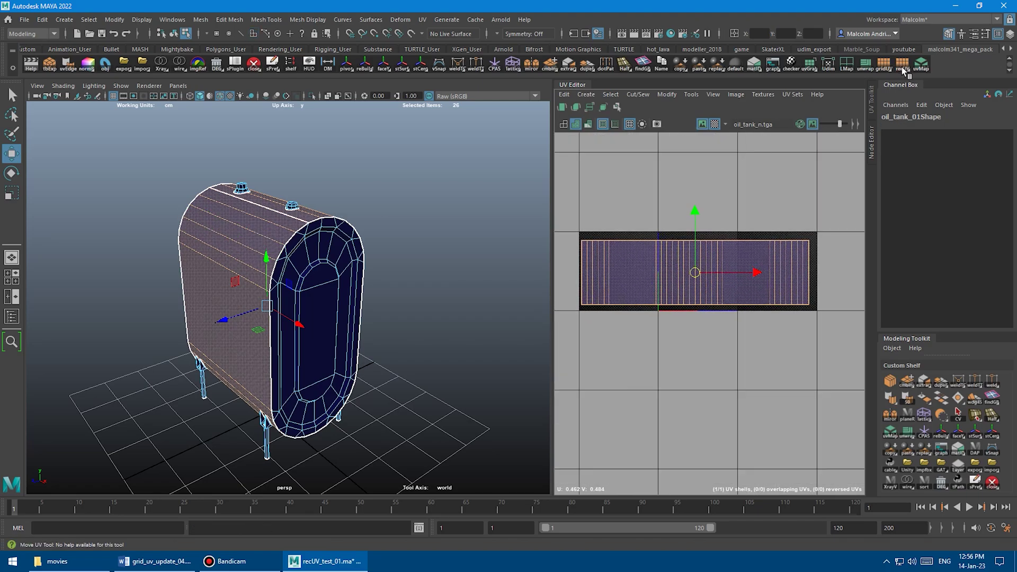
{"action": "left_click", "coordinate": [902, 65]}
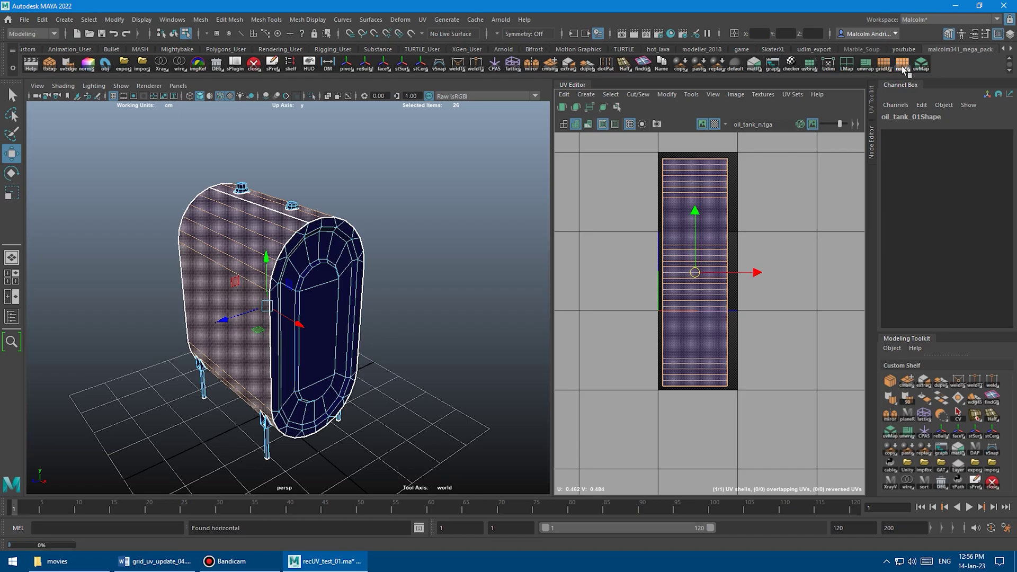
{"action": "left_click", "coordinate": [902, 66]}
{"action": "left_click", "coordinate": [902, 66]}
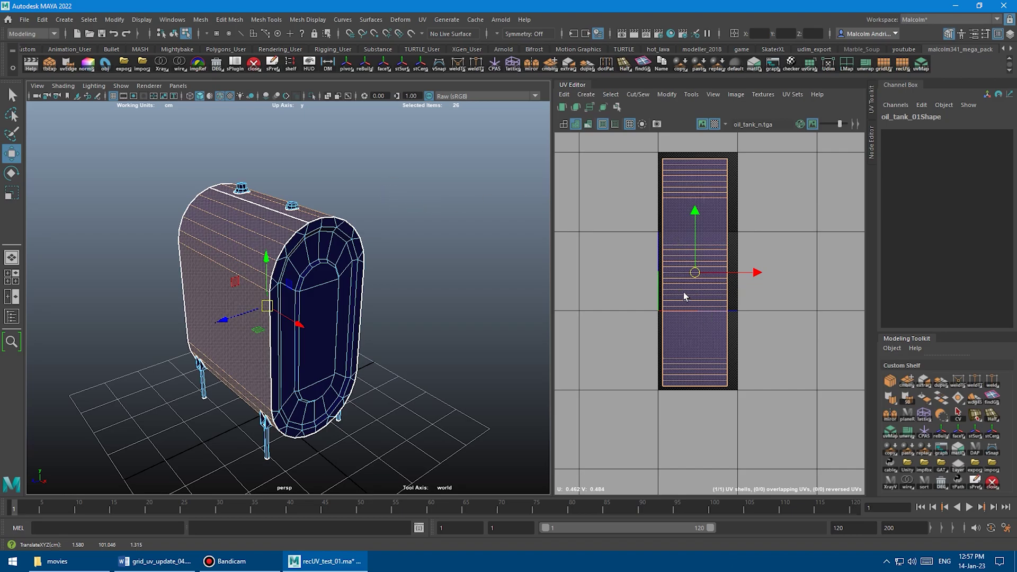
Try scaling down the vertical body strip uniformly, and undo the change.
{"action": "key", "text": "r"}
{"action": "left_click_drag", "start_coordinate": [696, 273], "coordinate": [656, 284]}
{"action": "key", "text": "ctrl+z"}
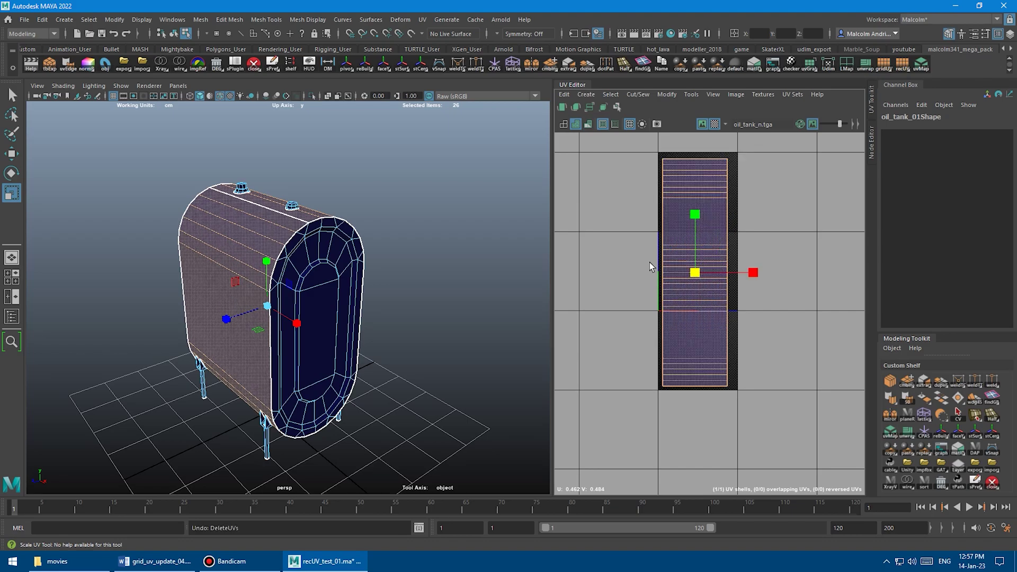
Set normalizeShell to 1 in recUV's shelf script, and close the Shelf Editor.
{"action": "right_click", "coordinate": [904, 64]}
{"action": "left_click", "coordinate": [911, 79]}
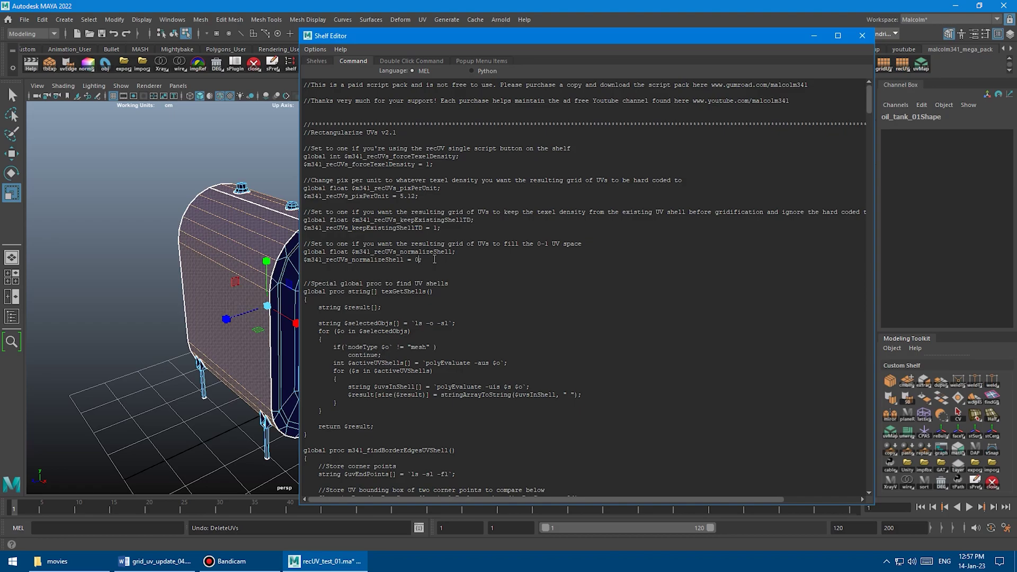
{"action": "type", "text": "1"}
{"action": "left_click", "coordinate": [862, 38]}
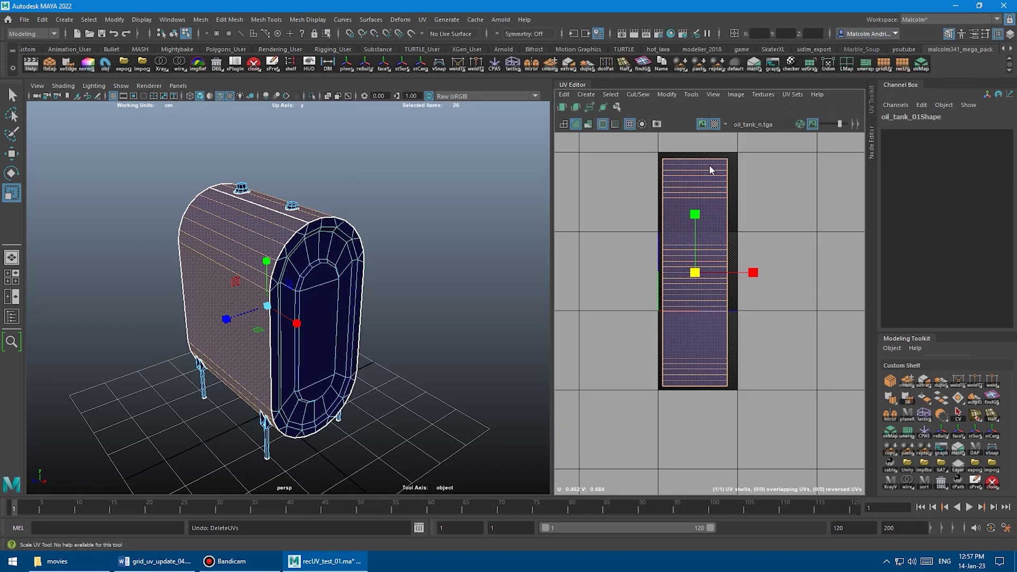
Rectangularize the tank body faces with recUV so the horizontal strip fills the width of the U1V1 tile.
{"action": "left_click", "coordinate": [902, 62]}
{"action": "right_click_drag", "start_coordinate": [704, 183], "coordinate": [764, 207], "text": "alt"}
{"action": "middle_click_drag", "start_coordinate": [738, 221], "coordinate": [711, 194], "text": "alt"}
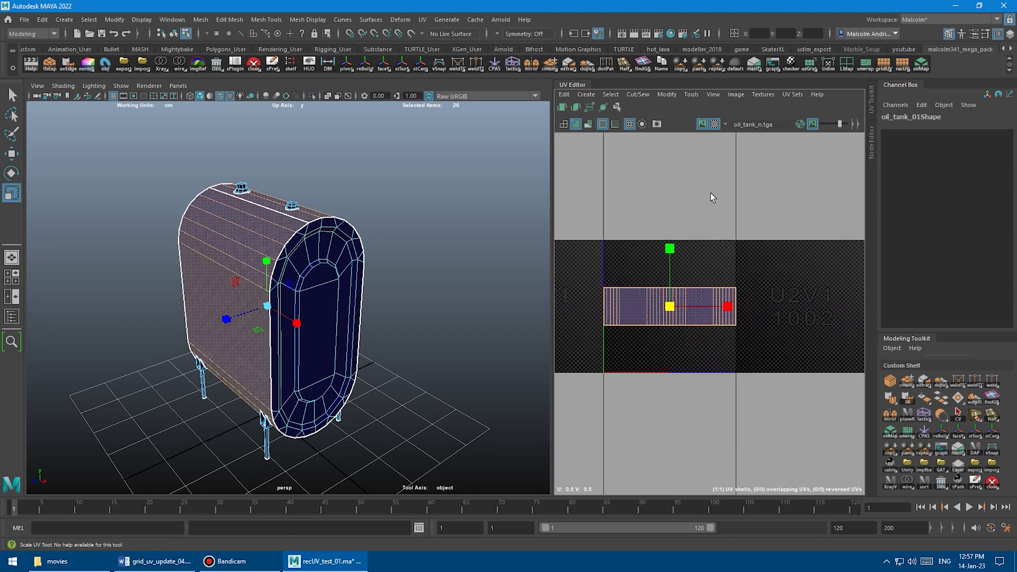
{"action": "right_click_drag", "start_coordinate": [710, 194], "coordinate": [735, 194], "text": "alt"}
{"action": "left_click", "coordinate": [903, 65]}
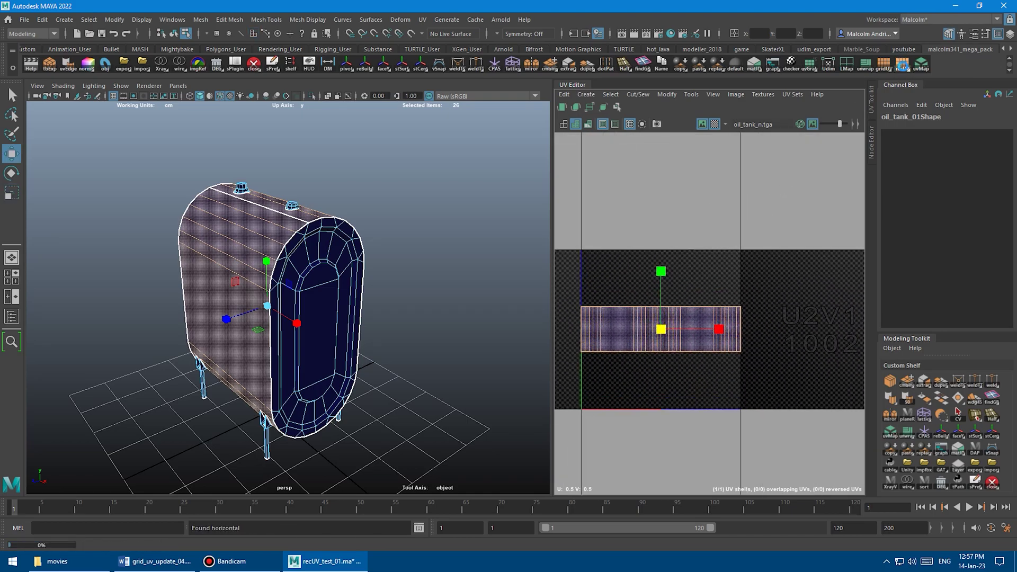
{"action": "left_click", "coordinate": [902, 66]}
Select the ring of faces around the tank's end cap and rectangularize it into a horizontal strip with recUV.
{"action": "left_click_drag", "start_coordinate": [423, 236], "coordinate": [274, 221], "text": "alt"}
{"action": "key", "text": "q"}
{"action": "left_click", "coordinate": [265, 219]}
{"action": "double_click", "coordinate": [252, 237], "text": "shift"}
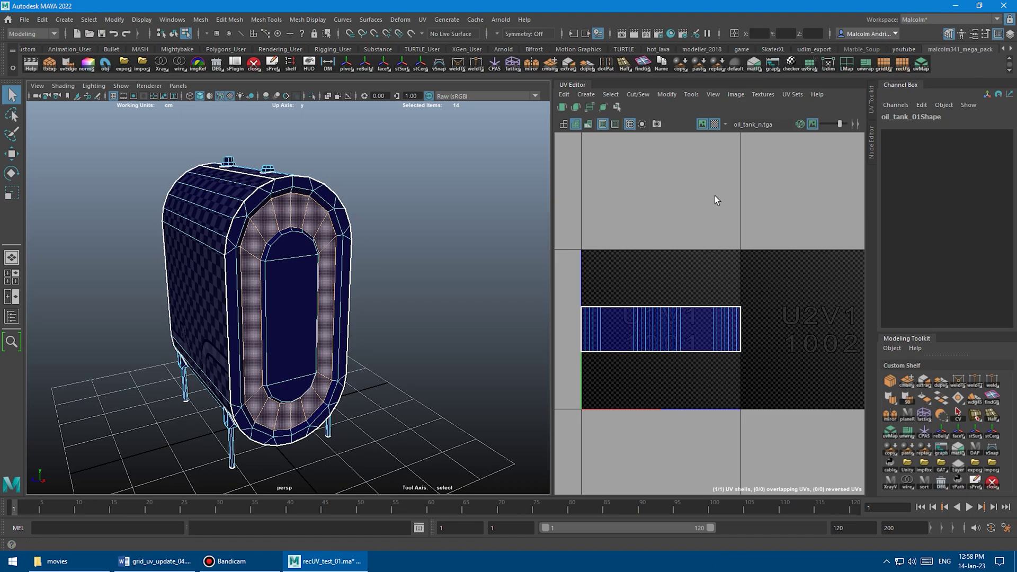
{"action": "left_click", "coordinate": [901, 66]}
{"action": "left_click", "coordinate": [901, 66]}
{"action": "left_click", "coordinate": [901, 66]}
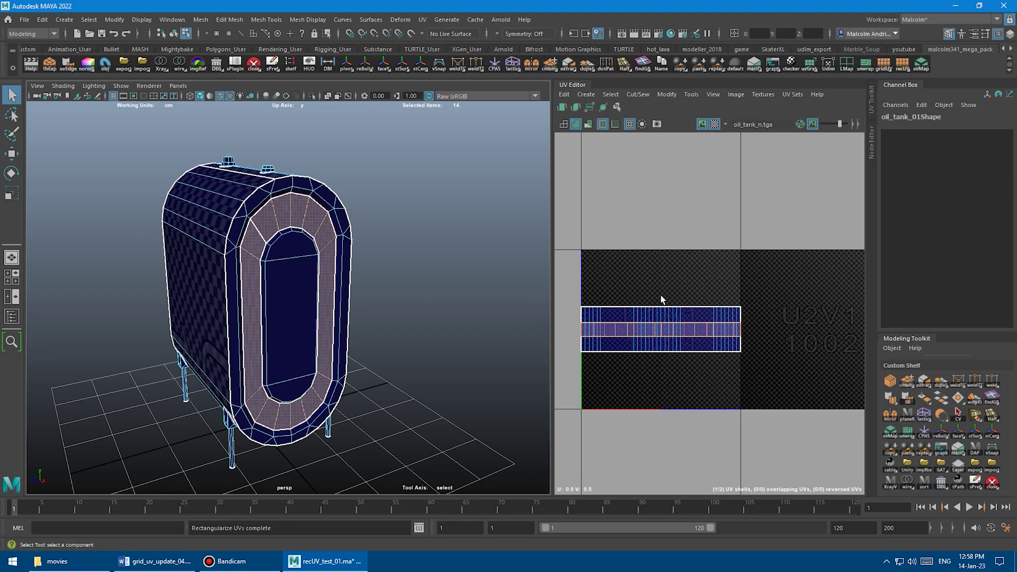
Select the faces around the front cylindrical leg and rectangularize them into a horizontal strip with recUV.
{"action": "left_click_drag", "start_coordinate": [440, 293], "coordinate": [320, 245], "text": "alt"}
{"action": "scroll", "coordinate": [323, 284], "scroll_direction": "up", "scroll_amount": 2}
{"action": "middle_click_drag", "start_coordinate": [323, 284], "coordinate": [326, 90], "text": "alt"}
{"action": "scroll", "coordinate": [268, 333], "scroll_direction": "up", "scroll_amount": 2}
{"action": "right_click_drag", "start_coordinate": [286, 270], "coordinate": [284, 297]}
{"action": "double_click", "coordinate": [303, 300]}
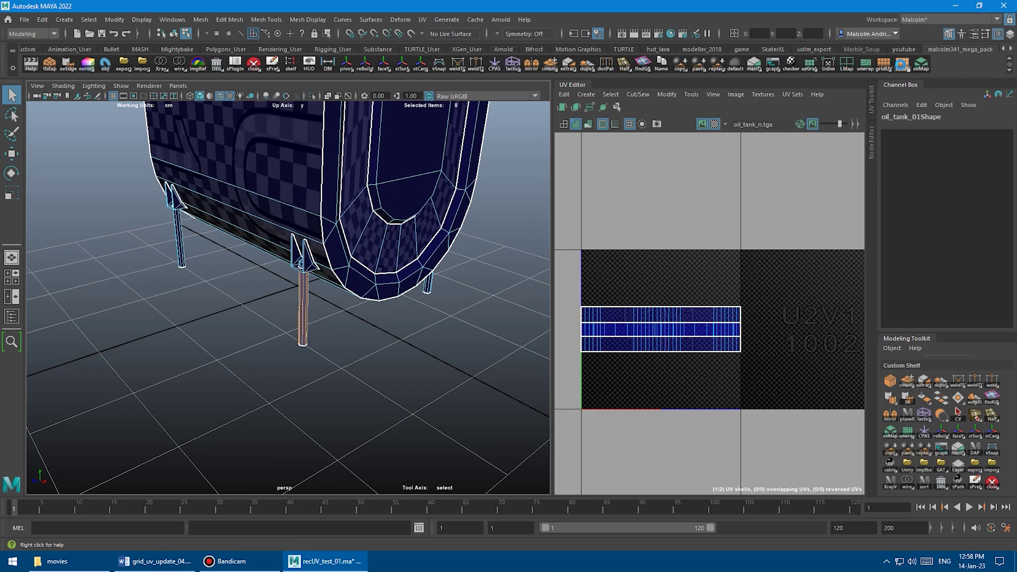
{"action": "left_click", "coordinate": [901, 65]}
{"action": "left_click", "coordinate": [901, 65]}
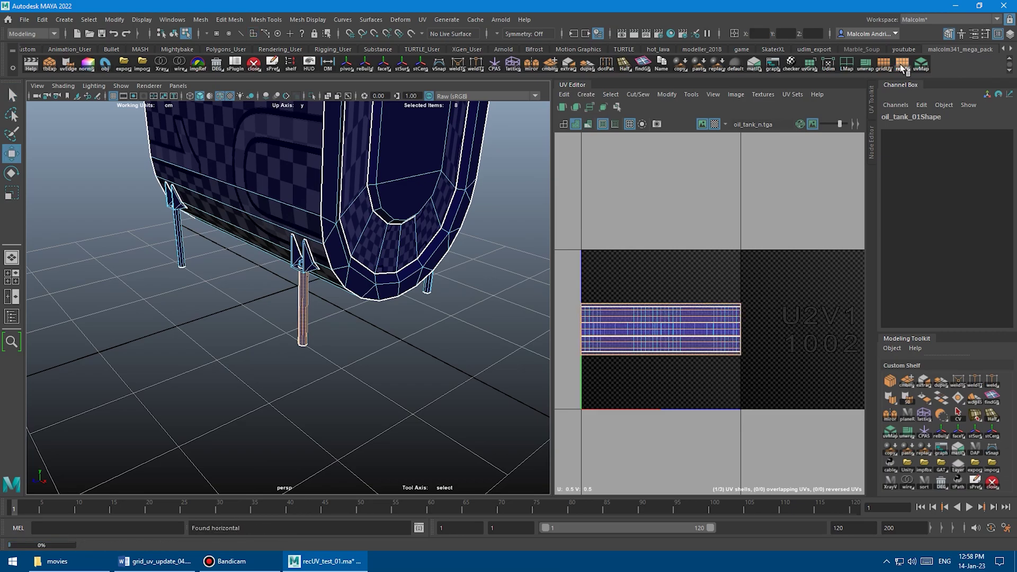
{"action": "left_click", "coordinate": [900, 65]}
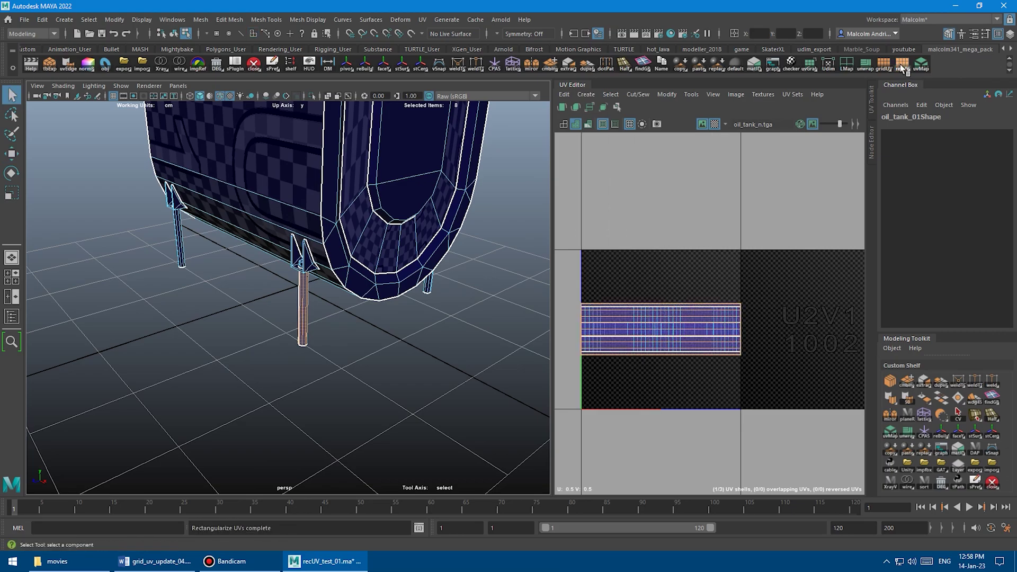
Clear the selection, reset normalizeShell to 0 in recUV's shelf script, and close the Shelf Editor.
{"action": "scroll", "coordinate": [719, 209], "scroll_direction": "down", "scroll_amount": 1}
{"action": "left_click", "coordinate": [516, 298]}
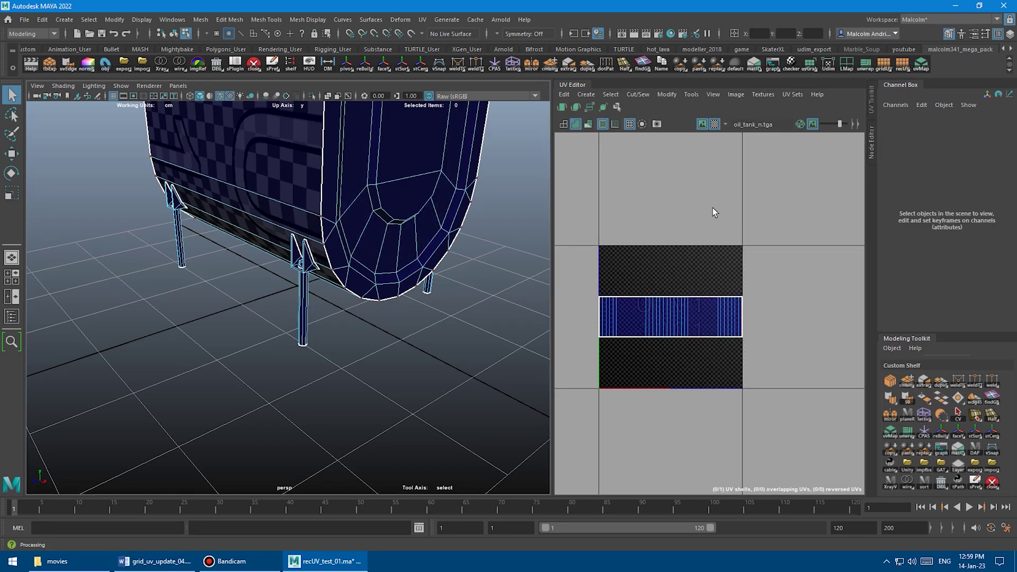
{"action": "right_click", "coordinate": [900, 64]}
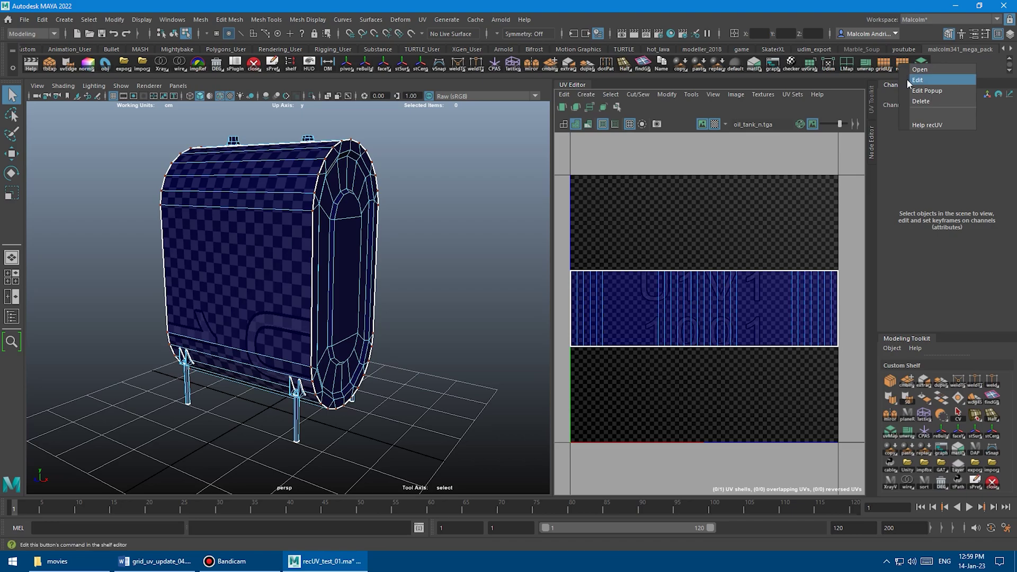
{"action": "left_click", "coordinate": [907, 79]}
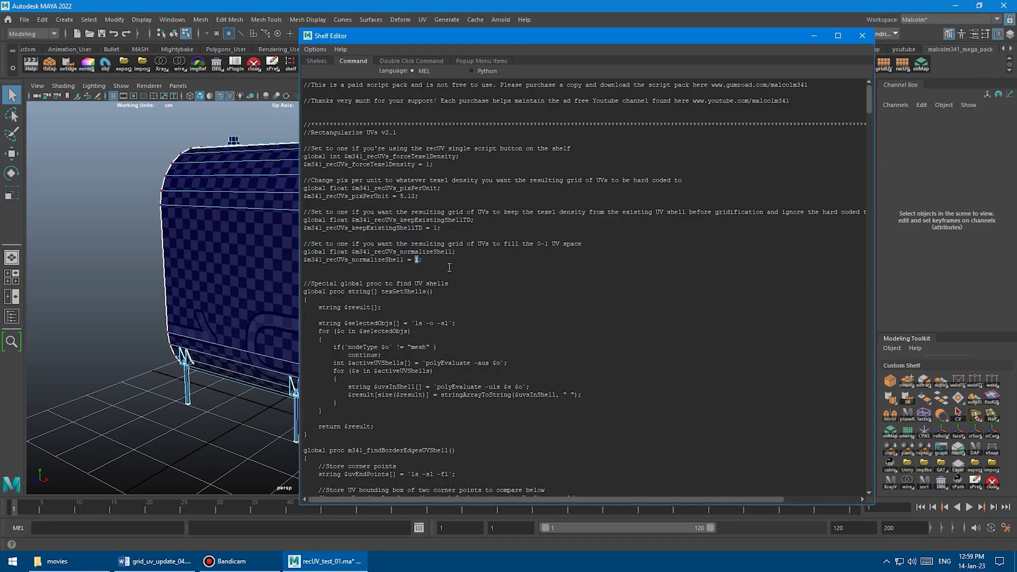
{"action": "type", "text": "0"}
{"action": "left_click_drag", "start_coordinate": [444, 228], "coordinate": [423, 228]}
{"action": "left_click", "coordinate": [863, 36]}
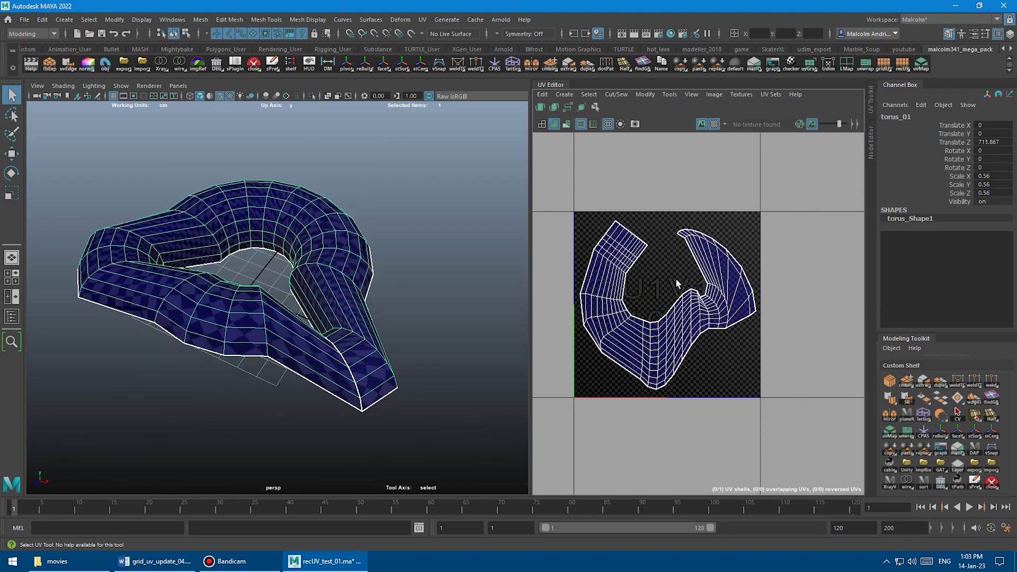
Select all UVs of the torus shell and unfold them with the UV Toolkit.
{"action": "scroll", "coordinate": [656, 284], "scroll_direction": "up", "scroll_amount": 2}
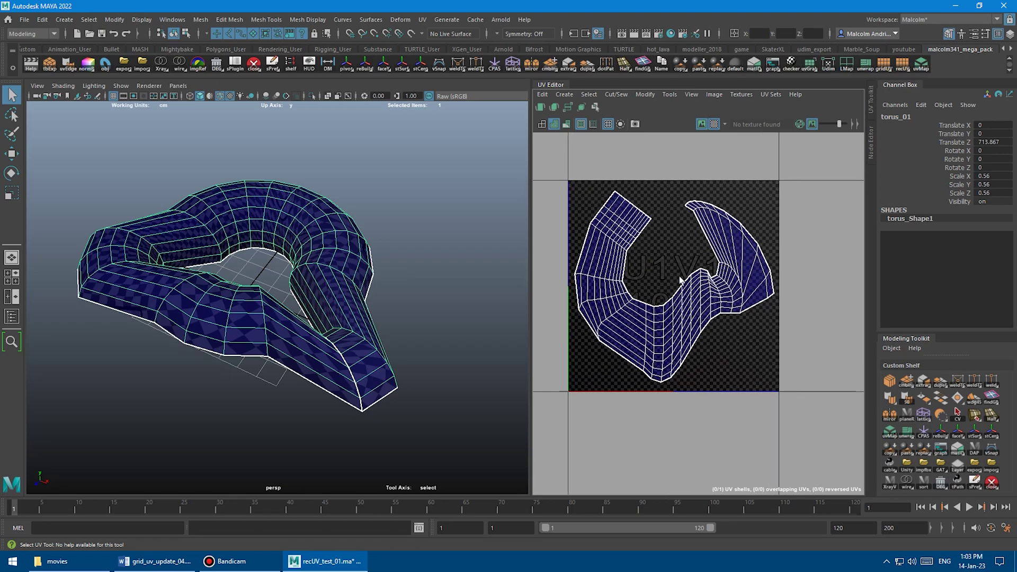
{"action": "right_click_drag", "start_coordinate": [616, 238], "coordinate": [638, 235]}
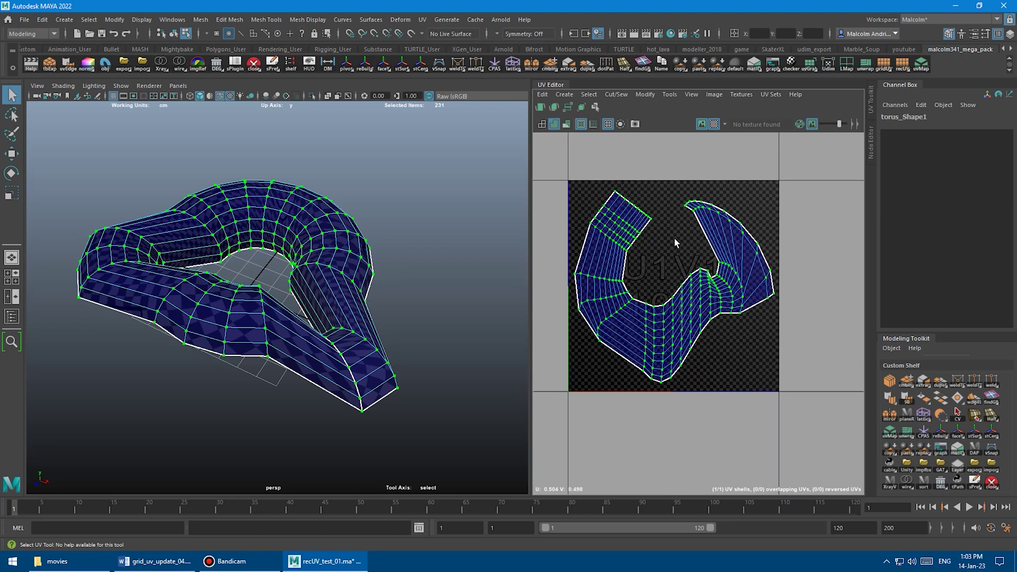
{"action": "middle_click_drag", "start_coordinate": [673, 238], "coordinate": [669, 243], "text": "alt"}
{"action": "left_click", "coordinate": [871, 109]}
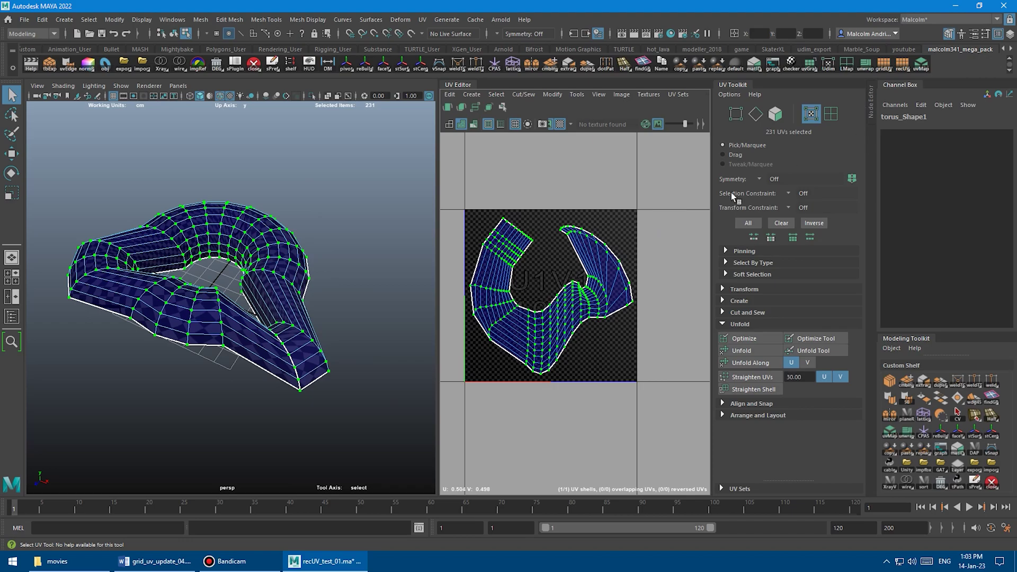
{"action": "scroll", "coordinate": [649, 309], "scroll_direction": "up", "scroll_amount": 1}
{"action": "middle_click_drag", "start_coordinate": [629, 285], "coordinate": [646, 297], "text": "alt"}
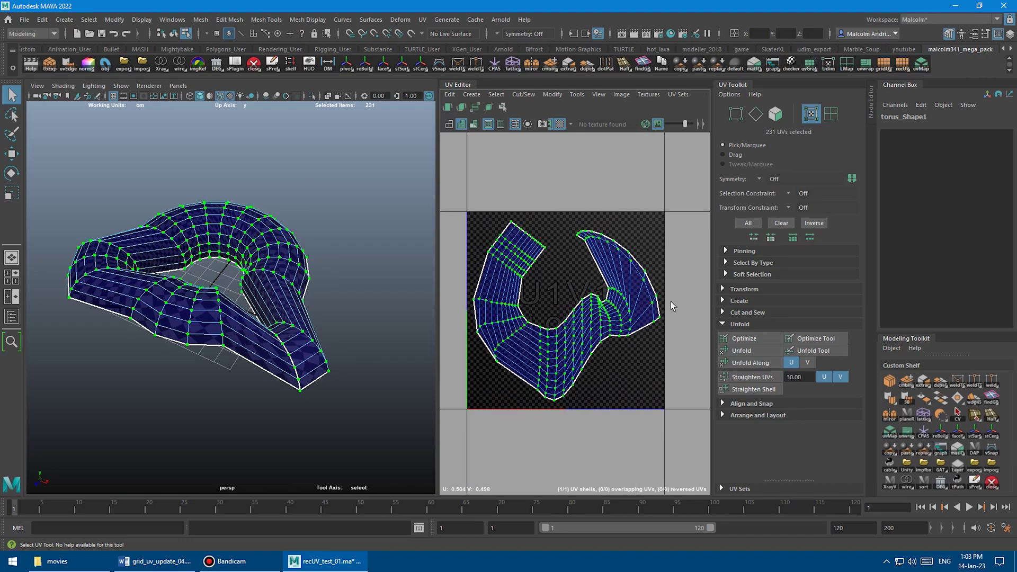
{"action": "left_click", "coordinate": [739, 352]}
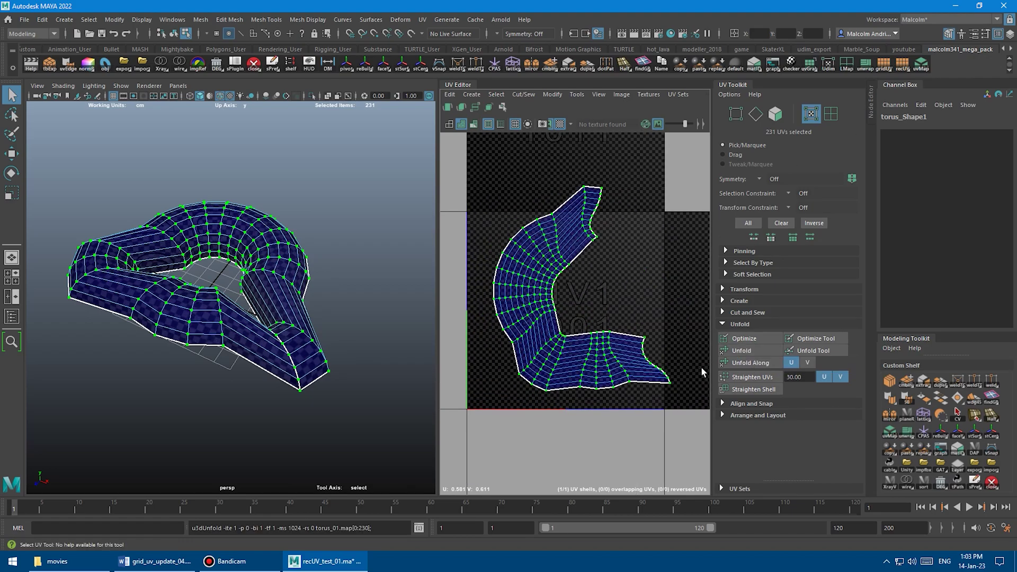
Try Straighten UVs on the unfolded torus shell with a 30 angle along U and V, and undo it.
{"action": "left_click", "coordinate": [744, 377]}
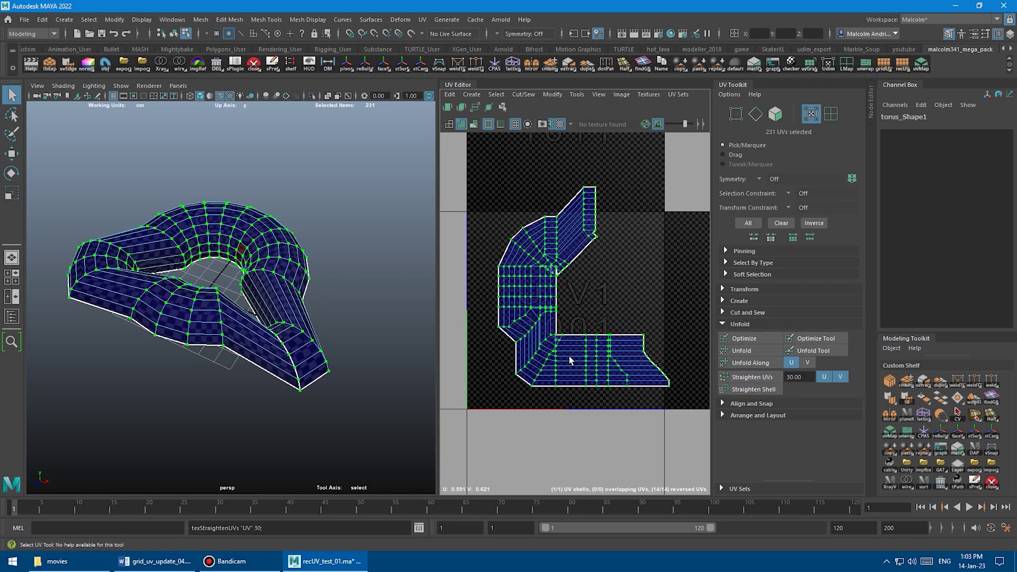
{"action": "scroll", "coordinate": [580, 314], "scroll_direction": "up", "scroll_amount": 2}
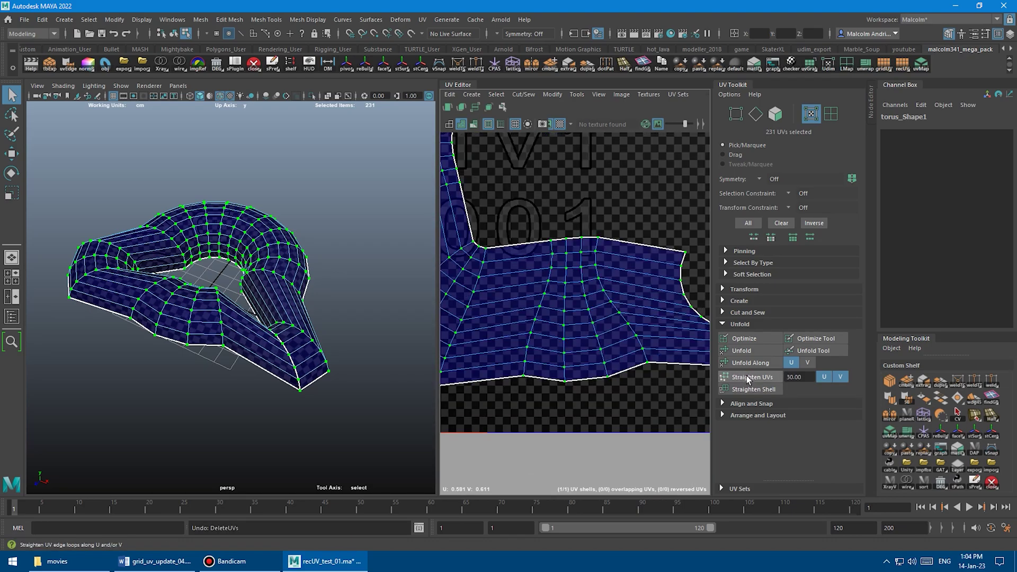
{"action": "left_click", "coordinate": [746, 376]}
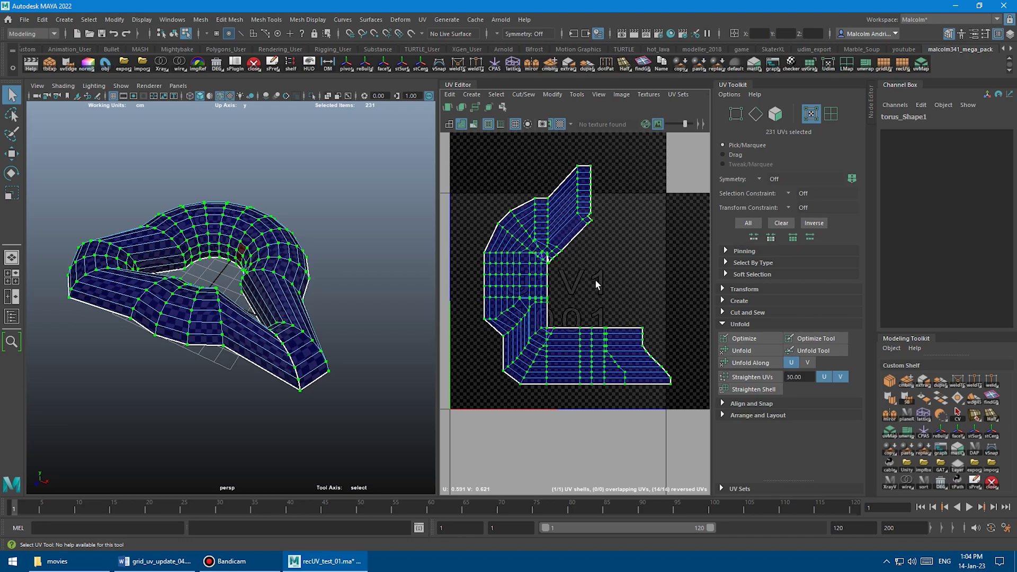
{"action": "key", "text": "ctrl+z"}
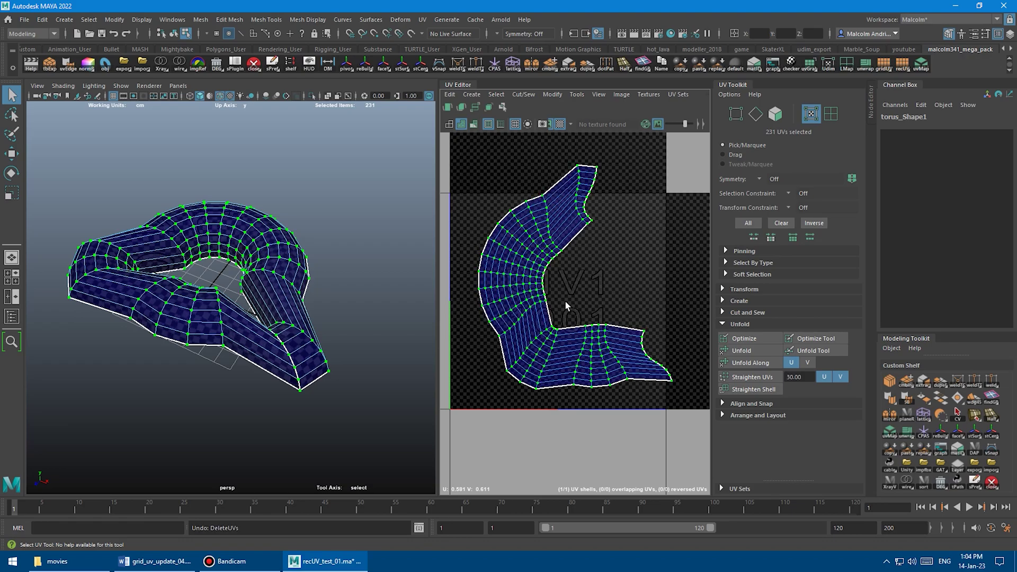
Try Straighten Shell along the edge loop running lengthwise through the middle of the torus shell.
{"action": "right_click_drag", "start_coordinate": [529, 306], "coordinate": [524, 277]}
{"action": "double_click", "coordinate": [517, 279]}
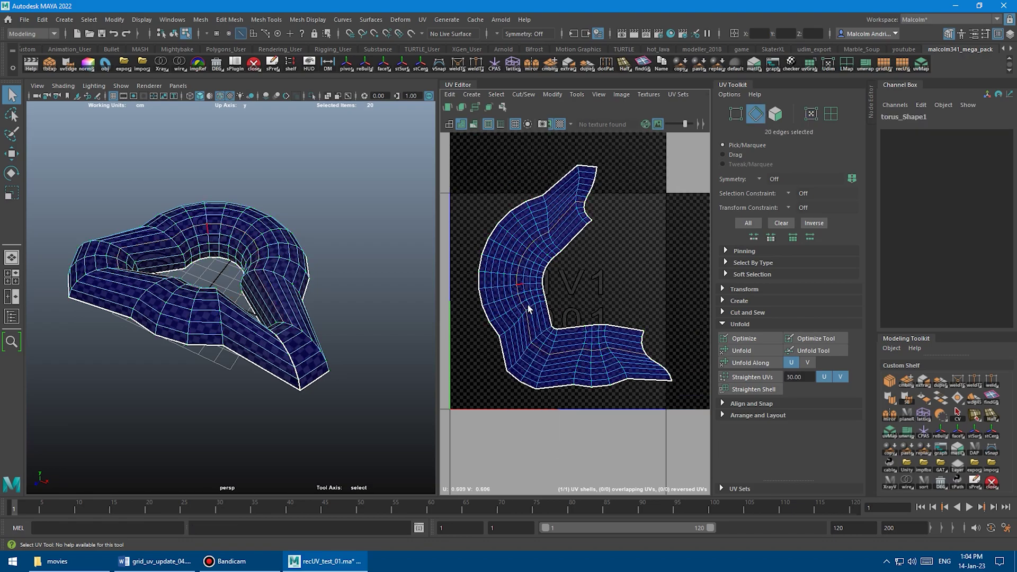
{"action": "left_click", "coordinate": [754, 390]}
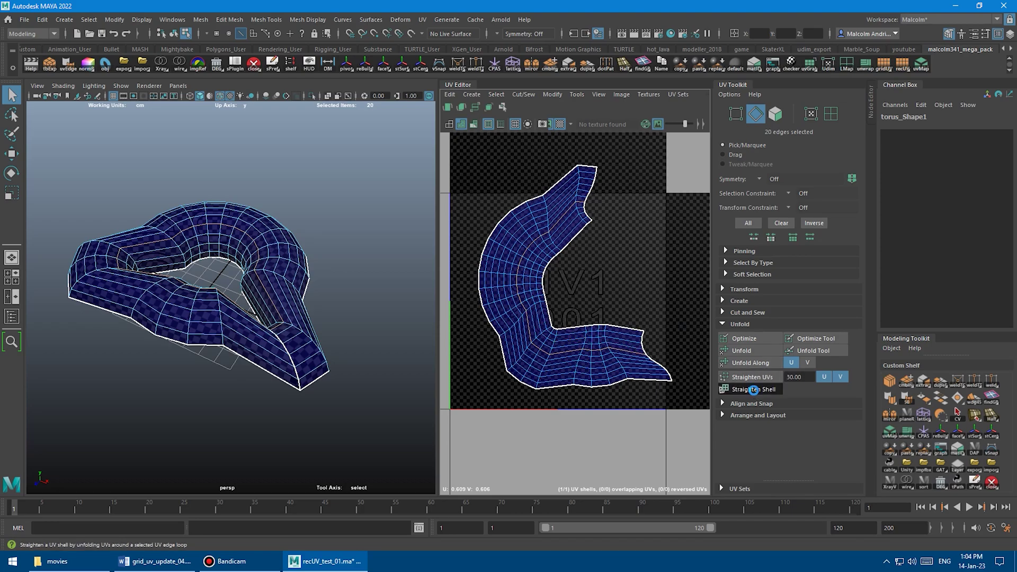
Try Straighten UVs with a 30 angle along U and V on the straightened torus shell, and undo it.
{"action": "middle_click_drag", "start_coordinate": [619, 261], "coordinate": [534, 278], "text": "alt"}
{"action": "right_click_drag", "start_coordinate": [534, 278], "coordinate": [556, 286], "text": "alt"}
{"action": "left_click", "coordinate": [759, 376]}
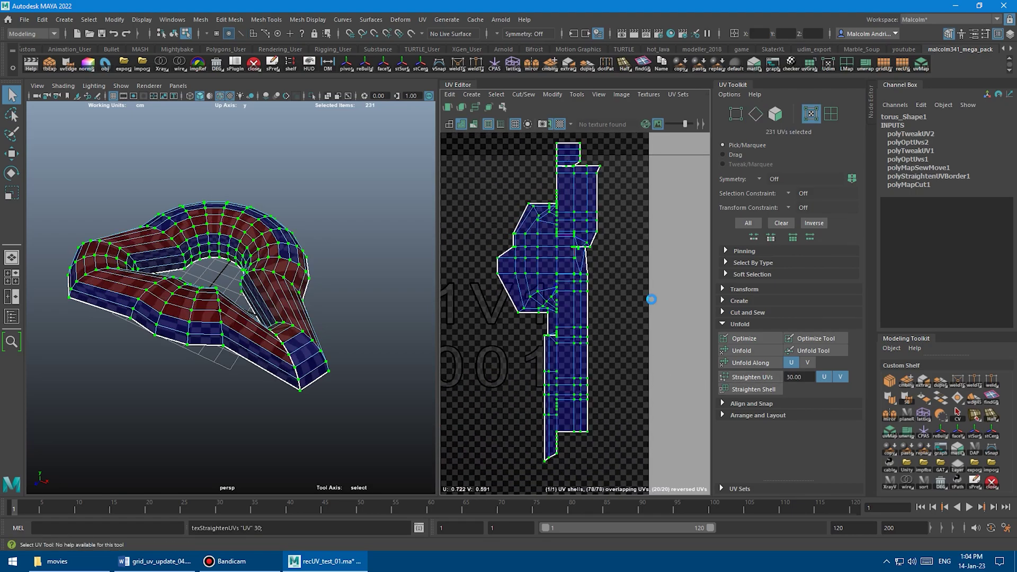
{"action": "key", "text": "ctrl+u"}
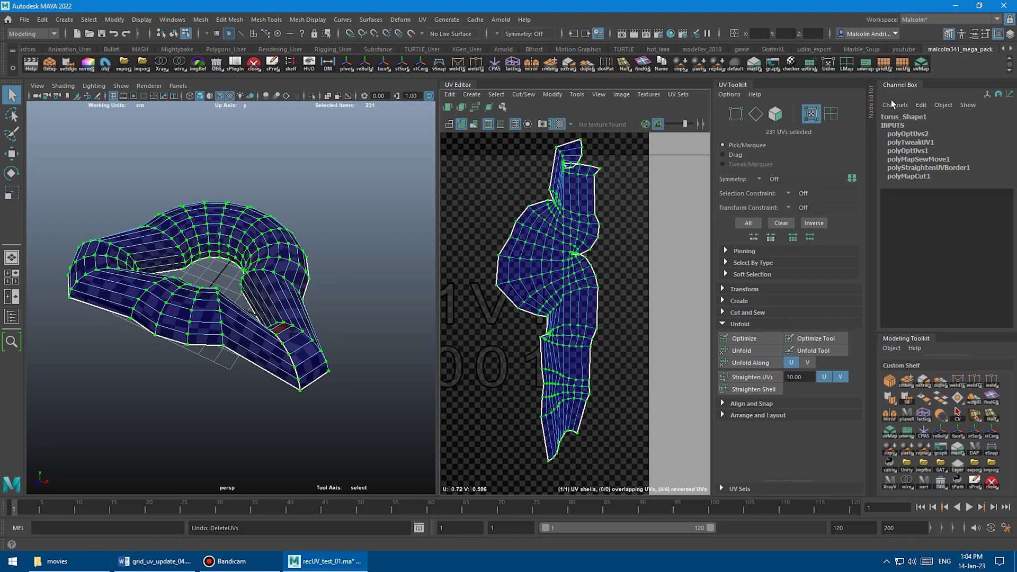
Open recUV's shelf script, examine the keepExistingShellTD setting, and close the Shelf Editor.
{"action": "right_click_drag", "start_coordinate": [902, 65], "coordinate": [908, 83]}
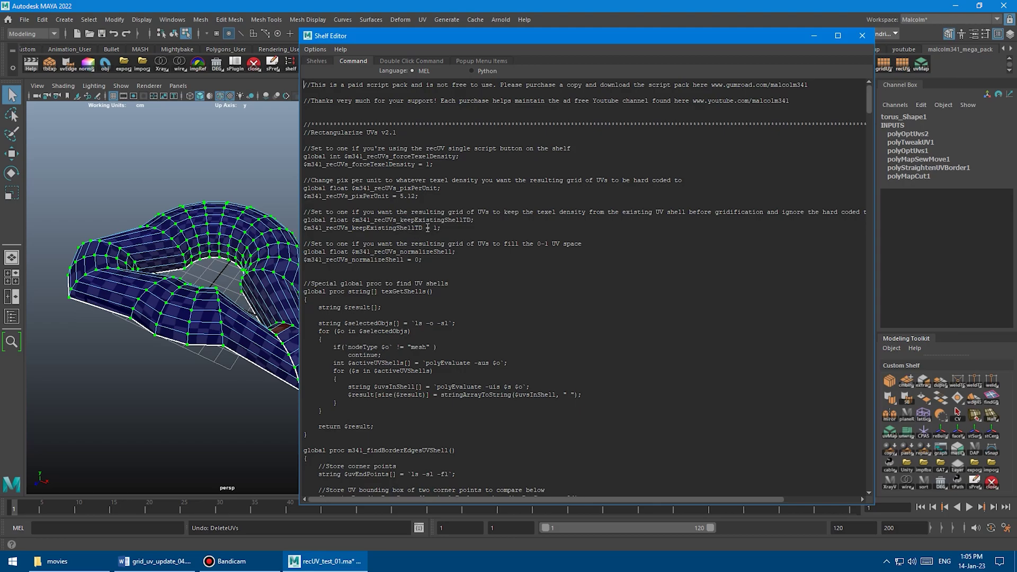
{"action": "left_click_drag", "start_coordinate": [428, 228], "coordinate": [448, 229]}
{"action": "left_click", "coordinate": [862, 36]}
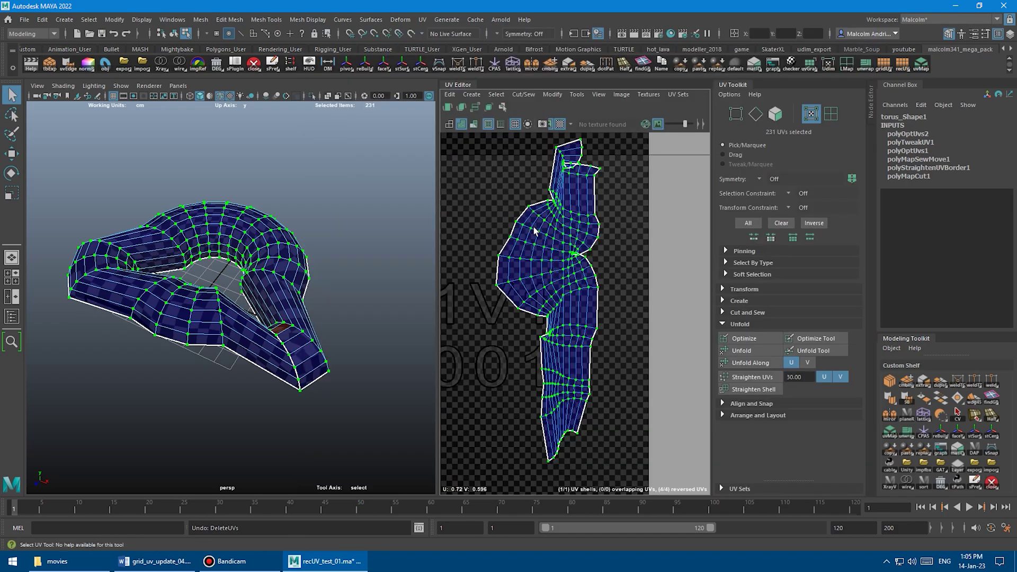
Clear the UV selection and undo the shell straightening to restore the unfolded torus shell.
{"action": "scroll", "coordinate": [600, 258], "scroll_direction": "down", "scroll_amount": 2}
{"action": "left_click", "coordinate": [545, 204]}
{"action": "key", "text": "ctrl+z"}
{"action": "scroll", "coordinate": [560, 219], "scroll_direction": "down", "scroll_amount": 2}
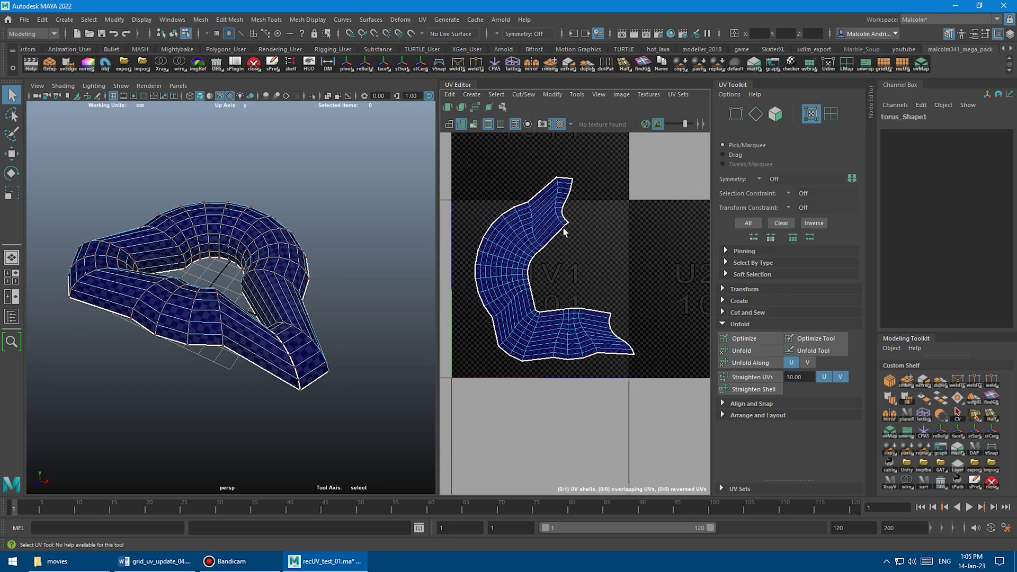
{"action": "middle_click_drag", "start_coordinate": [554, 236], "coordinate": [567, 229], "text": "alt"}
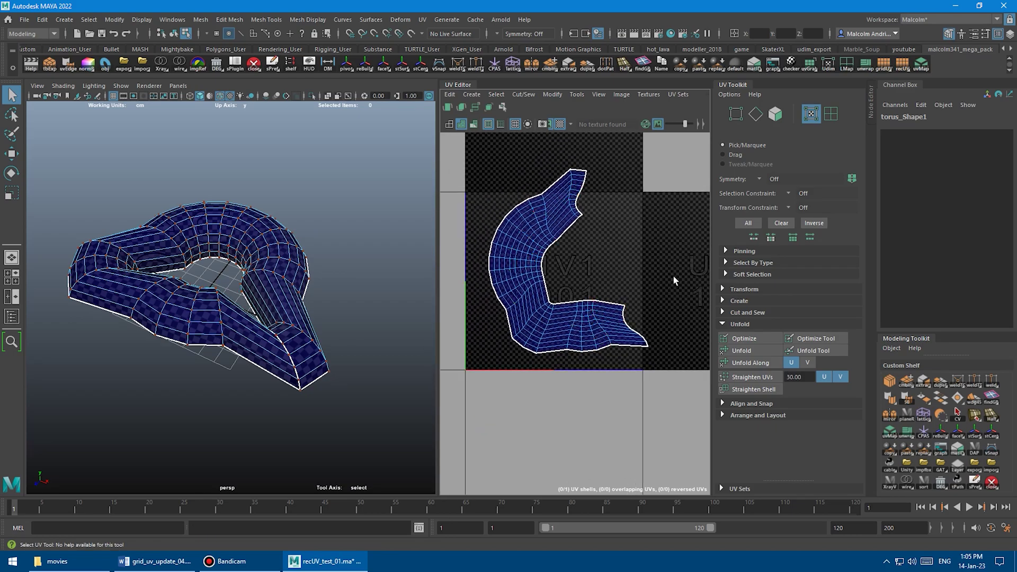
Try rectangularizing all faces of the torus shell with recUV, and undo it.
{"action": "left_click", "coordinate": [738, 84]}
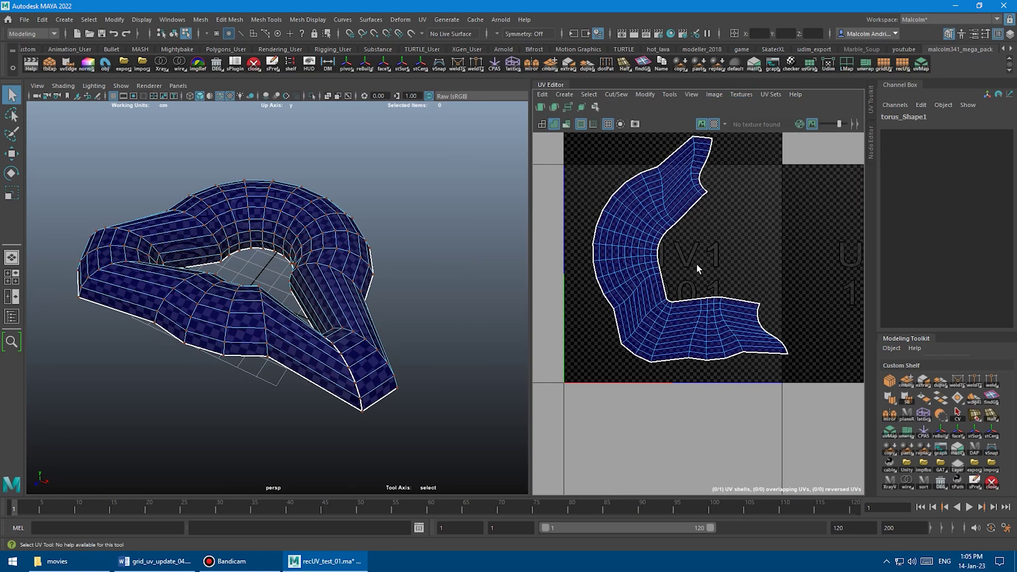
{"action": "scroll", "coordinate": [704, 276], "scroll_direction": "down", "scroll_amount": 1}
{"action": "right_click_drag", "start_coordinate": [634, 262], "coordinate": [633, 318]}
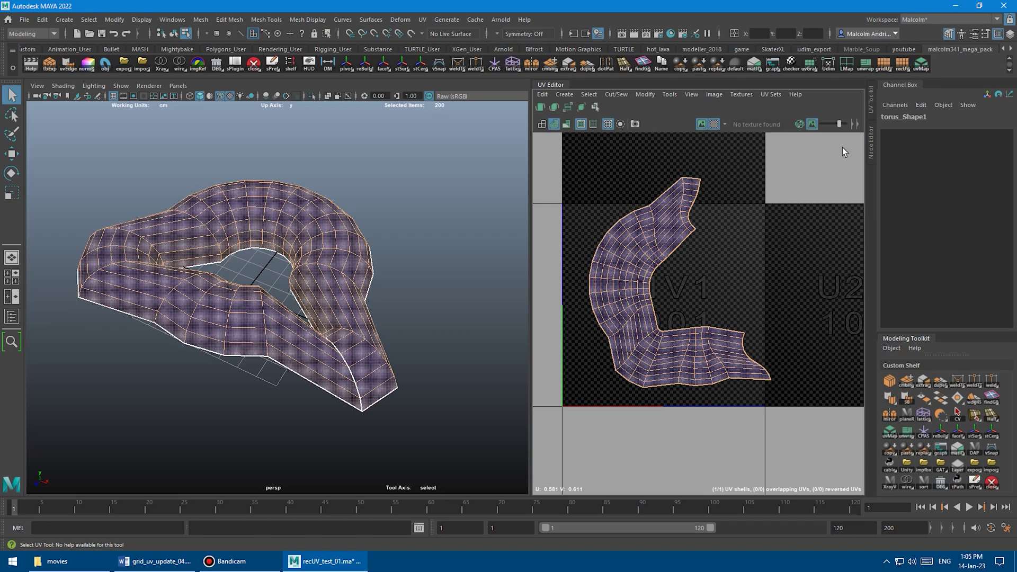
{"action": "left_click", "coordinate": [901, 66]}
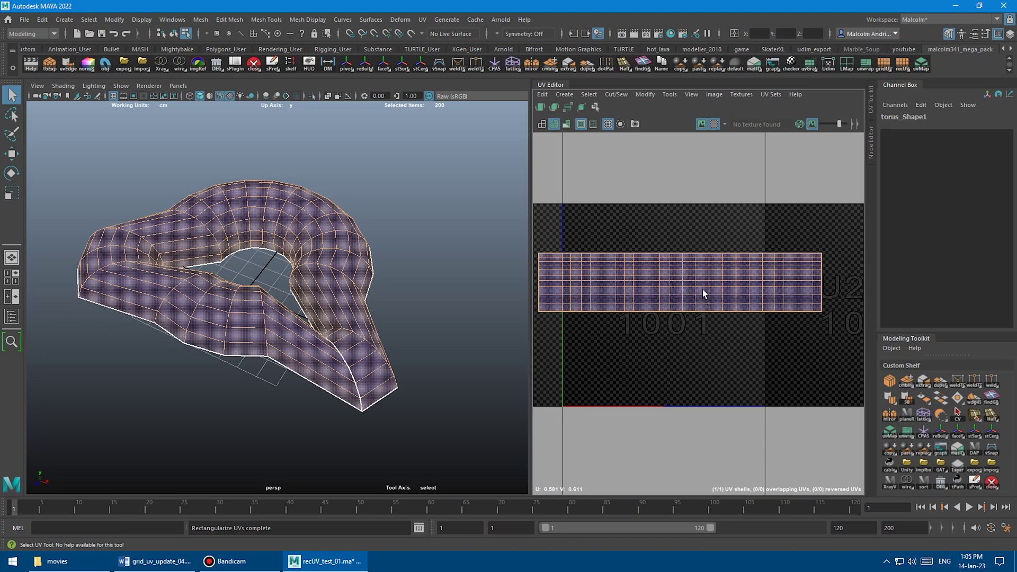
{"action": "key", "text": "ctrl+z"}
{"action": "key", "text": "ctrl+z"}
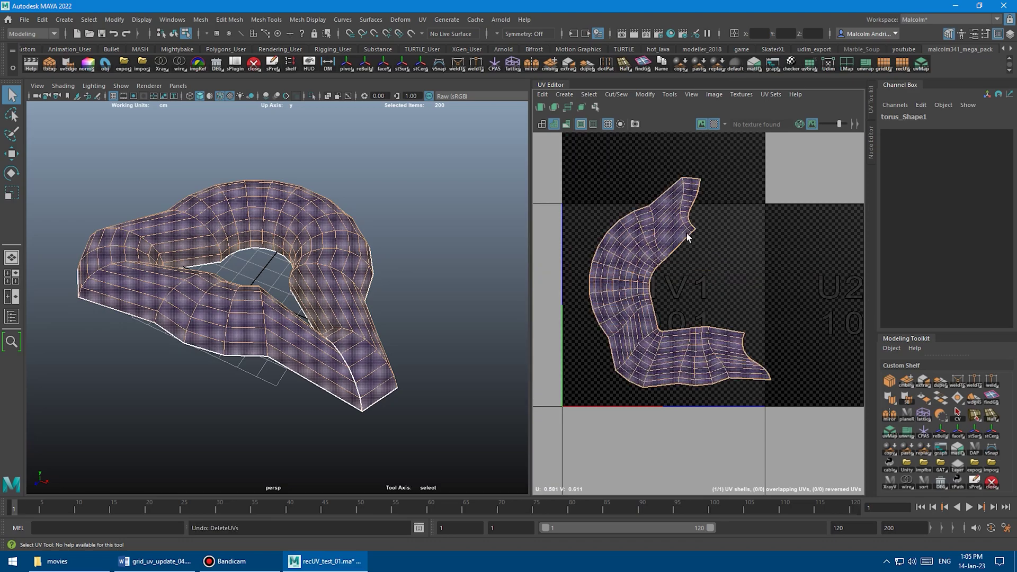
Select a face ring mid-shell, extend it over the curved three quarters of the torus, and rectangularize those faces with recUV.
{"action": "right_click_drag", "start_coordinate": [630, 238], "coordinate": [629, 269]}
{"action": "left_click", "coordinate": [606, 271]}
{"action": "double_click", "coordinate": [610, 274], "text": "shift"}
{"action": "key", "text": "shift+period"}
{"action": "key", "text": "shift+period"}
{"action": "key", "text": "shift+period"}
{"action": "key", "text": "shift+period"}
{"action": "key", "text": "shift+period"}
{"action": "key", "text": "shift+period"}
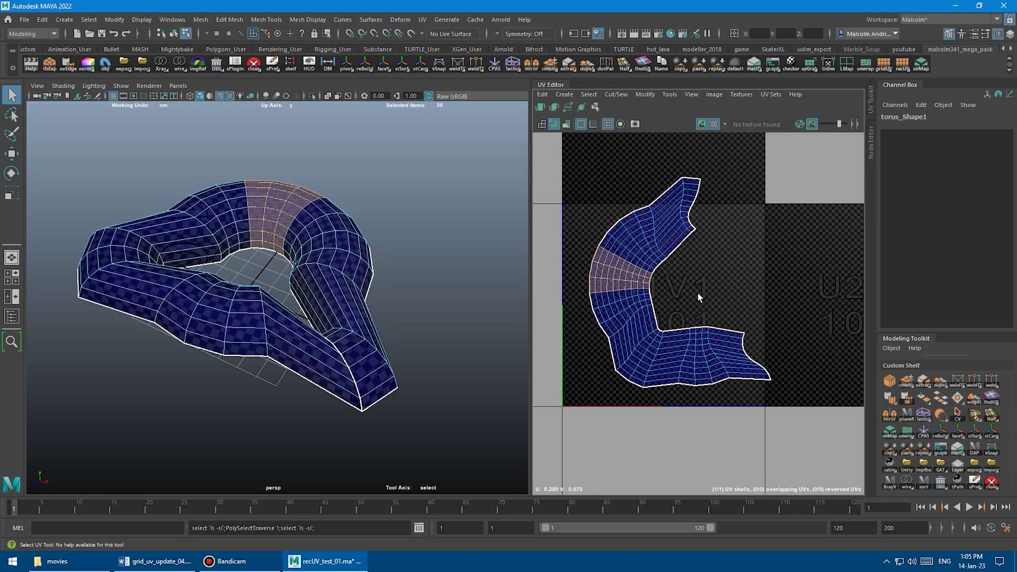
{"action": "key", "text": "shift+period"}
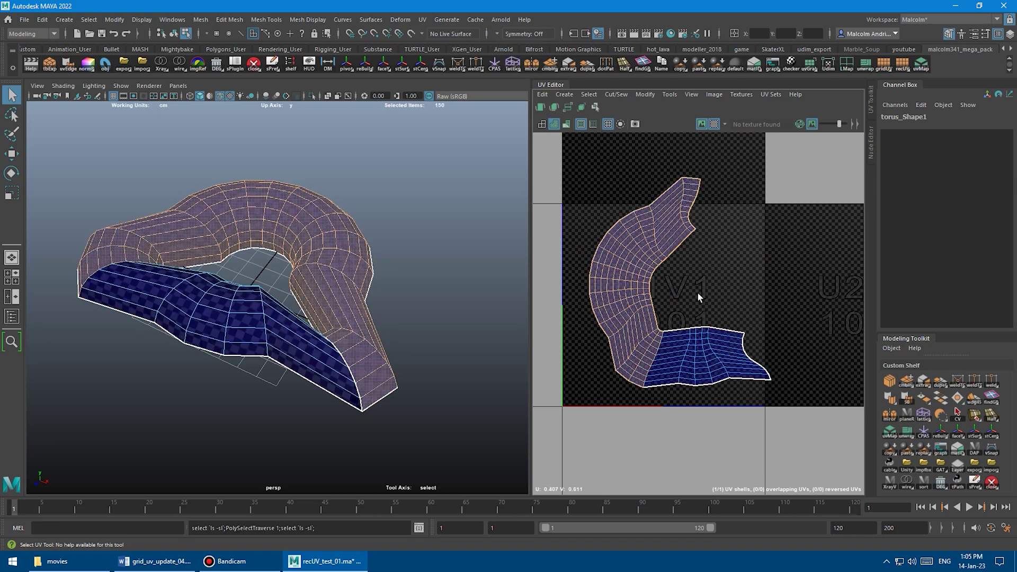
{"action": "left_click", "coordinate": [901, 63]}
{"action": "left_click", "coordinate": [901, 63]}
{"action": "left_click", "coordinate": [901, 63]}
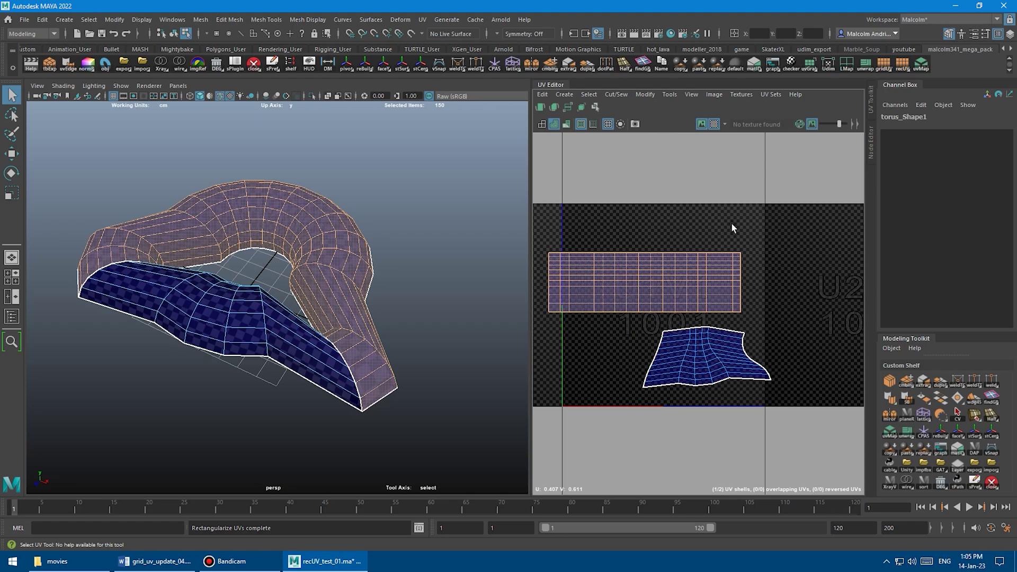
{"action": "left_click", "coordinate": [872, 110]}
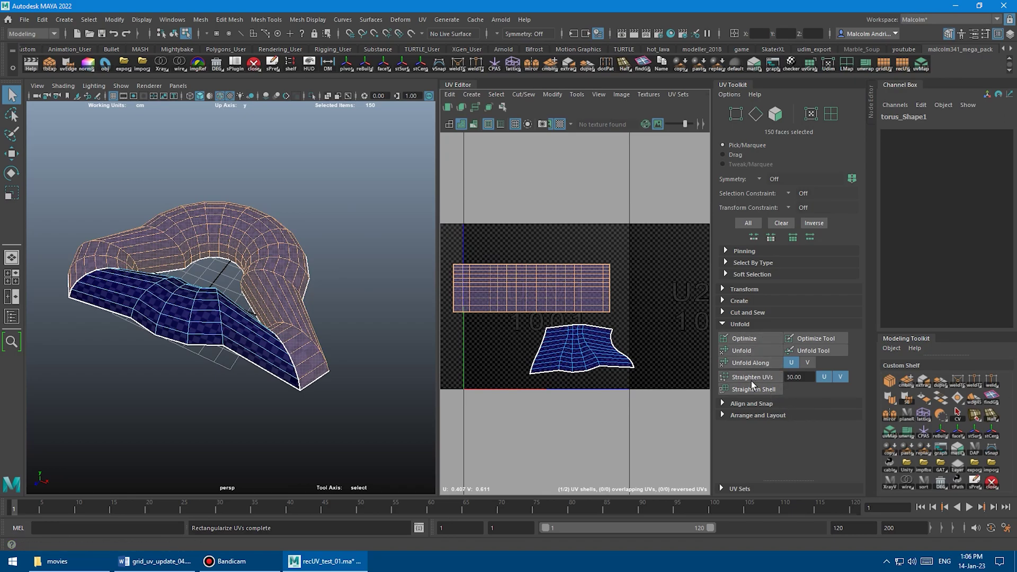
{"action": "left_click", "coordinate": [739, 85]}
Select a block of faces in the upper half of the remaining shell, rectangularize it with recUV, and move it aside in UV space.
{"action": "right_click_drag", "start_coordinate": [692, 339], "coordinate": [692, 365]}
{"action": "left_click_drag", "start_coordinate": [637, 343], "coordinate": [763, 369]}
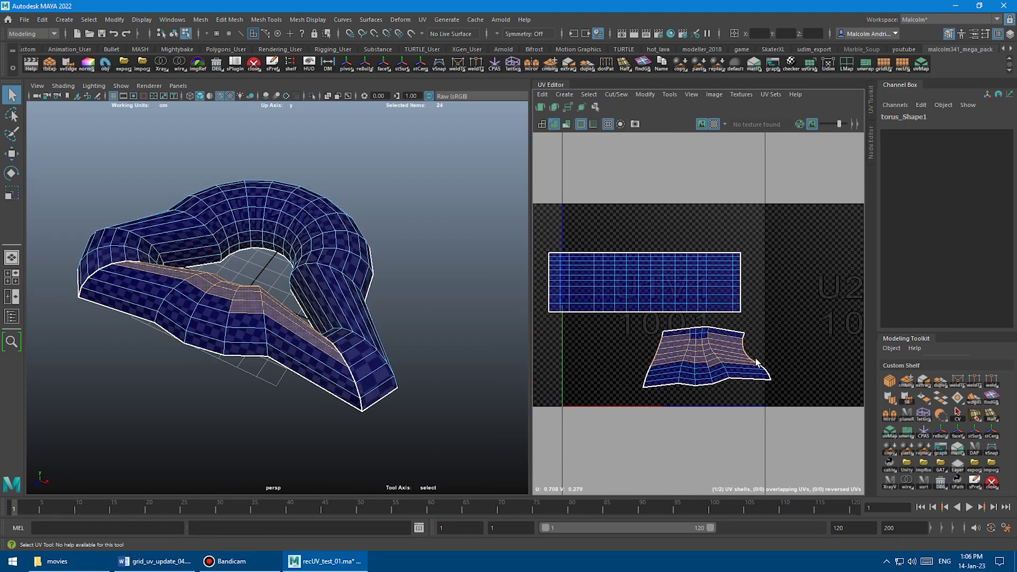
{"action": "left_click", "coordinate": [704, 337], "text": "shift"}
{"action": "left_click", "coordinate": [714, 361], "text": "shift"}
{"action": "left_click", "coordinate": [724, 361], "text": "shift"}
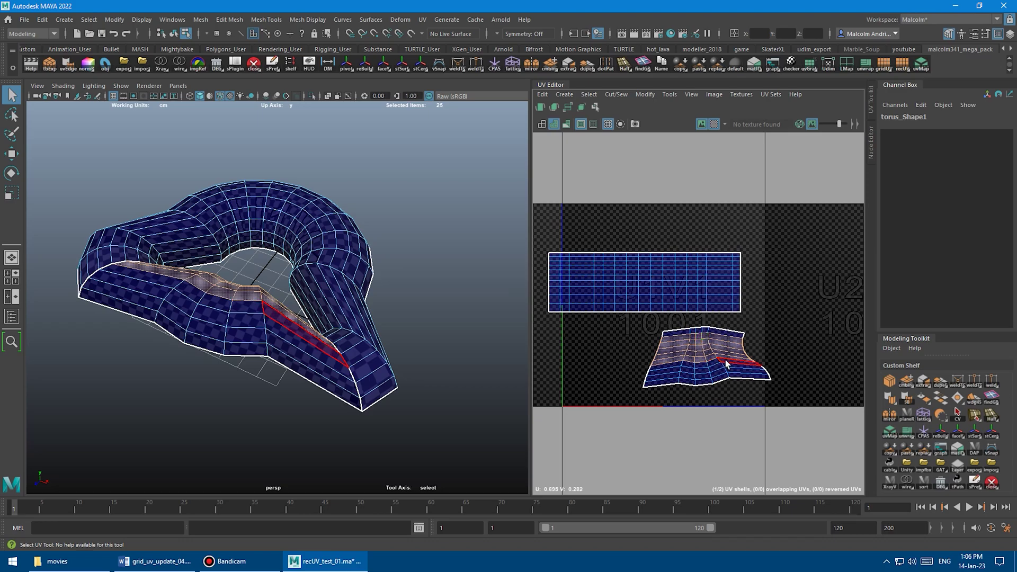
{"action": "left_click", "coordinate": [904, 66]}
{"action": "key", "text": "w"}
{"action": "middle_click_drag", "start_coordinate": [791, 242], "coordinate": [680, 243], "text": "alt"}
Select all faces of the wavy lower leftover shell and rectangularize them with recUV.
{"action": "double_click", "coordinate": [684, 372]}
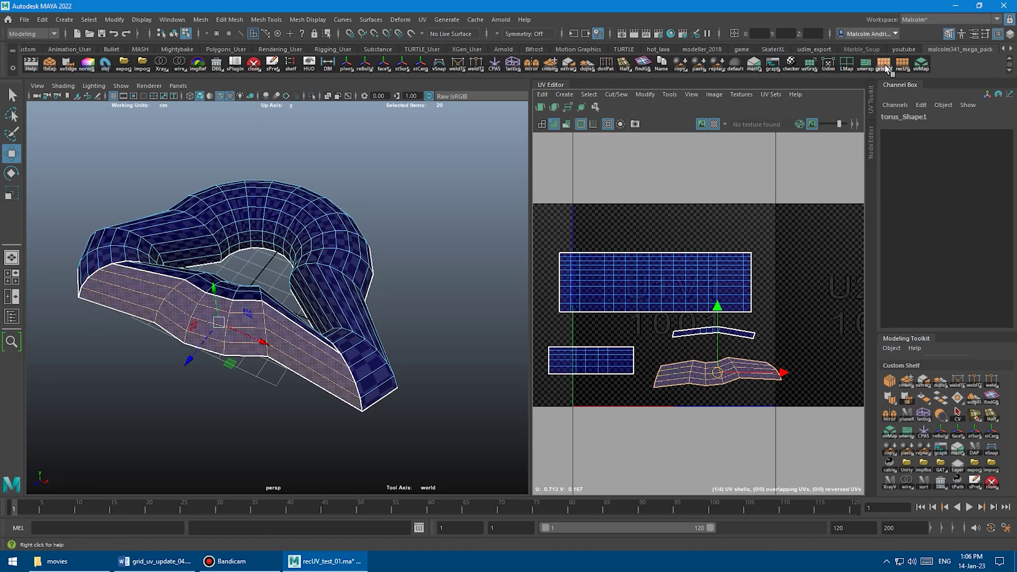
{"action": "left_click", "coordinate": [904, 65]}
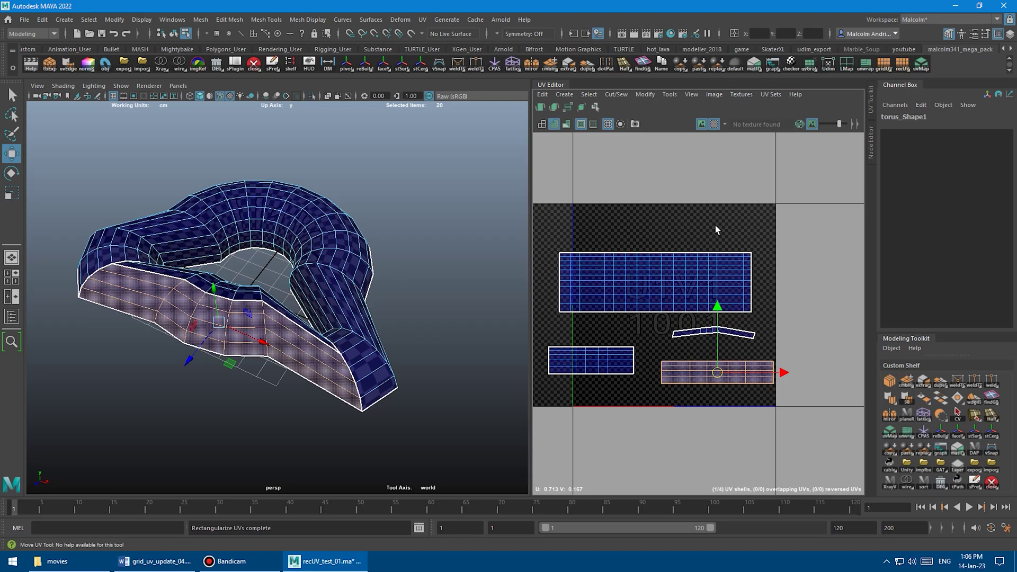
{"action": "middle_click_drag", "start_coordinate": [714, 224], "coordinate": [750, 219], "text": "alt"}
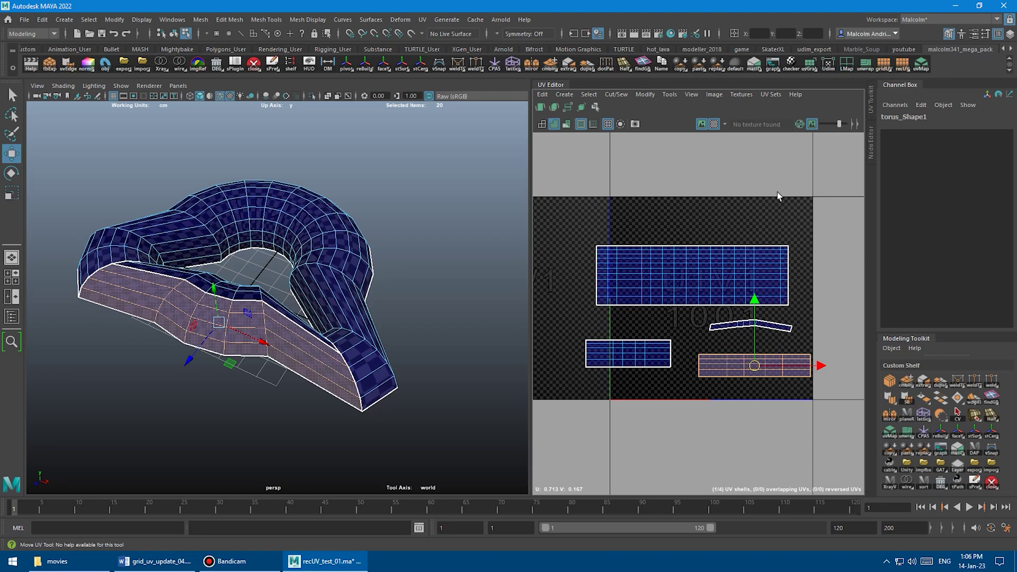
Select torus_01 in object mode, rectangularize its UVs with recUV, and scale the result.
{"action": "right_click_drag", "start_coordinate": [686, 238], "coordinate": [689, 267]}
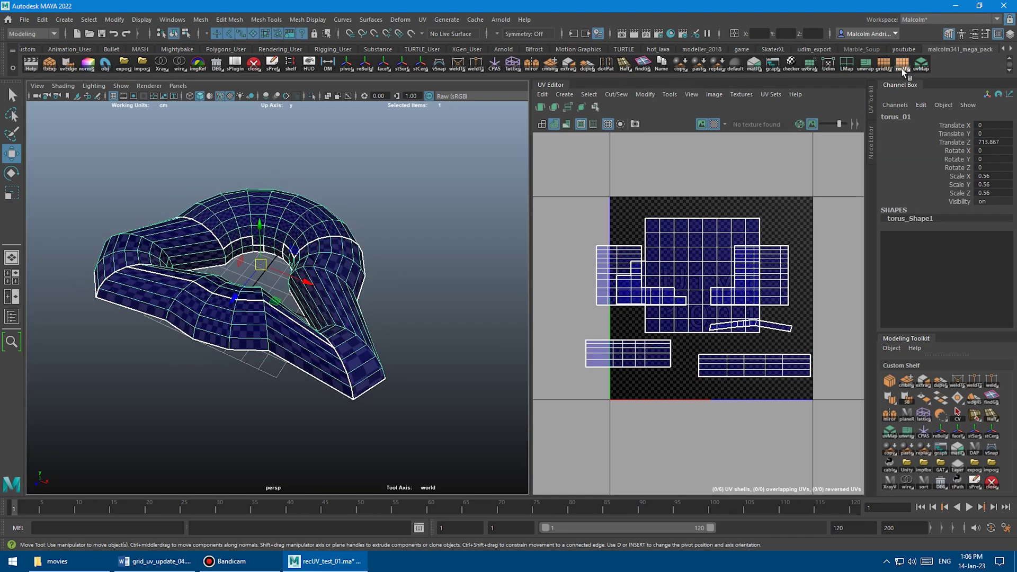
{"action": "left_click", "coordinate": [901, 68]}
{"action": "left_click", "coordinate": [901, 69]}
{"action": "scroll", "coordinate": [771, 179], "scroll_direction": "down", "scroll_amount": 1}
{"action": "key", "text": "r"}
{"action": "left_click_drag", "start_coordinate": [704, 291], "coordinate": [660, 299]}
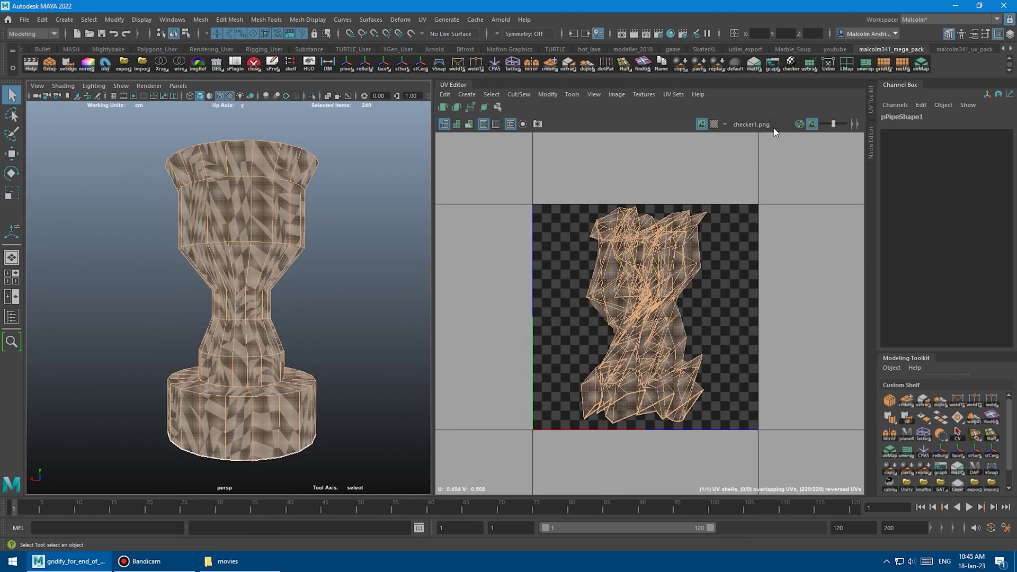
Rectangularize the UVs of the goblet-shaped pipe and of the helix with recUV.
{"action": "left_click", "coordinate": [903, 64]}
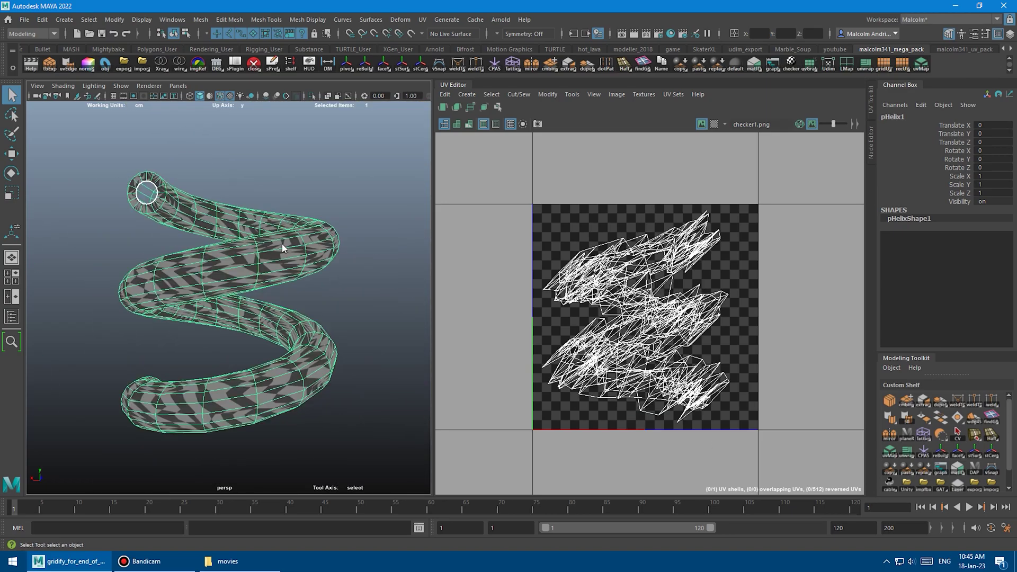
{"action": "left_click", "coordinate": [903, 66]}
{"action": "left_click", "coordinate": [299, 244]}
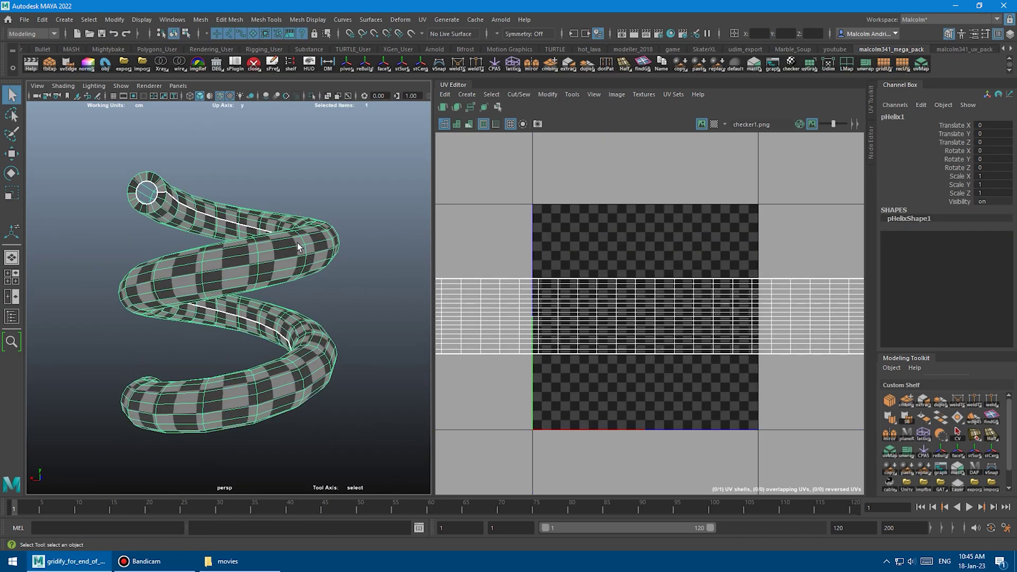
{"action": "scroll", "coordinate": [594, 314], "scroll_direction": "down", "scroll_amount": 3}
{"action": "middle_click_drag", "start_coordinate": [594, 314], "coordinate": [603, 317], "text": "alt"}
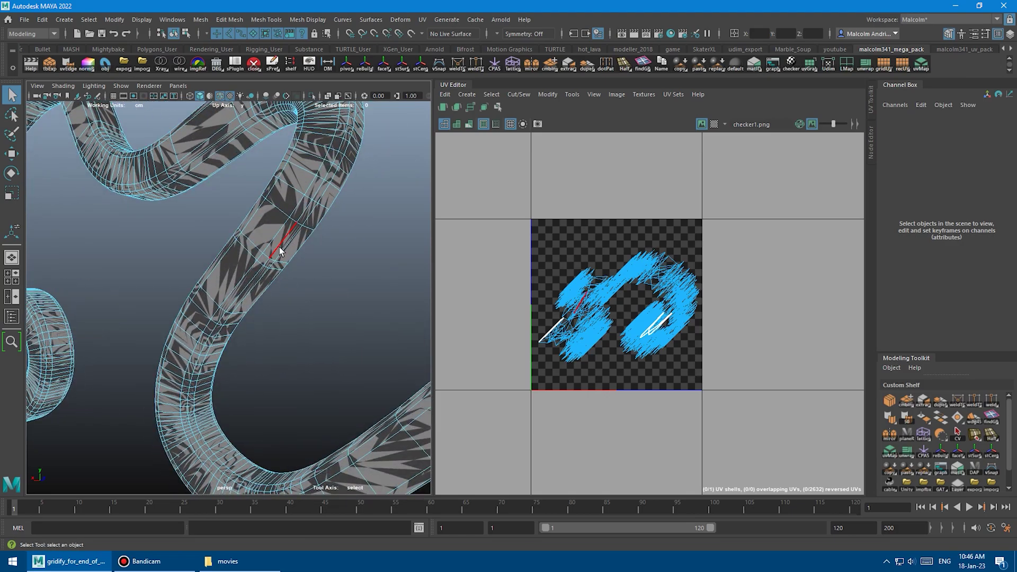
Rectangularize the faces of the winding sweep tube with recUV and return to object mode.
{"action": "key", "text": "F8"}
{"action": "key", "text": "f"}
{"action": "left_click", "coordinate": [902, 66]}
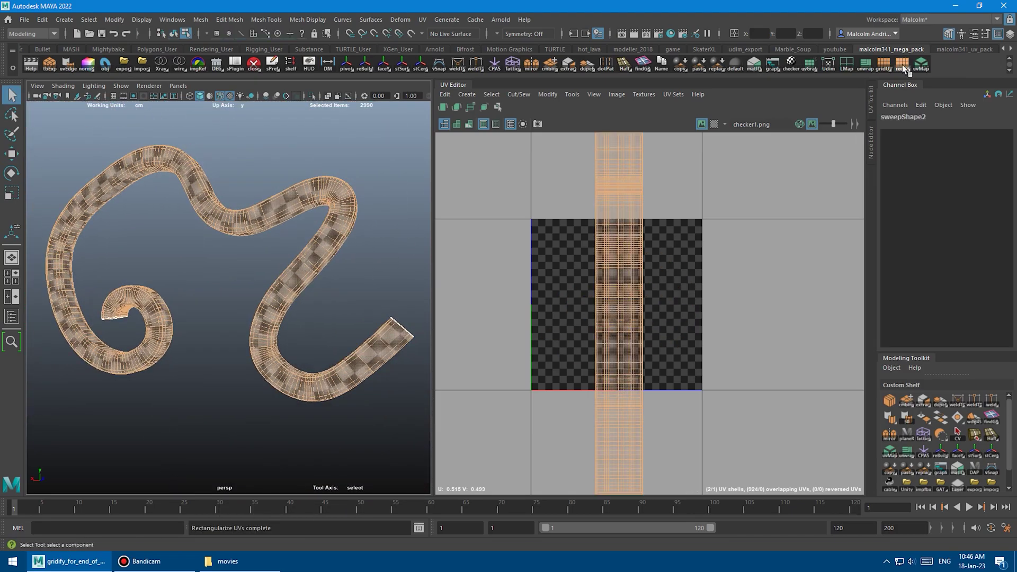
{"action": "left_click", "coordinate": [903, 68]}
{"action": "left_click", "coordinate": [903, 69]}
{"action": "key", "text": "F8"}
{"action": "right_click_drag", "start_coordinate": [684, 273], "coordinate": [655, 263], "text": "alt"}
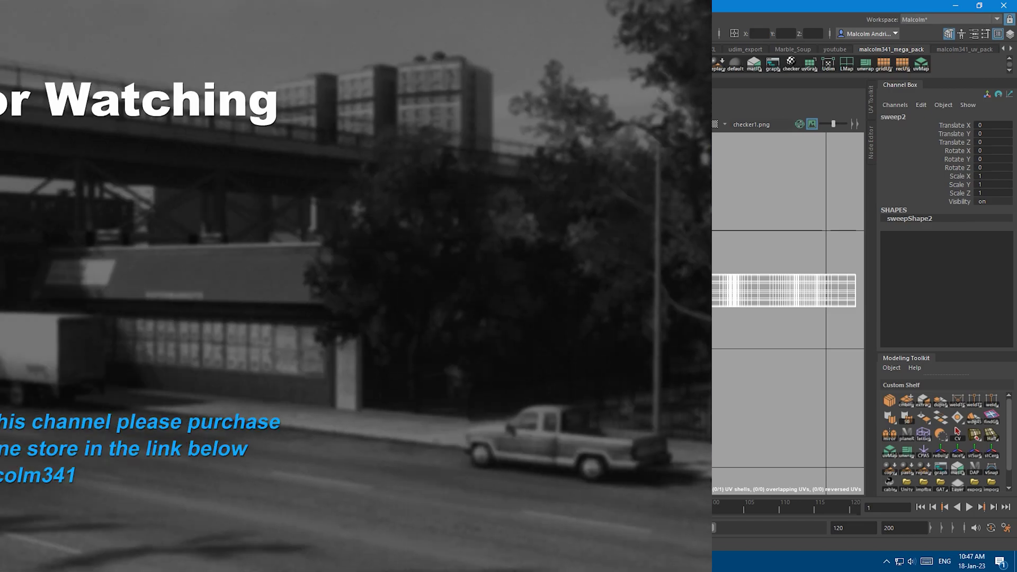